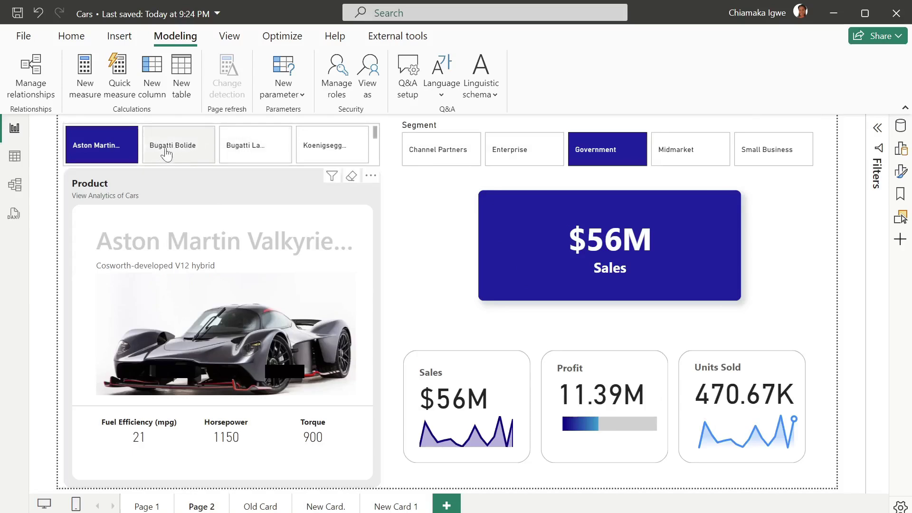
Preview how the Page 2 cards respond to choosing the Bugatti La Voiture car and the Midmarket and Small Business segments.
{"action": "left_click", "coordinate": [251, 151]}
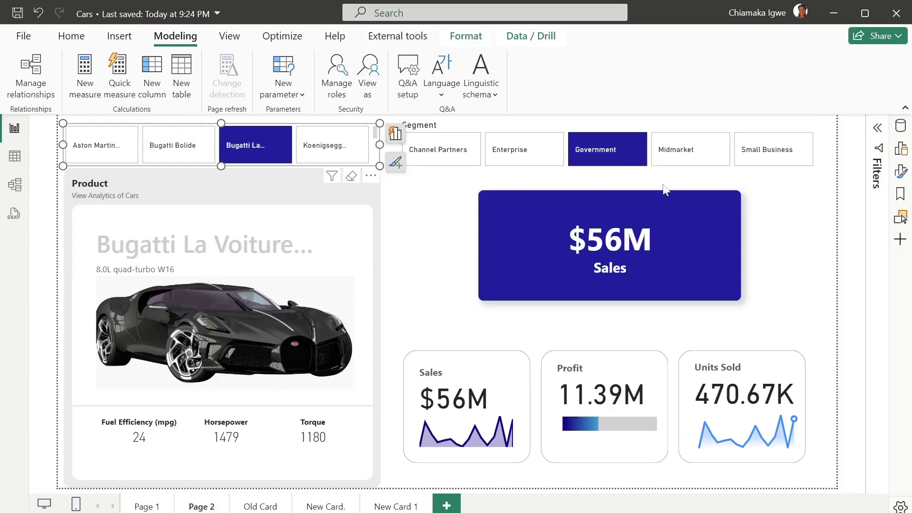
{"action": "left_click", "coordinate": [685, 154]}
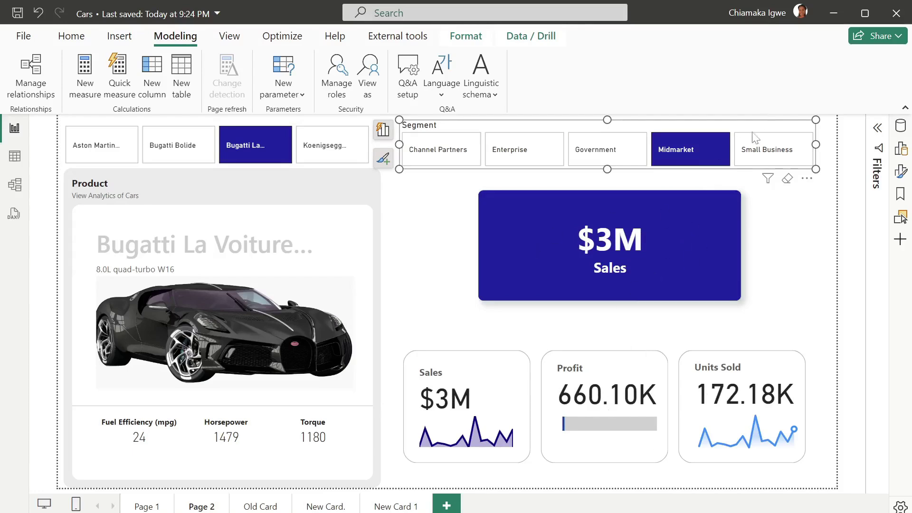
{"action": "left_click", "coordinate": [752, 154]}
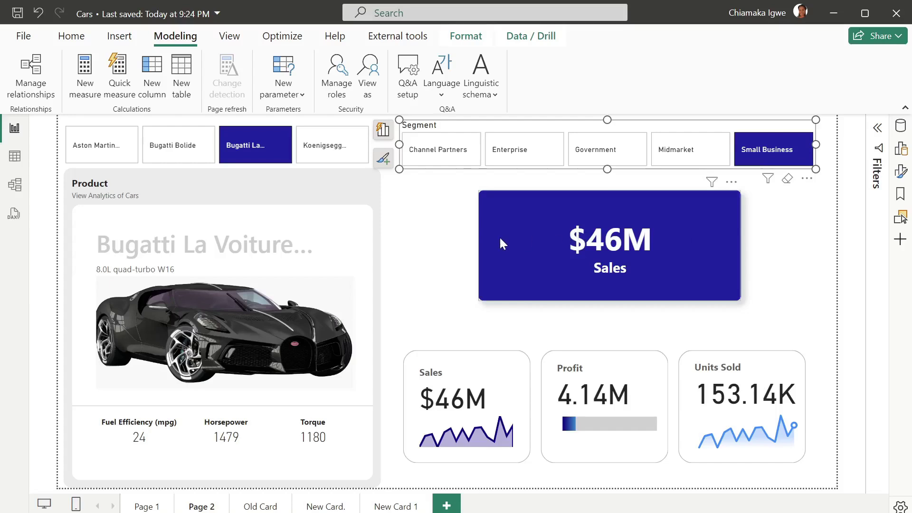
{"action": "left_click", "coordinate": [429, 268]}
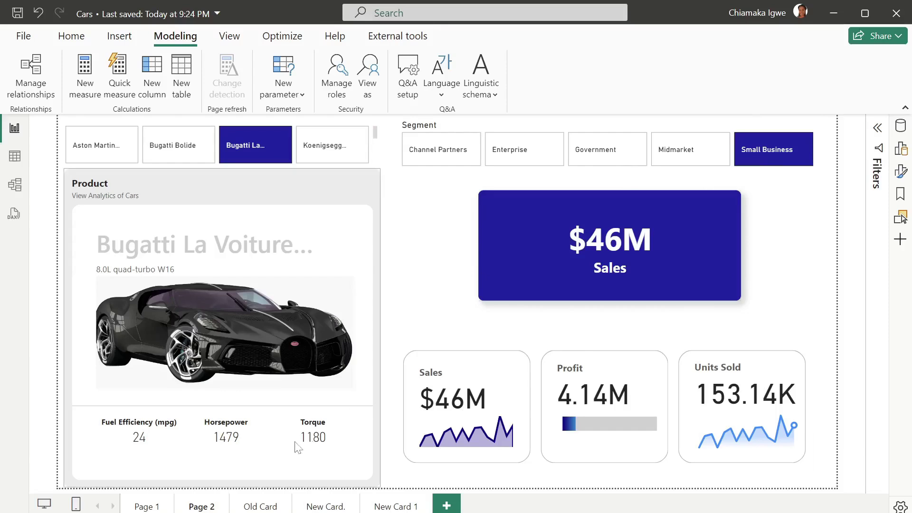
Add an empty card visual to the Old Card page.
{"action": "left_click", "coordinate": [260, 506]}
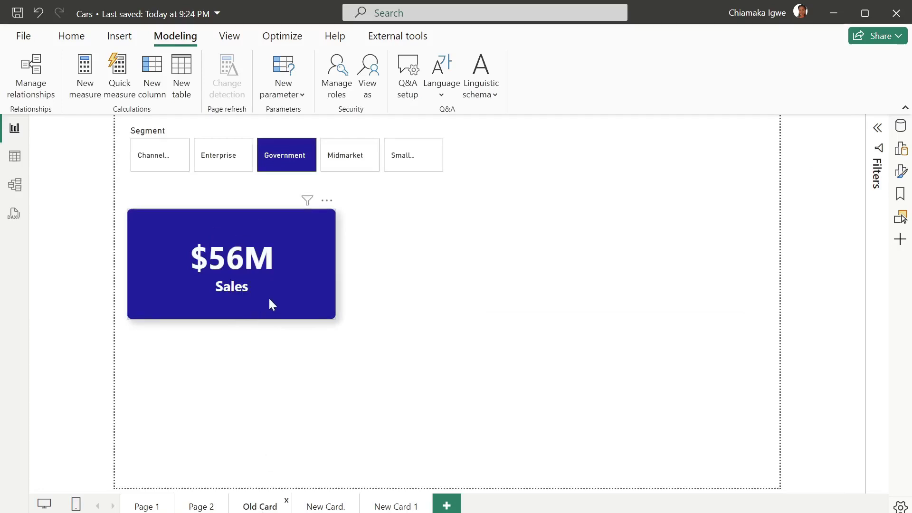
{"action": "left_click", "coordinate": [901, 149]}
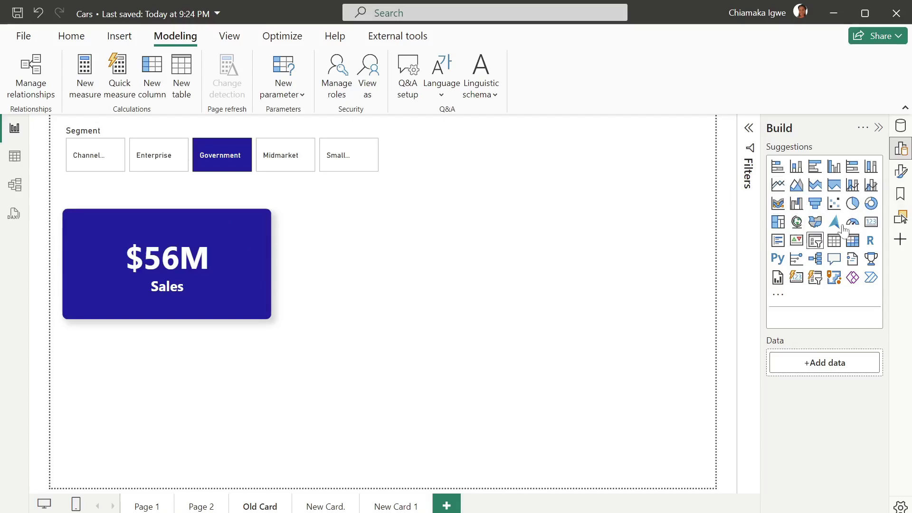
{"action": "left_click", "coordinate": [870, 222]}
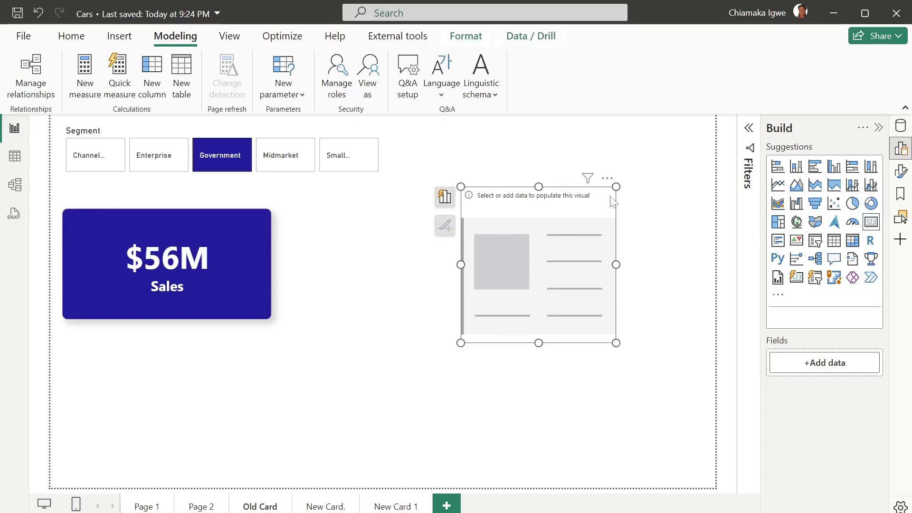
Populate the new card with the Sales measure from the _Measures folder of the financials table.
{"action": "left_click", "coordinate": [899, 151]}
{"action": "left_click", "coordinate": [901, 155]}
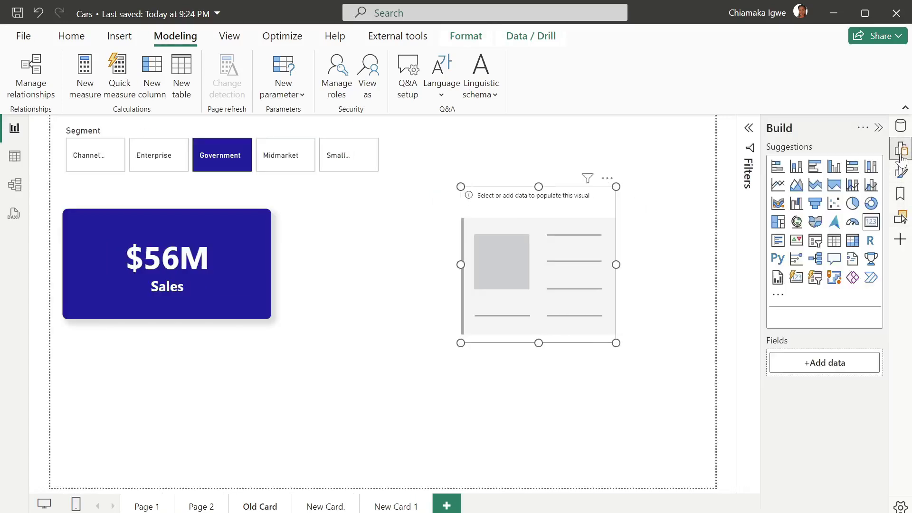
{"action": "left_click", "coordinate": [900, 125]}
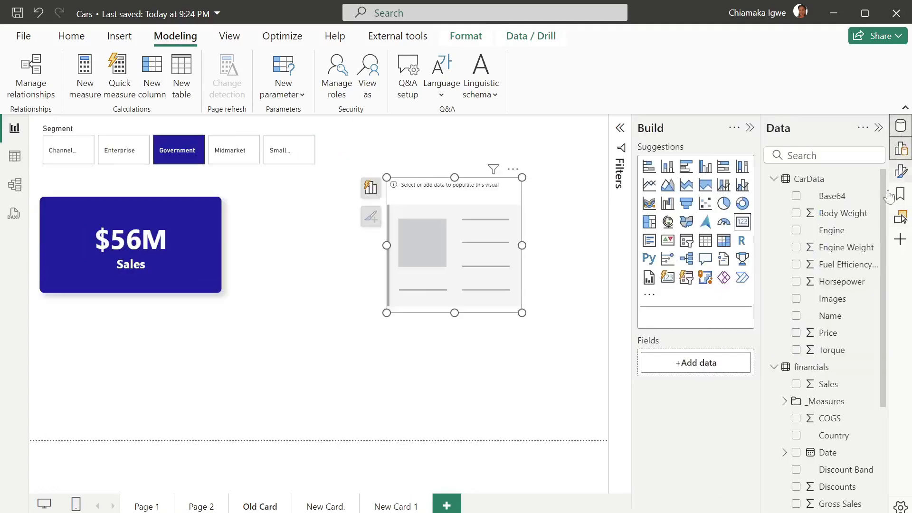
{"action": "left_click", "coordinate": [776, 182]}
{"action": "left_click", "coordinate": [774, 181]}
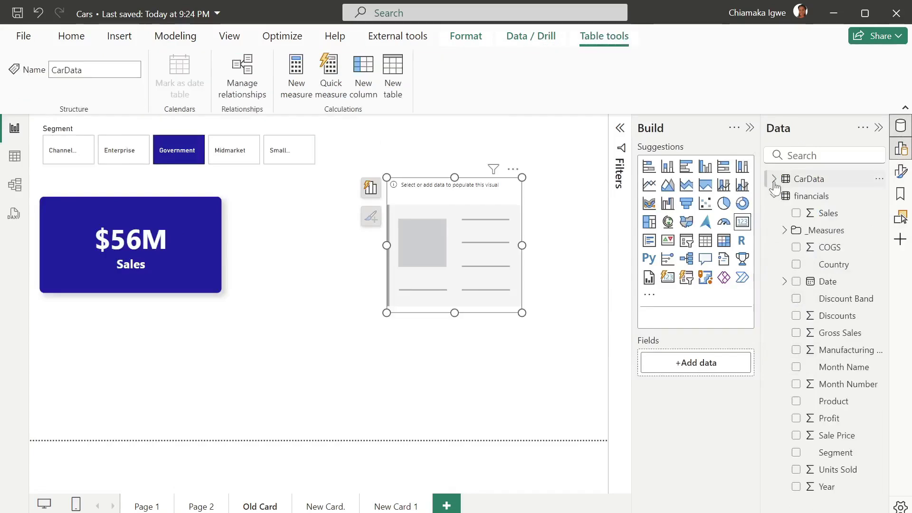
{"action": "left_click", "coordinate": [784, 232]}
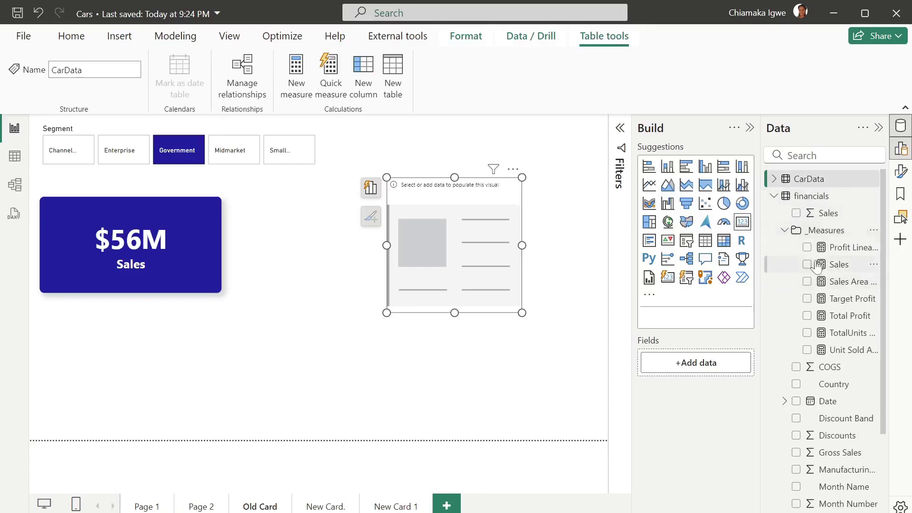
{"action": "left_click_drag", "start_coordinate": [817, 266], "coordinate": [696, 367]}
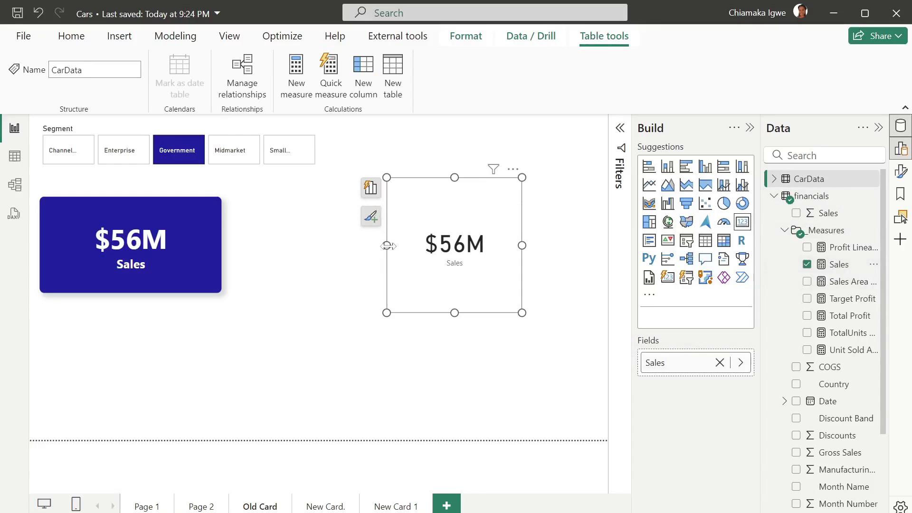
Resize the new Sales card to about 422 wide by 236 high and place it beside the existing blue card.
{"action": "left_click_drag", "start_coordinate": [387, 246], "coordinate": [331, 246]}
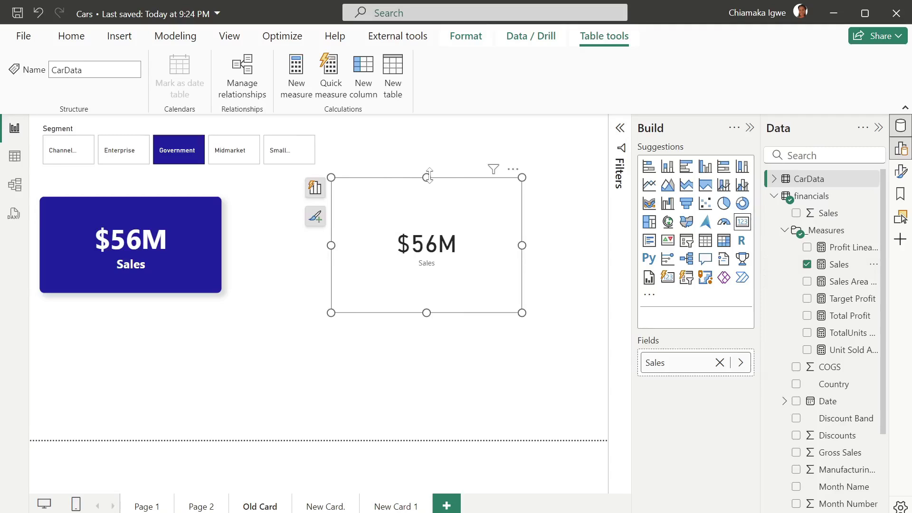
{"action": "left_click_drag", "start_coordinate": [429, 177], "coordinate": [429, 206]}
{"action": "mouse_move", "coordinate": [459, 234]}
{"action": "left_mouse_down"}
{"action": "mouse_move", "coordinate": [452, 219]}
{"action": "mouse_move", "coordinate": [446, 224]}
{"action": "left_mouse_up"}
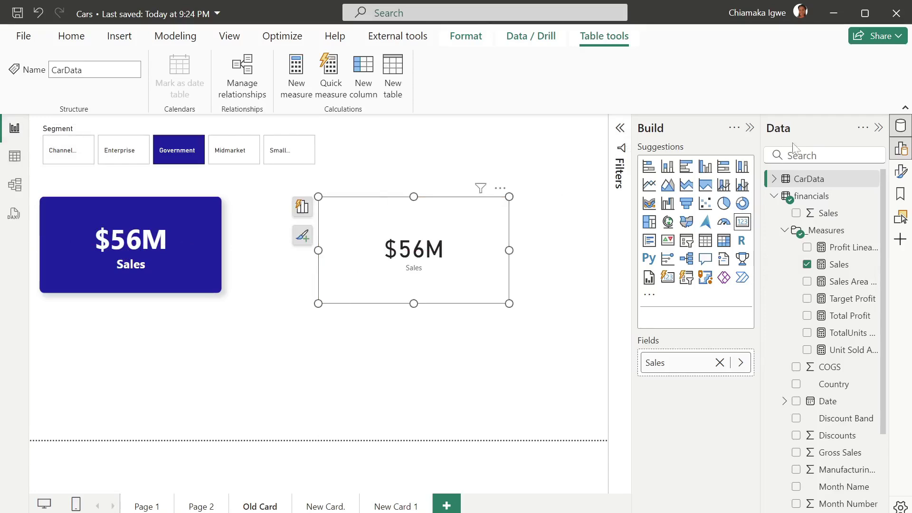
Set the new card's category label font to Segoe UI Bold at size 17, leaving its title off.
{"action": "left_click", "coordinate": [901, 179]}
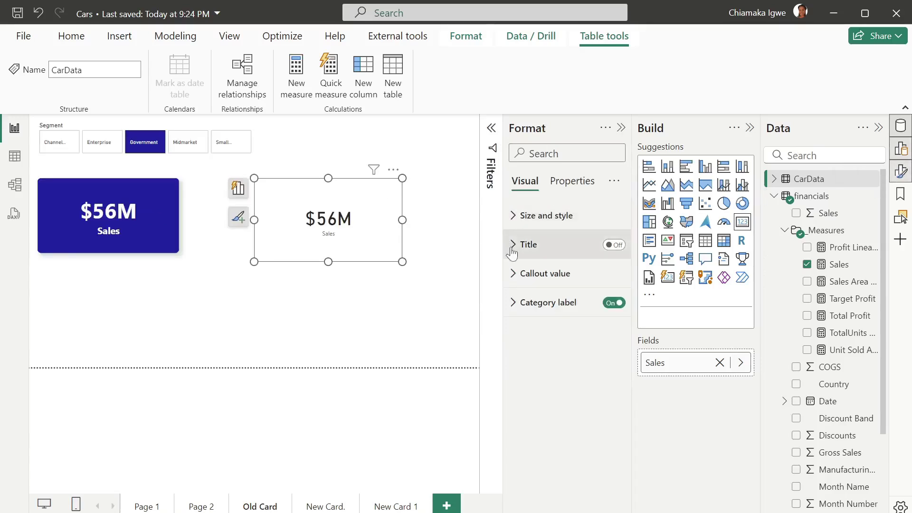
{"action": "left_click", "coordinate": [620, 246]}
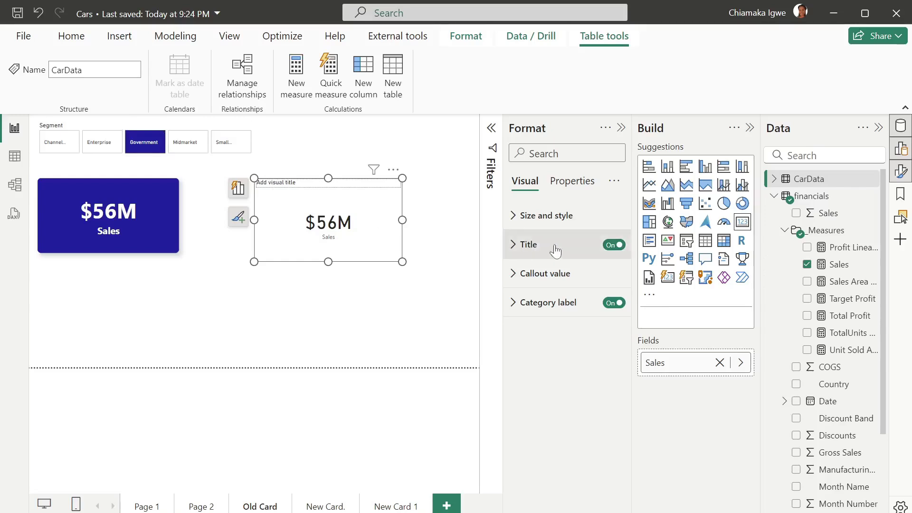
{"action": "left_click", "coordinate": [606, 246]}
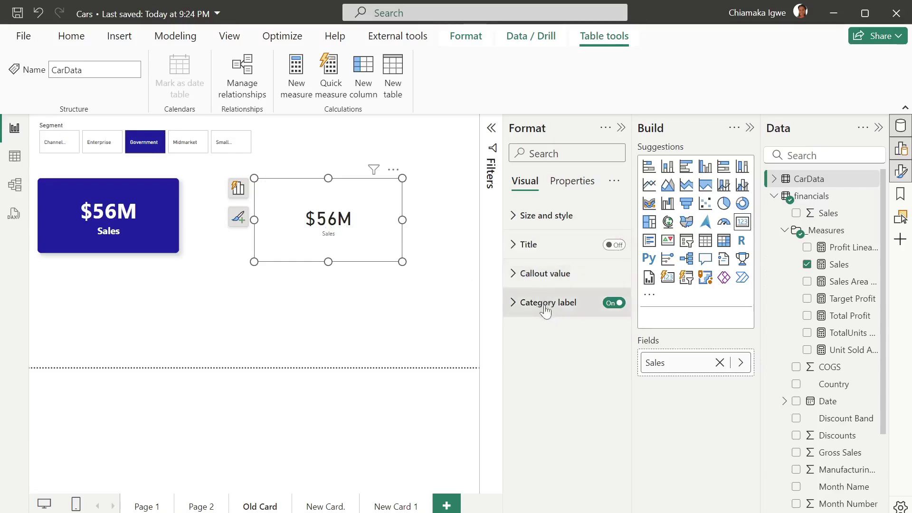
{"action": "left_click", "coordinate": [513, 305]}
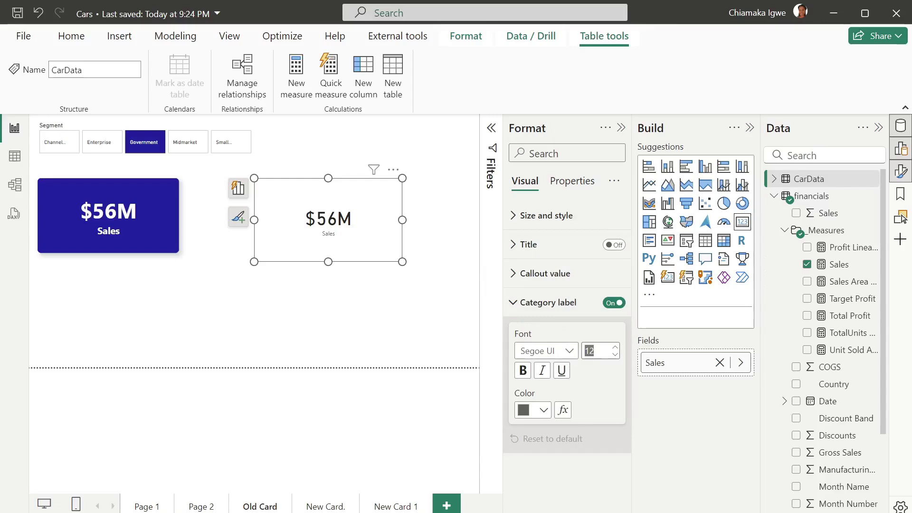
{"action": "type", "text": "1"}
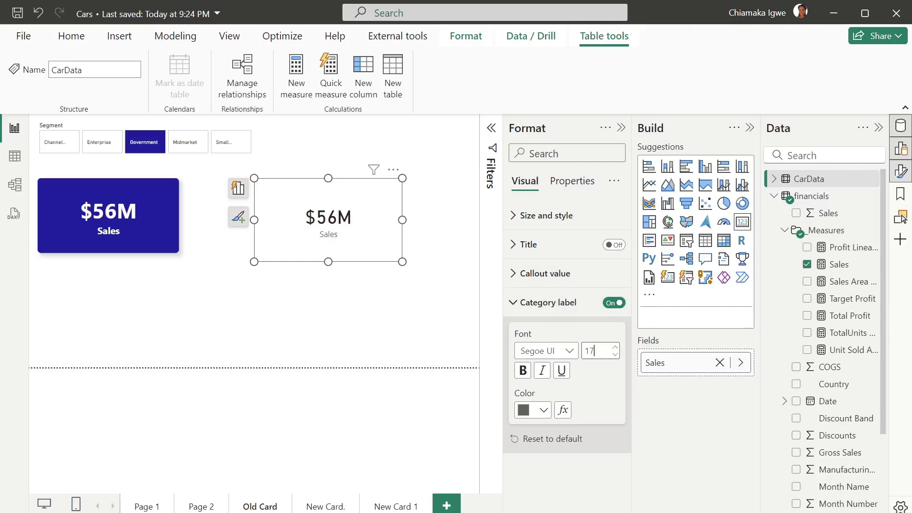
{"action": "left_click", "coordinate": [570, 352]}
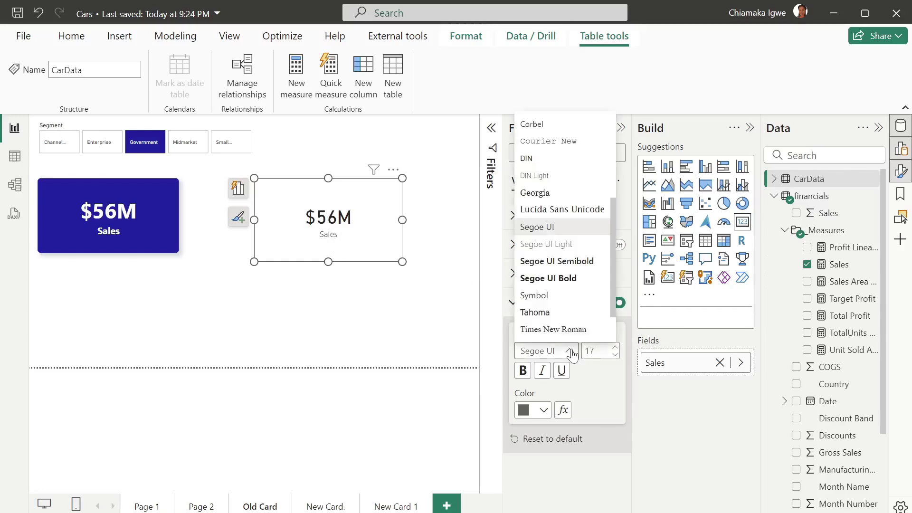
{"action": "left_click", "coordinate": [548, 280]}
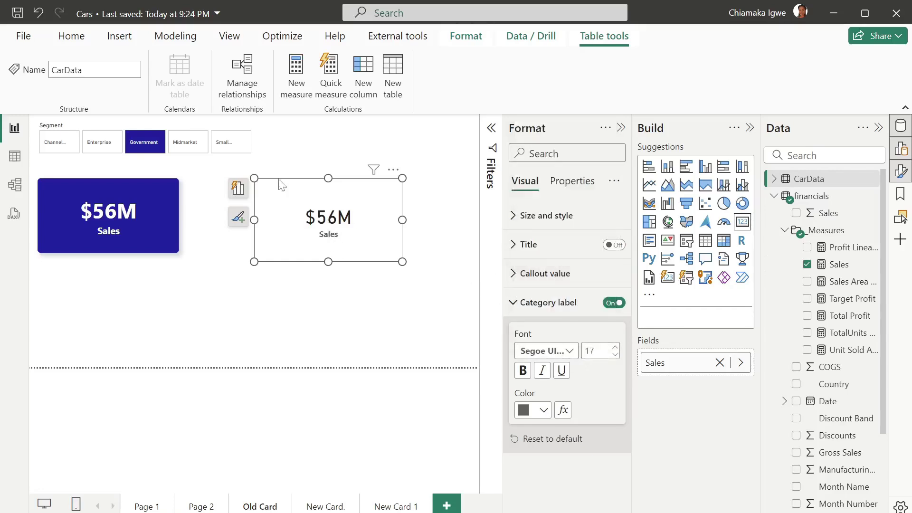
{"action": "left_click", "coordinate": [514, 303]}
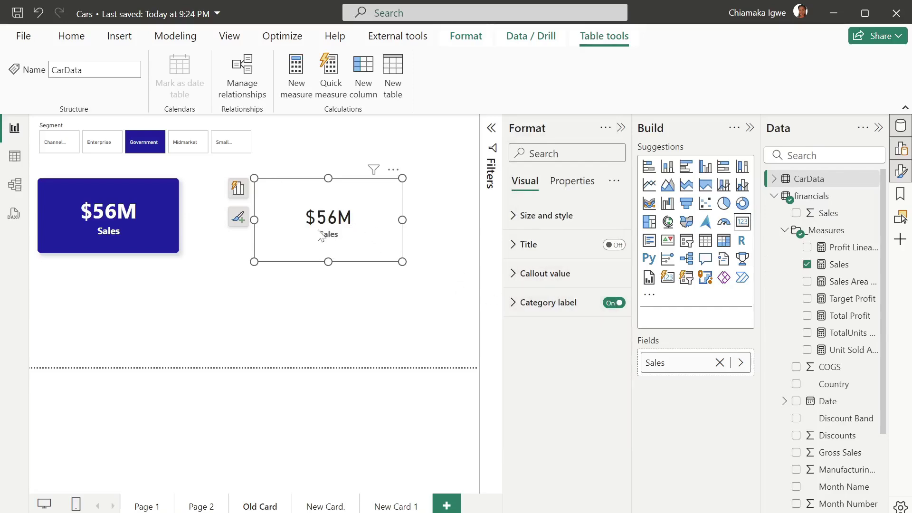
Set the new card's callout value font to Segoe UI Bold at size 50.
{"action": "left_click", "coordinate": [514, 273]}
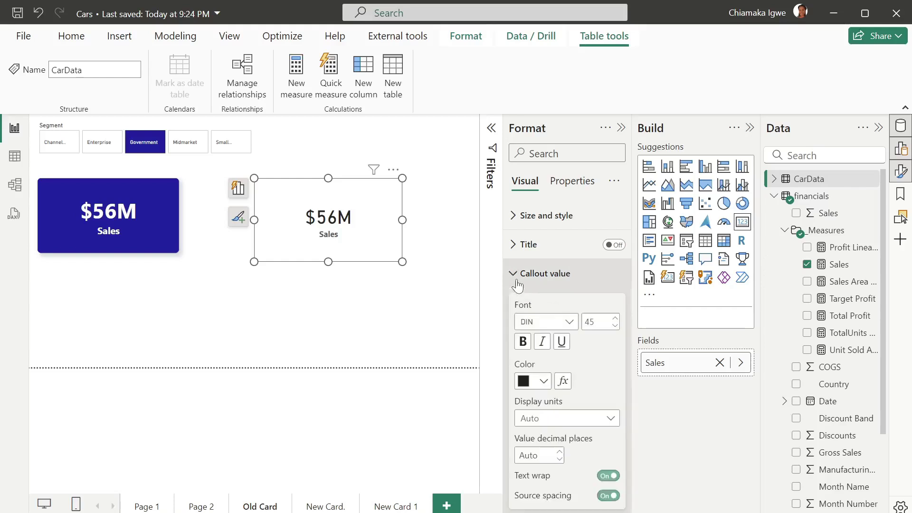
{"action": "left_click", "coordinate": [593, 322]}
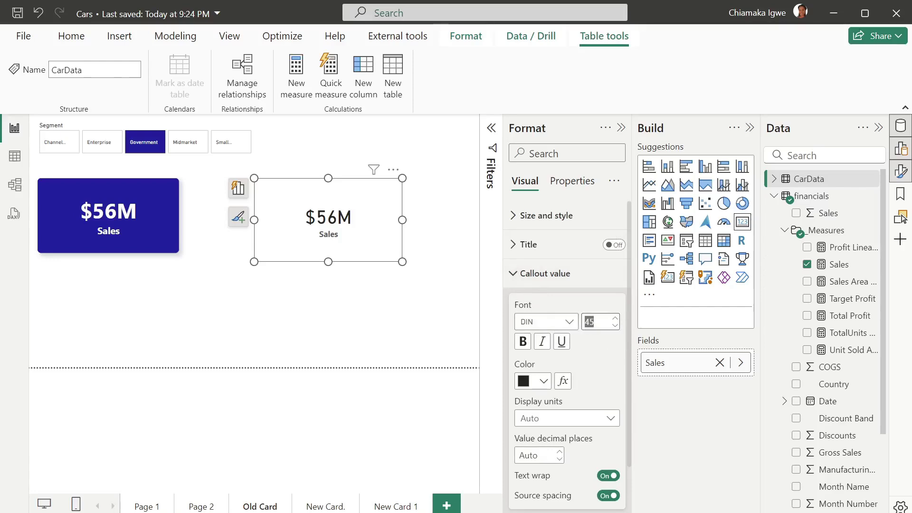
{"action": "type", "text": "50"}
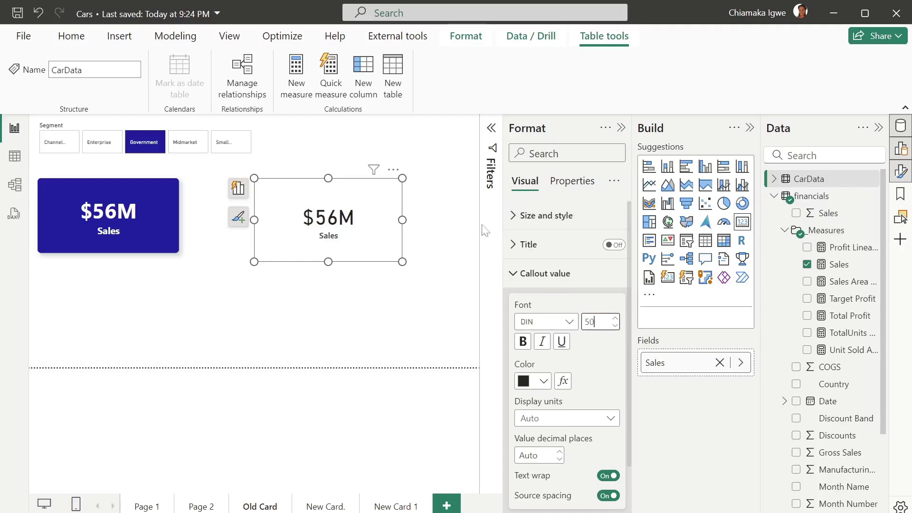
{"action": "left_click", "coordinate": [570, 325]}
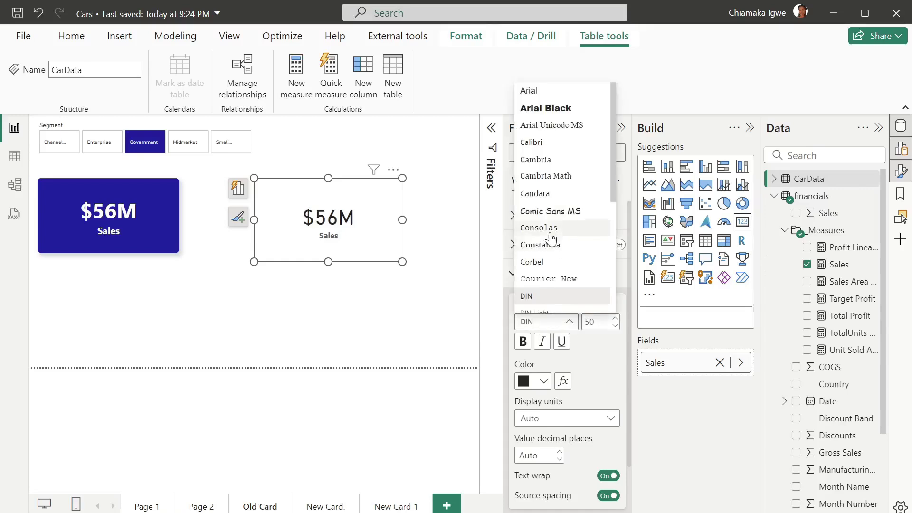
{"action": "scroll", "coordinate": [560, 230], "scroll_direction": "down", "scroll_amount": 5}
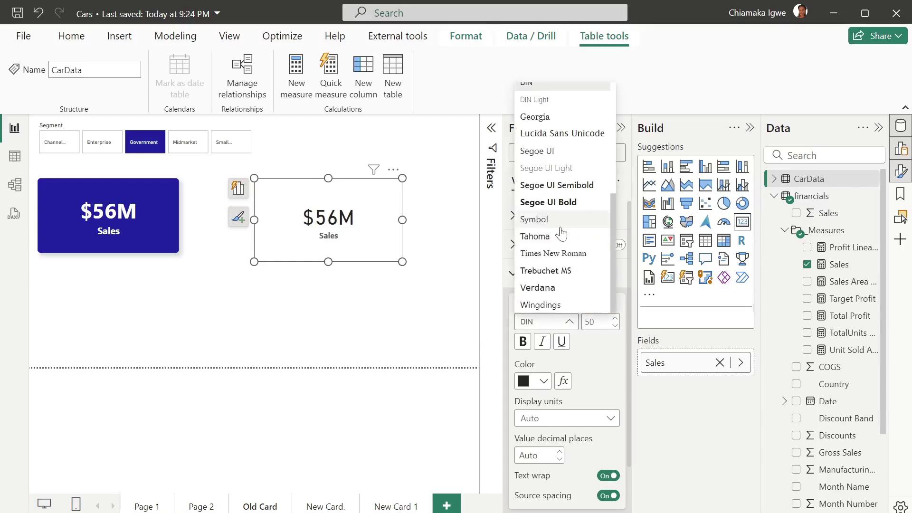
{"action": "left_click", "coordinate": [549, 202]}
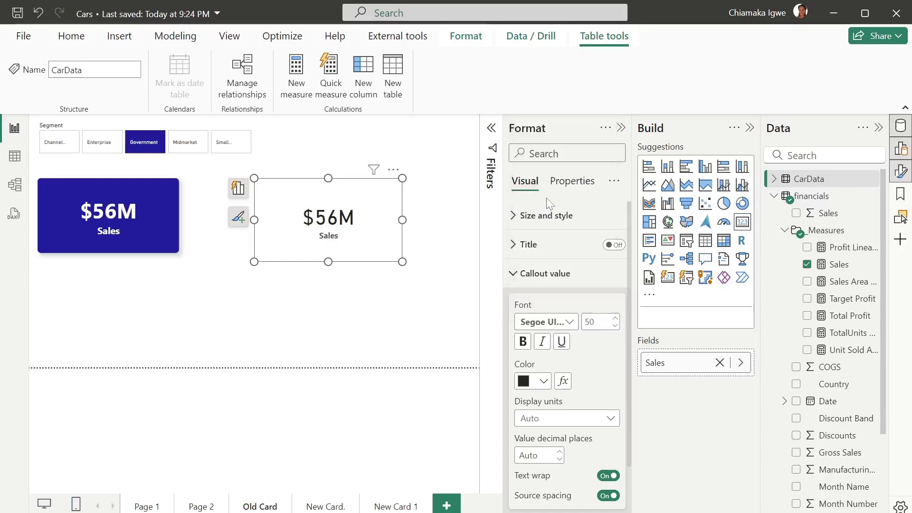
{"action": "left_click", "coordinate": [411, 287]}
{"action": "left_click", "coordinate": [376, 255]}
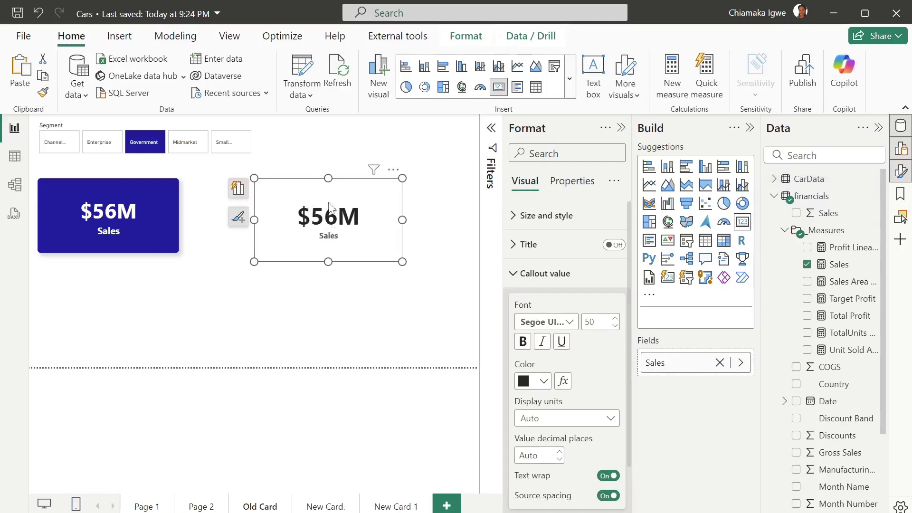
{"action": "left_click", "coordinate": [514, 274]}
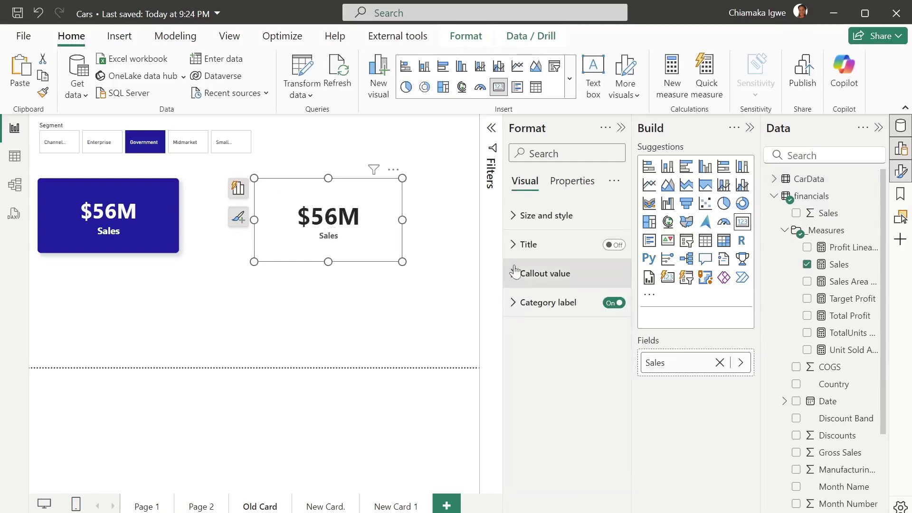
Set the new card's background color to the dark blue #12239E.
{"action": "left_click", "coordinate": [516, 224]}
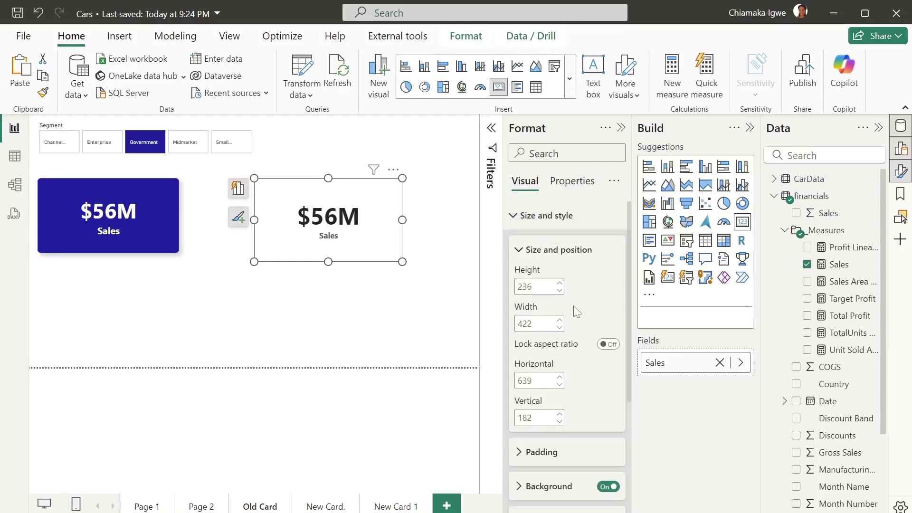
{"action": "scroll", "coordinate": [574, 306], "scroll_direction": "down", "scroll_amount": 3}
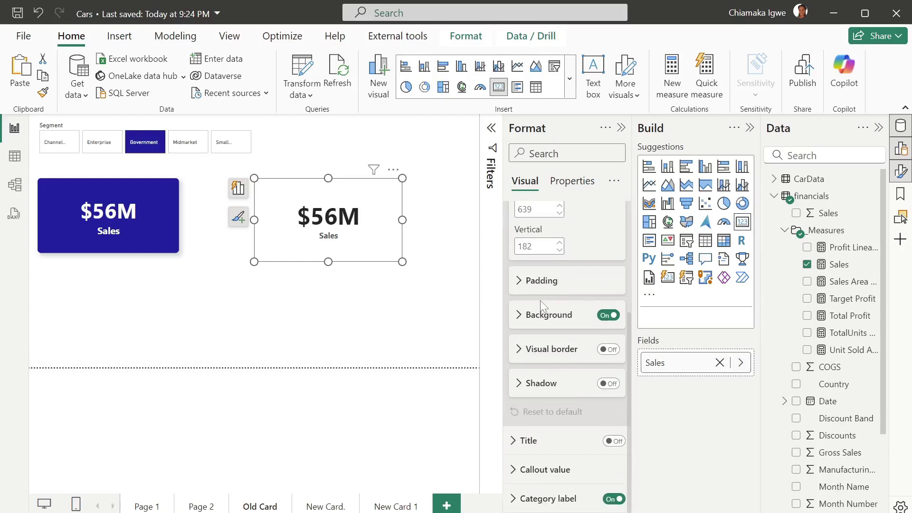
{"action": "left_click", "coordinate": [520, 321]}
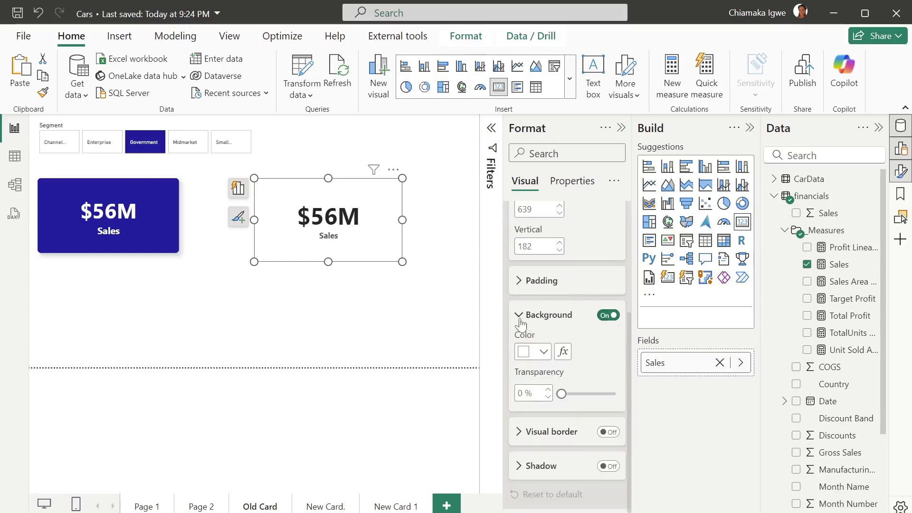
{"action": "left_click", "coordinate": [542, 352]}
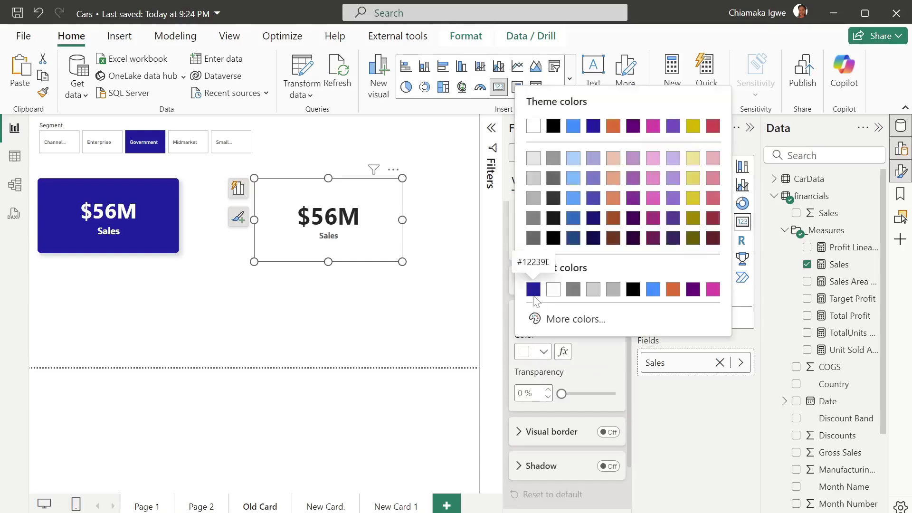
{"action": "left_click", "coordinate": [533, 295]}
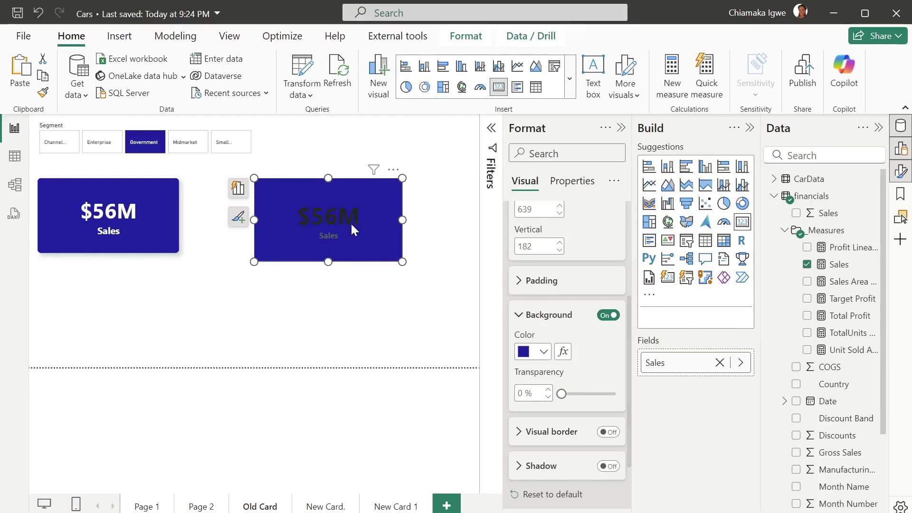
Set the new Sales card's callout value color to white.
{"action": "left_click", "coordinate": [523, 318]}
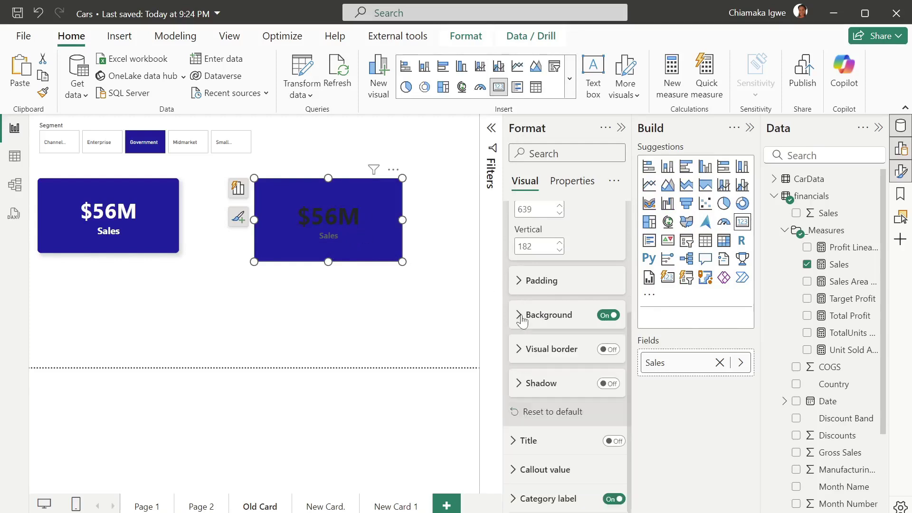
{"action": "left_click", "coordinate": [528, 469]}
{"action": "left_click", "coordinate": [544, 365]}
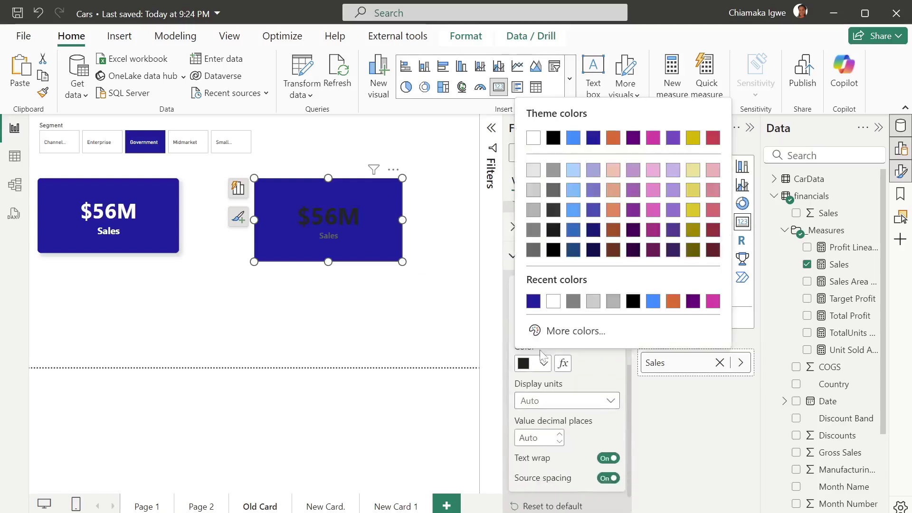
{"action": "left_click", "coordinate": [551, 300]}
Set the new Sales card's category label color to white.
{"action": "scroll", "coordinate": [562, 351], "scroll_direction": "down", "scroll_amount": 1}
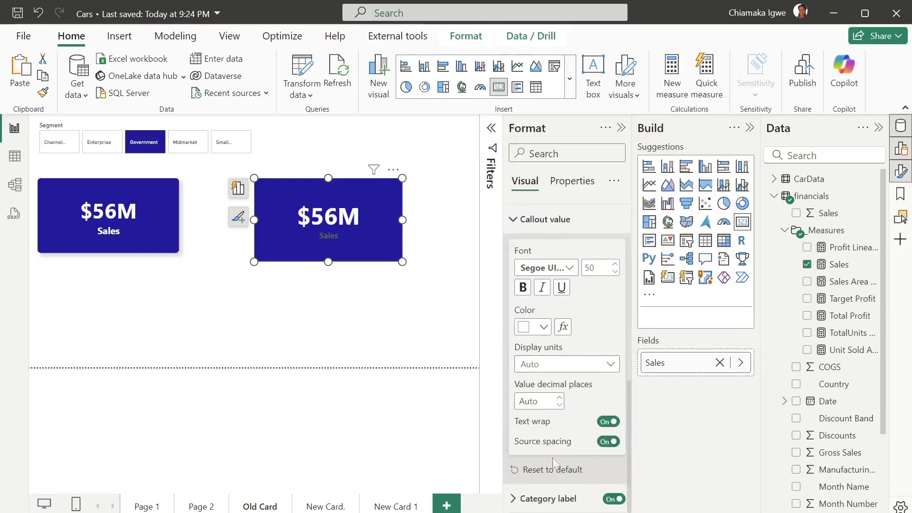
{"action": "left_click", "coordinate": [546, 498]}
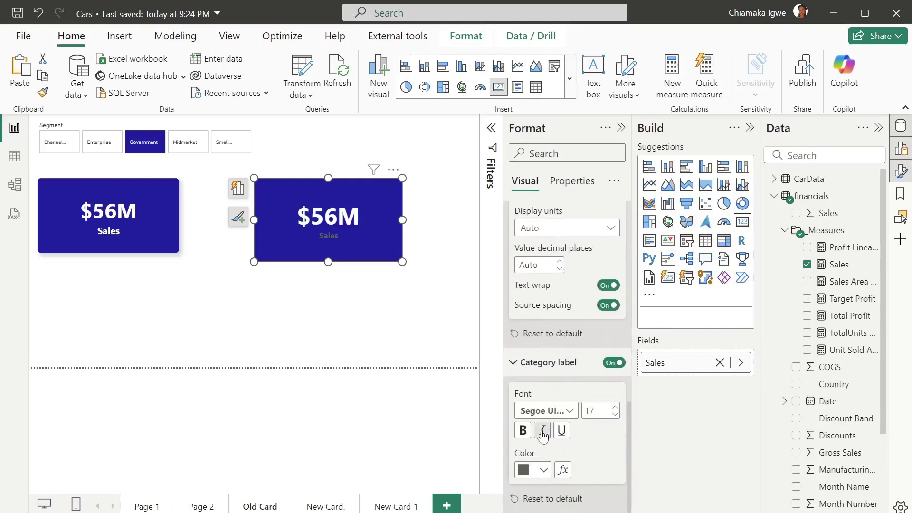
{"action": "left_click", "coordinate": [544, 469]}
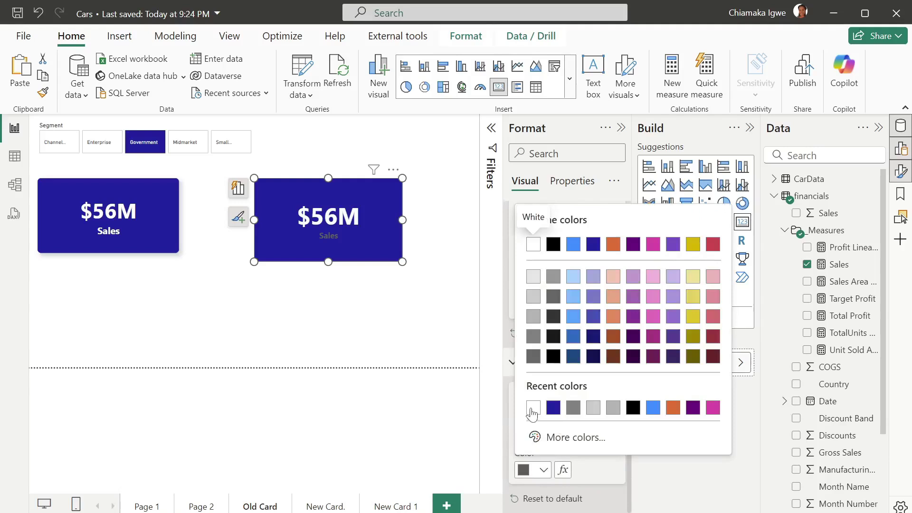
{"action": "left_click", "coordinate": [533, 408]}
Turn on the new Sales card's visual border in the card's dark blue, with 10 px rounded corners.
{"action": "scroll", "coordinate": [544, 352], "scroll_direction": "up", "scroll_amount": 5}
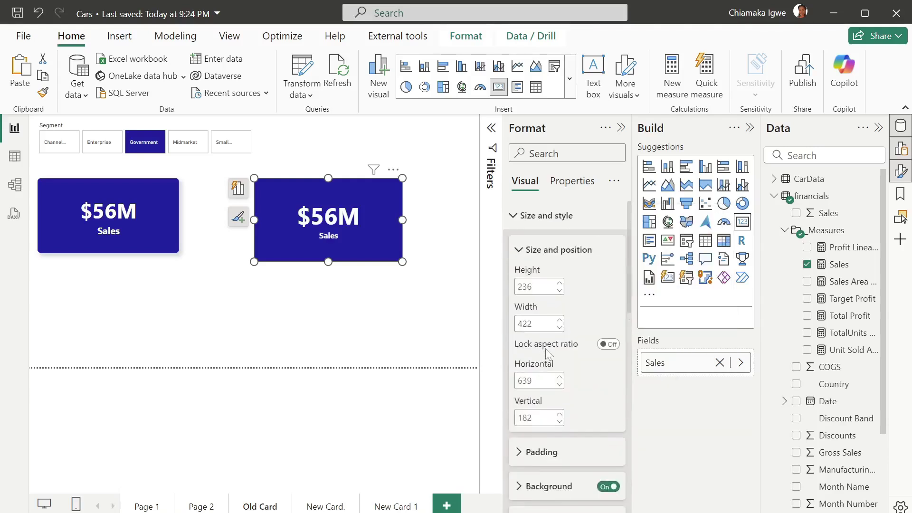
{"action": "scroll", "coordinate": [547, 354], "scroll_direction": "down", "scroll_amount": 4}
{"action": "left_click", "coordinate": [518, 412]}
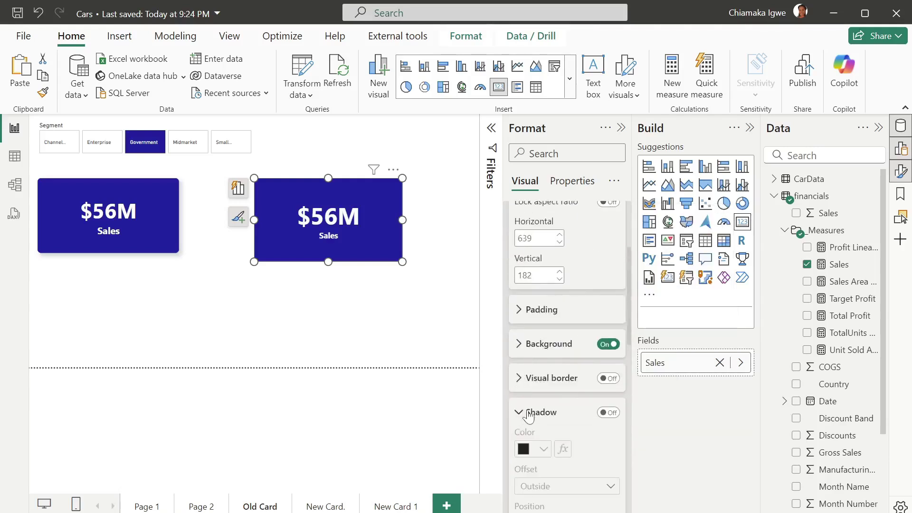
{"action": "left_click", "coordinate": [611, 379]}
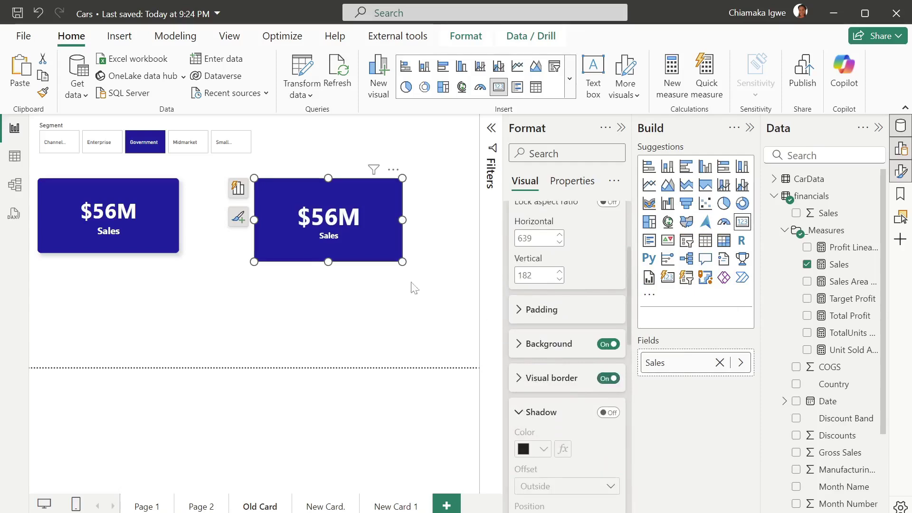
{"action": "left_click", "coordinate": [523, 379]}
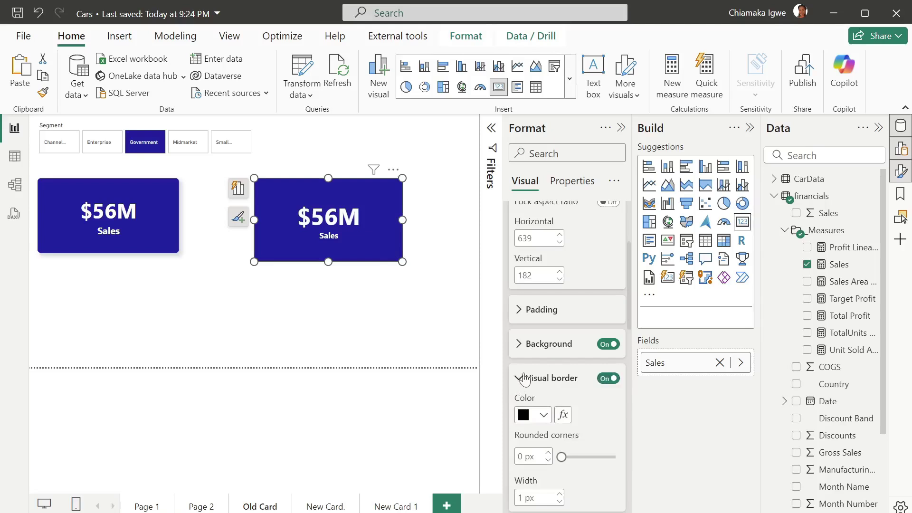
{"action": "scroll", "coordinate": [522, 380], "scroll_direction": "down", "scroll_amount": 7}
{"action": "scroll", "coordinate": [526, 256], "scroll_direction": "up", "scroll_amount": 3}
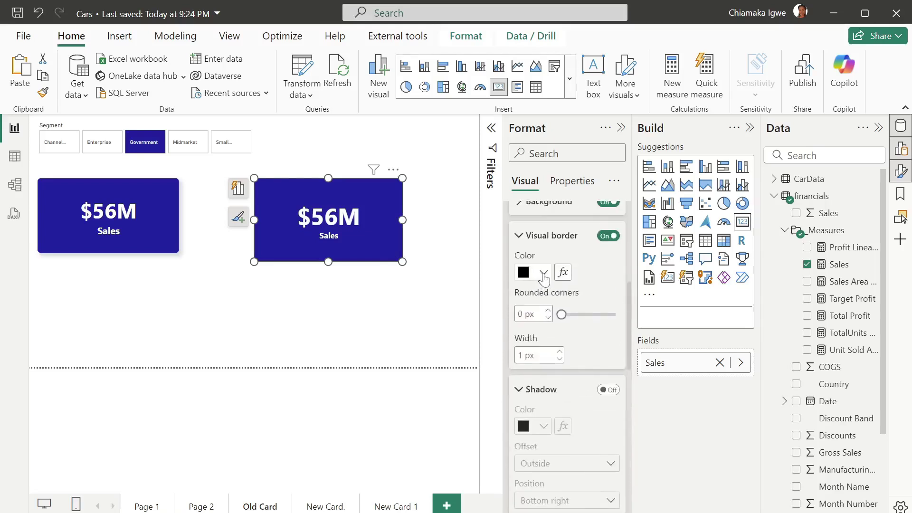
{"action": "left_click", "coordinate": [544, 272]}
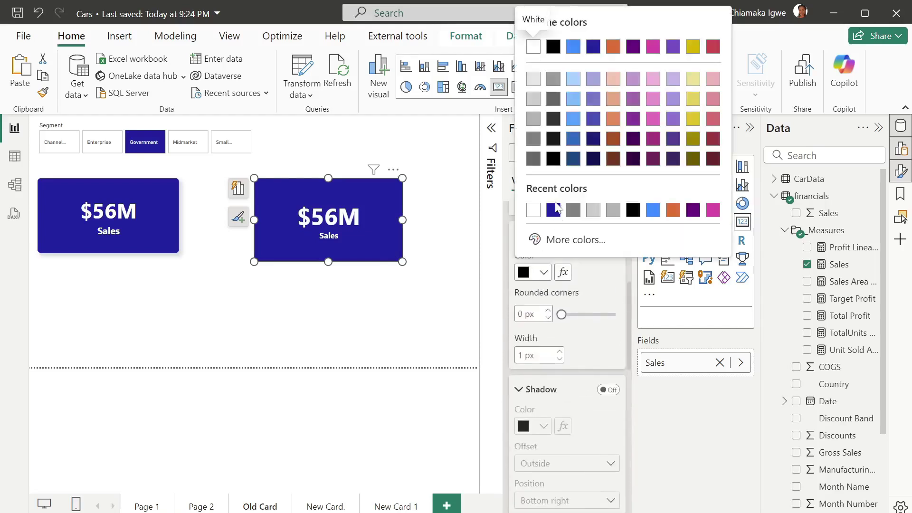
{"action": "left_click", "coordinate": [552, 208]}
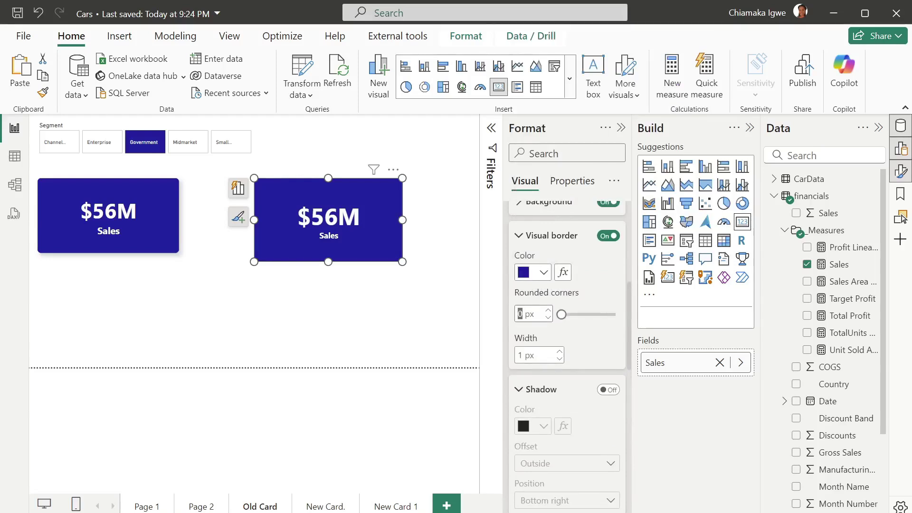
{"action": "type", "text": "10"}
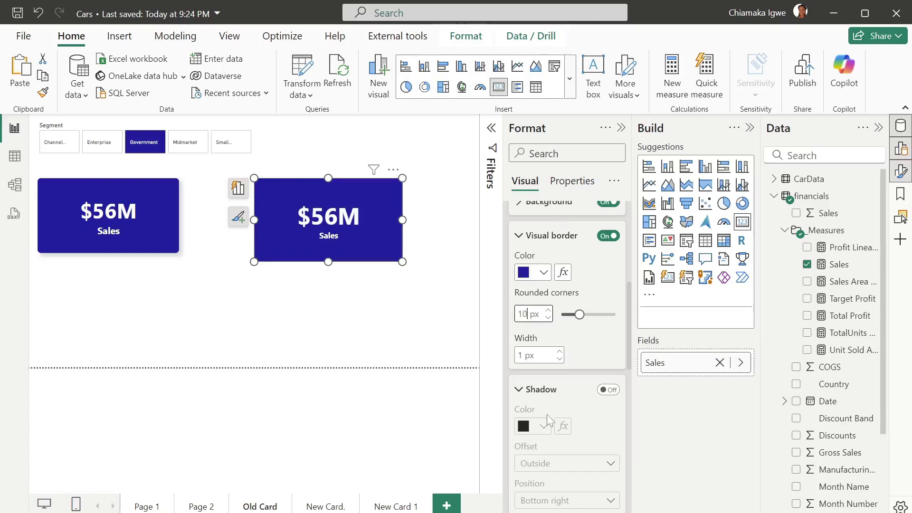
Turn on the new Sales card's shadow and set the shadow color to gray.
{"action": "left_click", "coordinate": [607, 390]}
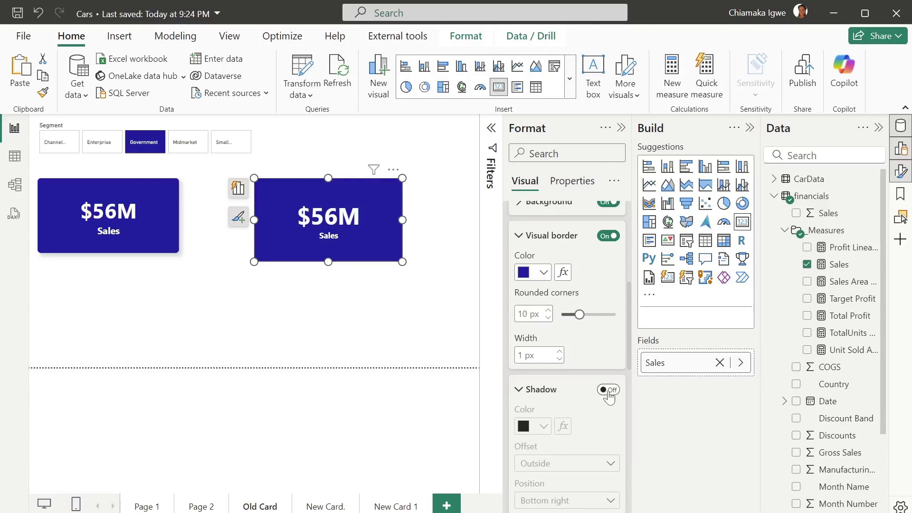
{"action": "left_click", "coordinate": [544, 426]}
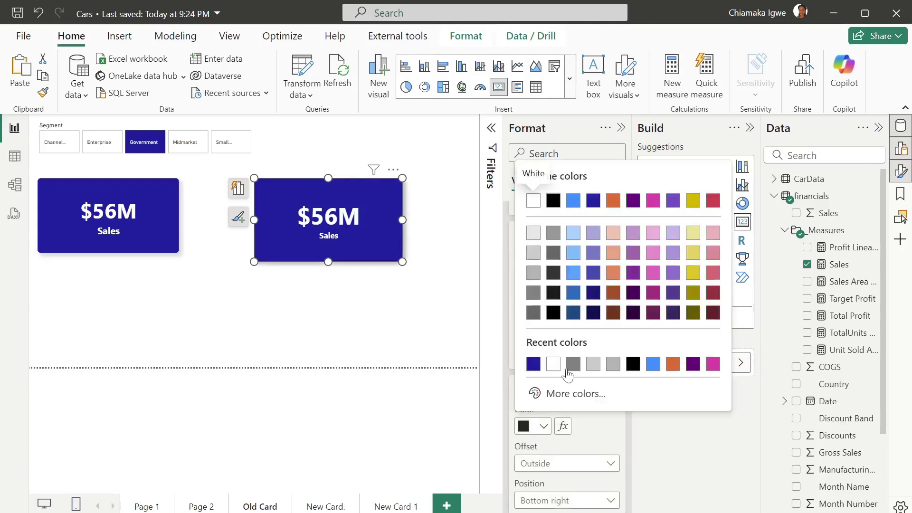
{"action": "left_click", "coordinate": [533, 272]}
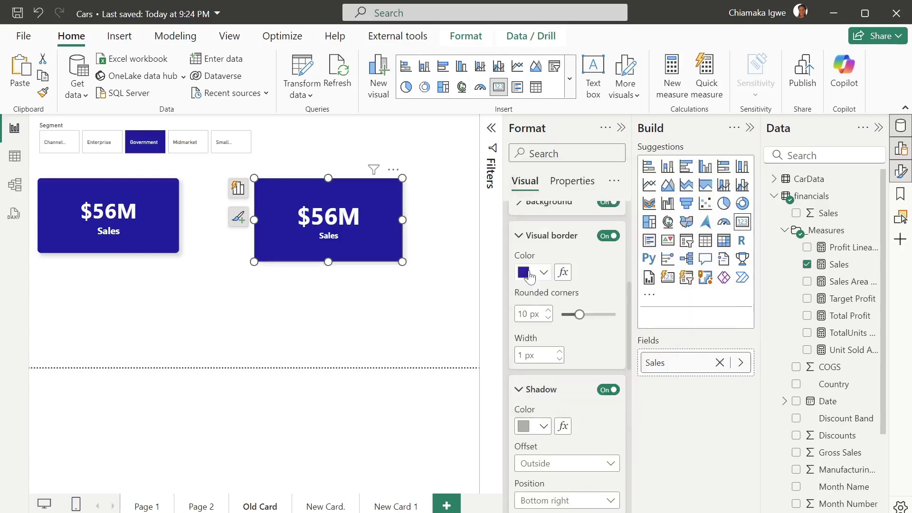
{"action": "left_click", "coordinate": [545, 425]}
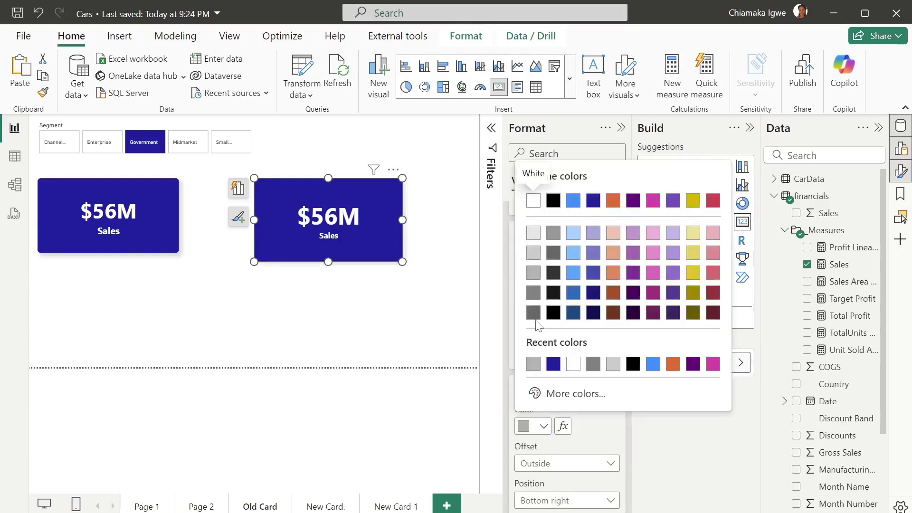
{"action": "left_click", "coordinate": [360, 295]}
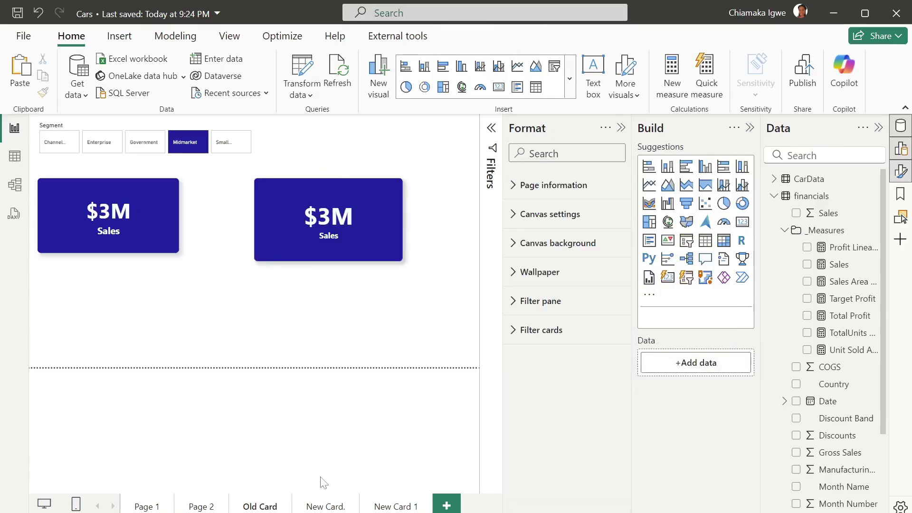
On the New Card. page, insert a card (new) visual and add the Name field from CarData as its data.
{"action": "left_click", "coordinate": [317, 507]}
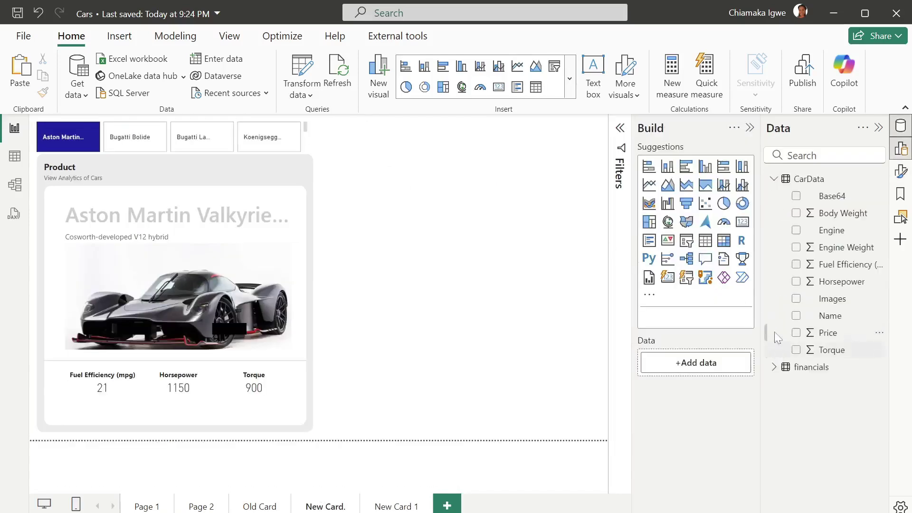
{"action": "left_click", "coordinate": [667, 279]}
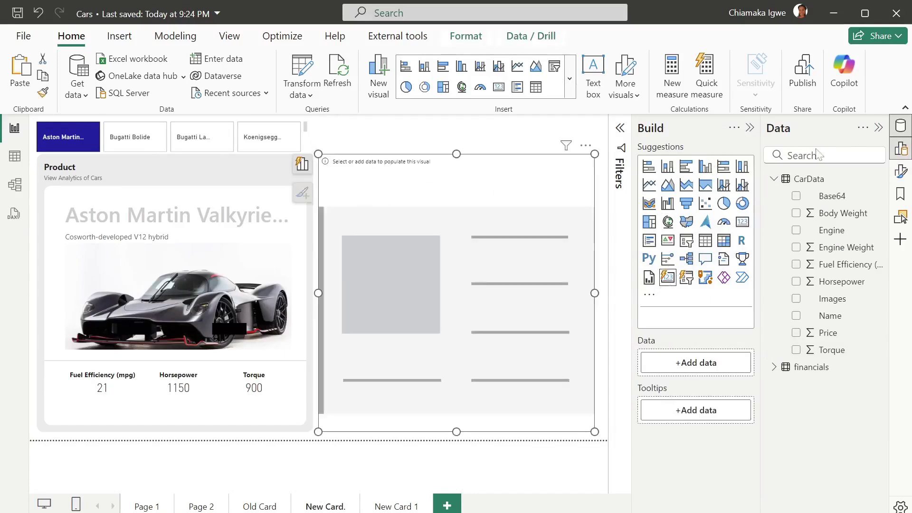
{"action": "left_click_drag", "start_coordinate": [830, 321], "coordinate": [698, 362]}
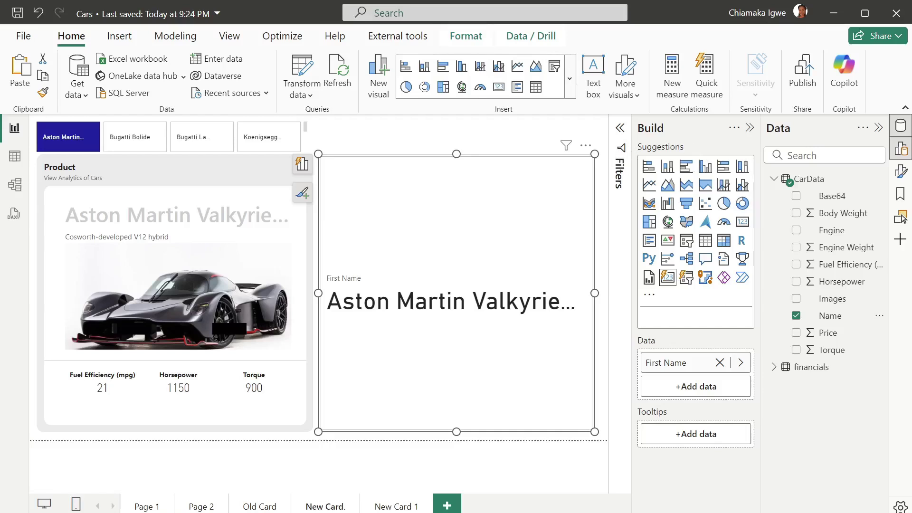
Set the new car card's padding to 15 px on all four sides.
{"action": "left_click", "coordinate": [902, 171]}
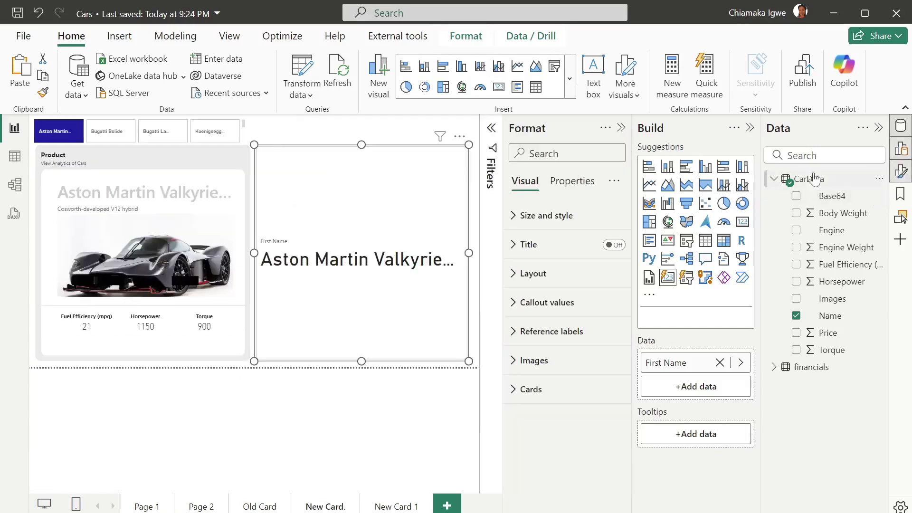
{"action": "left_click", "coordinate": [750, 129]}
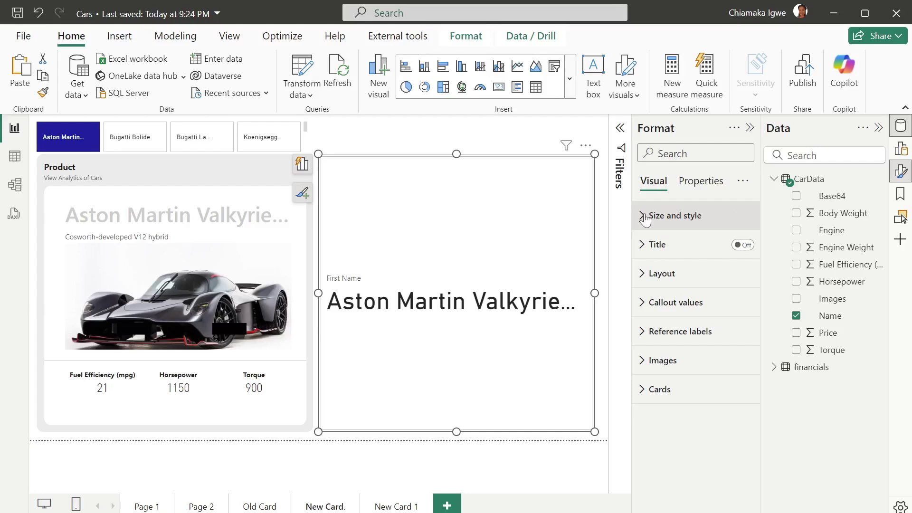
{"action": "left_click", "coordinate": [646, 217]}
{"action": "scroll", "coordinate": [705, 358], "scroll_direction": "down", "scroll_amount": 3}
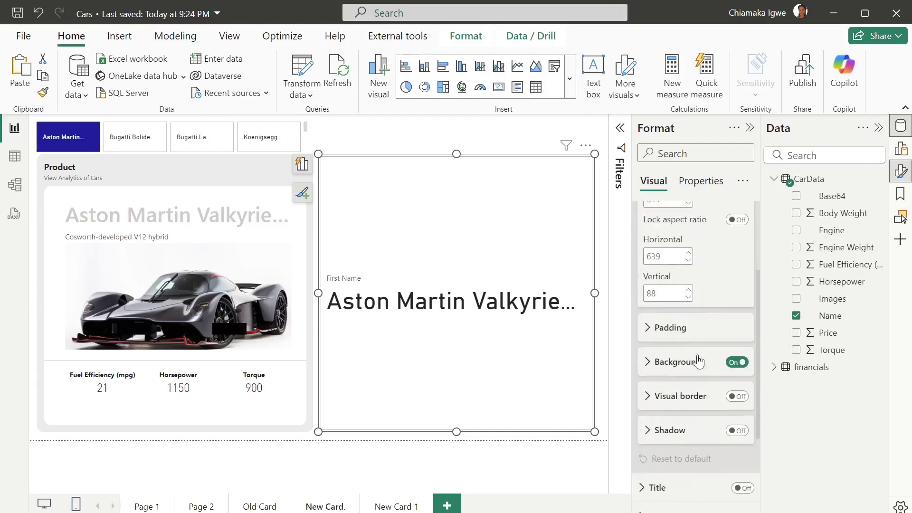
{"action": "left_click", "coordinate": [652, 311]}
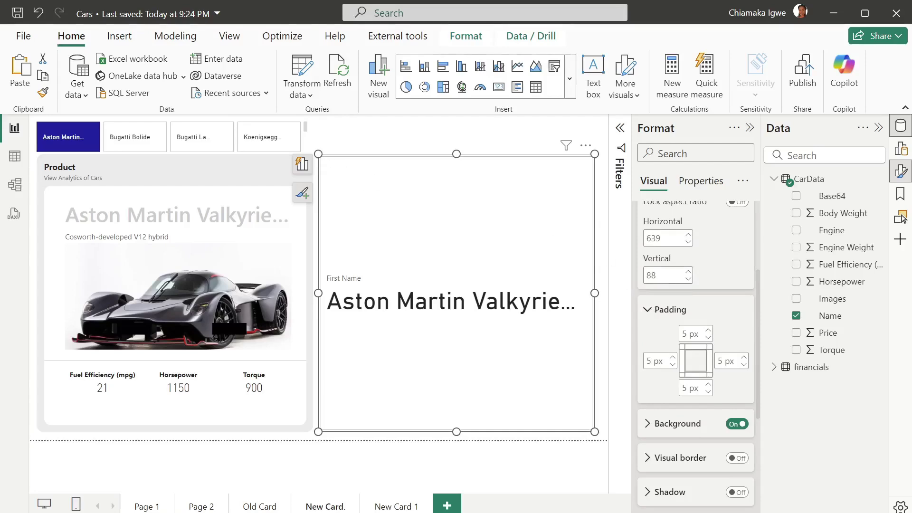
{"action": "left_click", "coordinate": [684, 334]}
{"action": "type", "text": "1"}
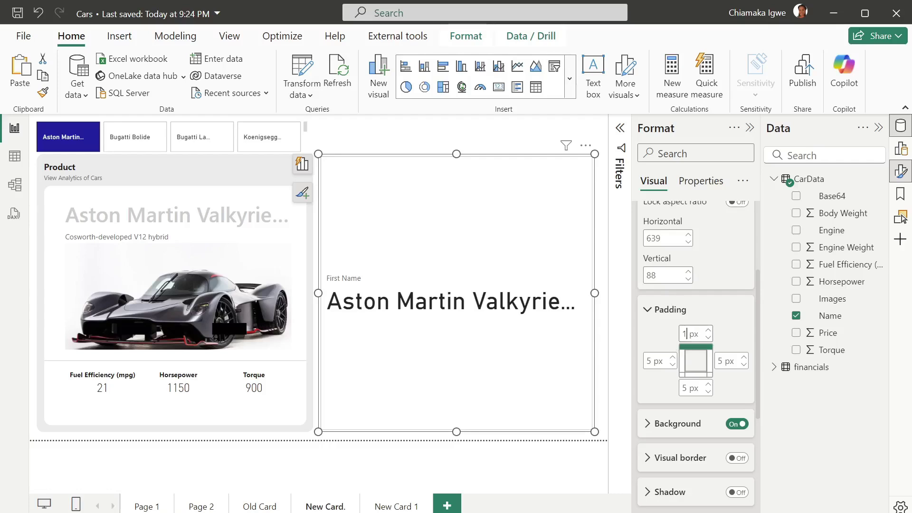
{"action": "type", "text": "5"}
{"action": "key", "text": "Tab"}
{"action": "type", "text": "1"}
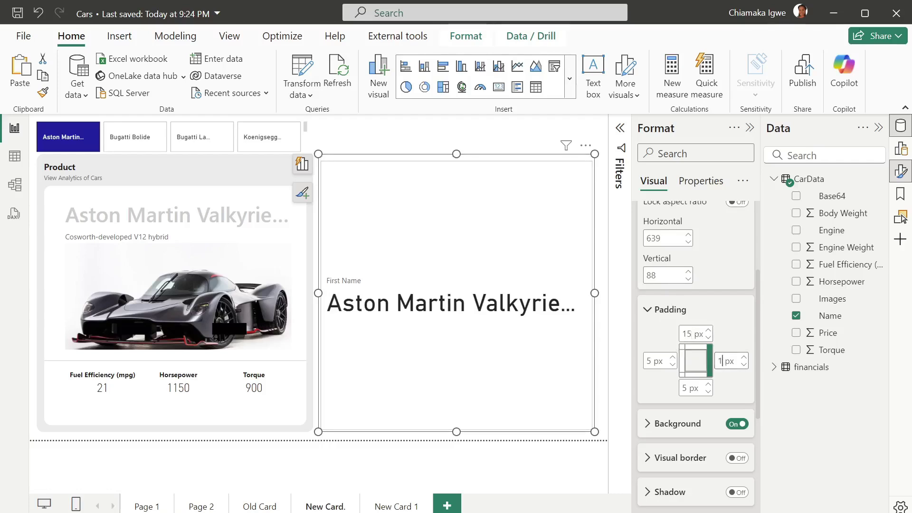
{"action": "type", "text": "5"}
{"action": "key", "text": "Tab"}
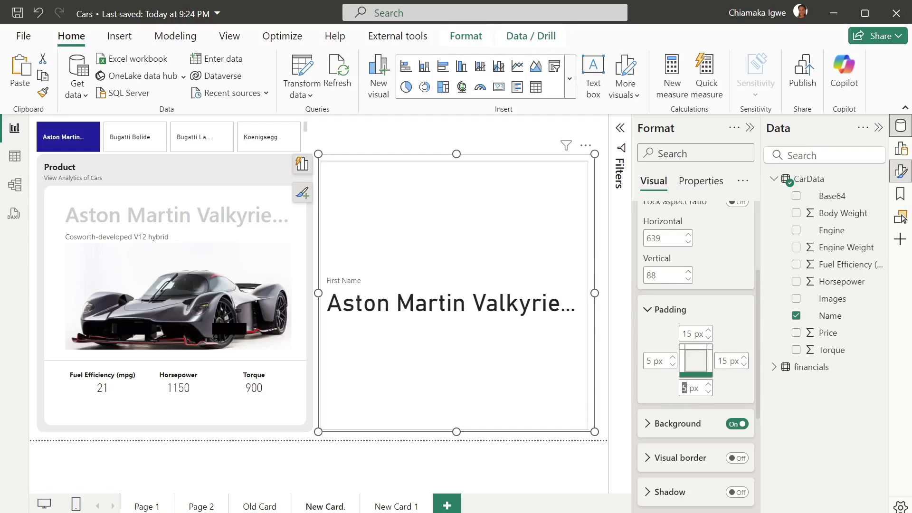
{"action": "type", "text": "15"}
{"action": "key", "text": "Tab"}
{"action": "type", "text": "14"}
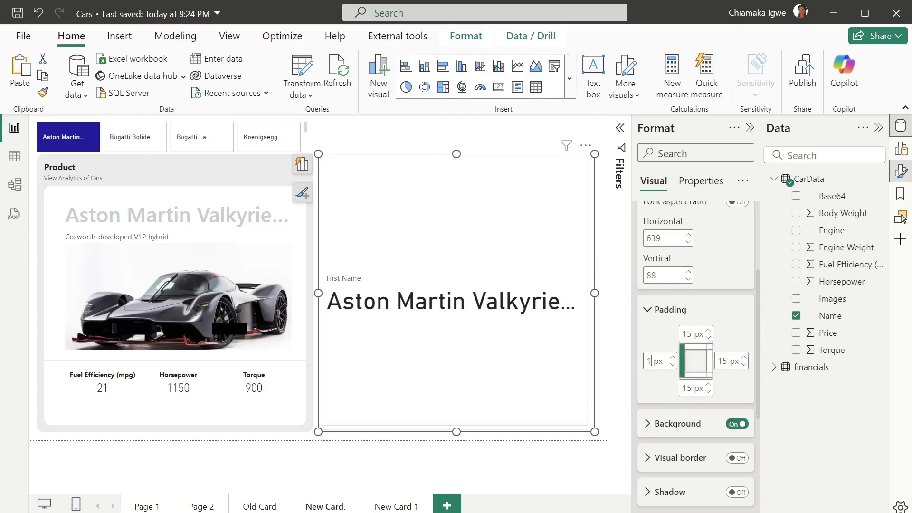
{"action": "key", "text": "Return"}
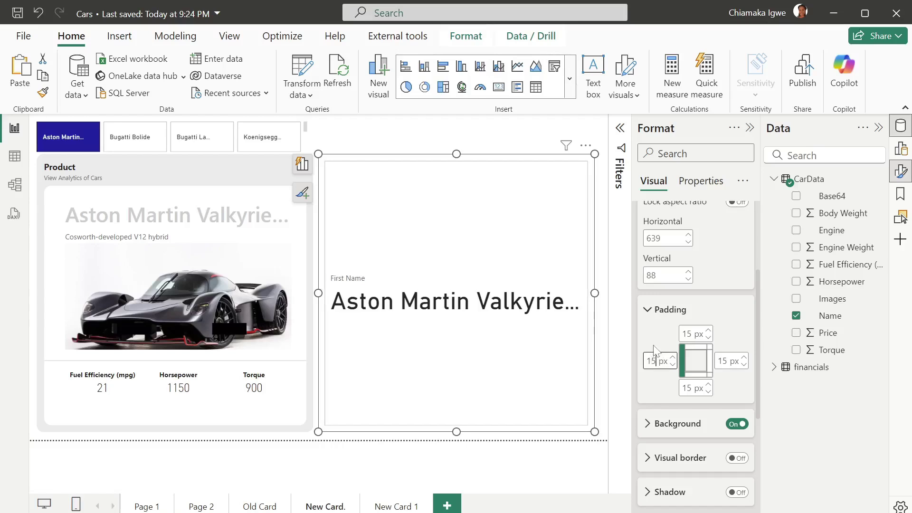
{"action": "key", "text": "Return"}
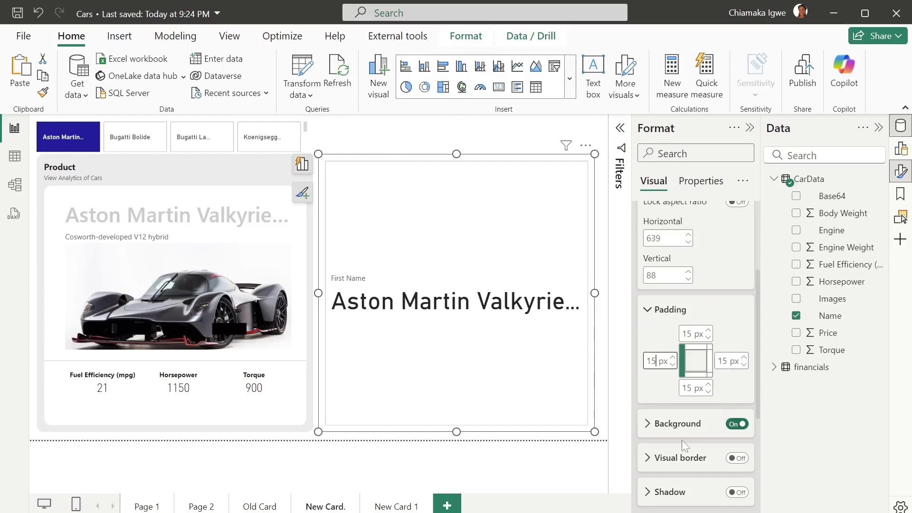
Set the new car card's background color to gray with 68% transparency.
{"action": "left_click", "coordinate": [647, 424]}
{"action": "scroll", "coordinate": [665, 404], "scroll_direction": "down", "scroll_amount": 2}
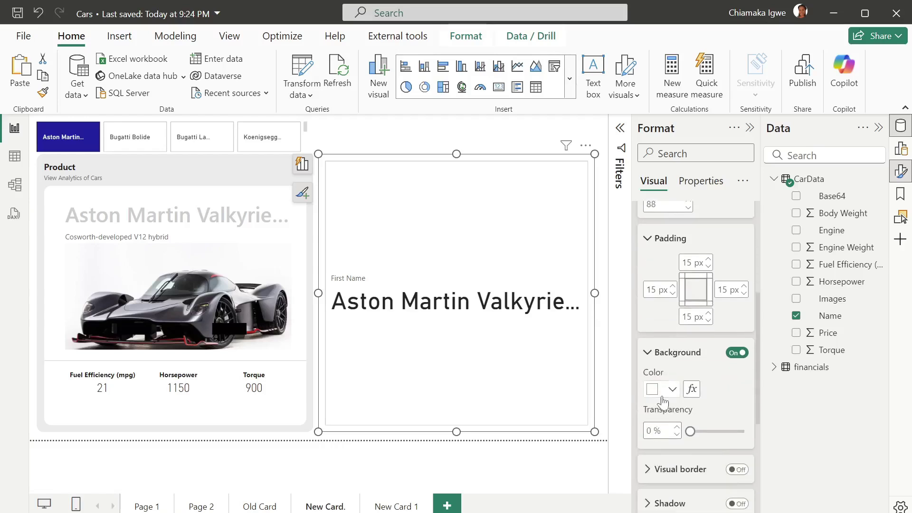
{"action": "left_click", "coordinate": [670, 391]}
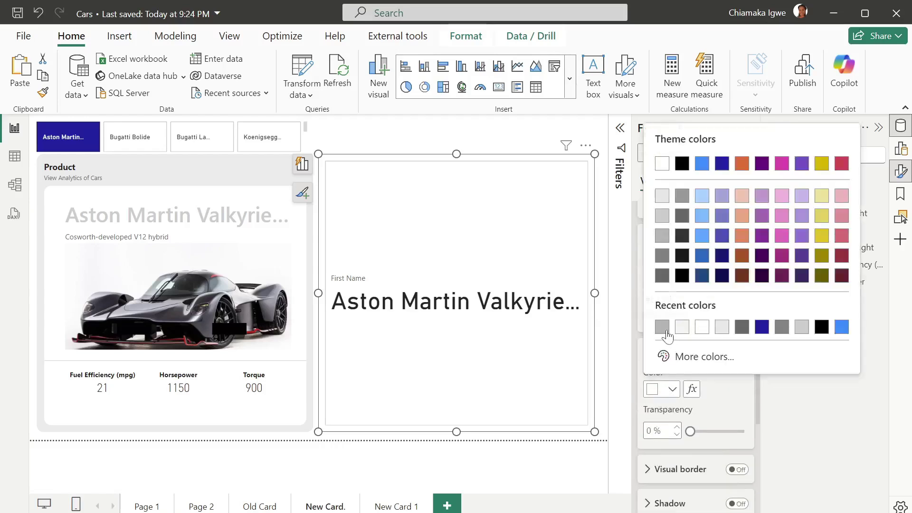
{"action": "left_click", "coordinate": [666, 329]}
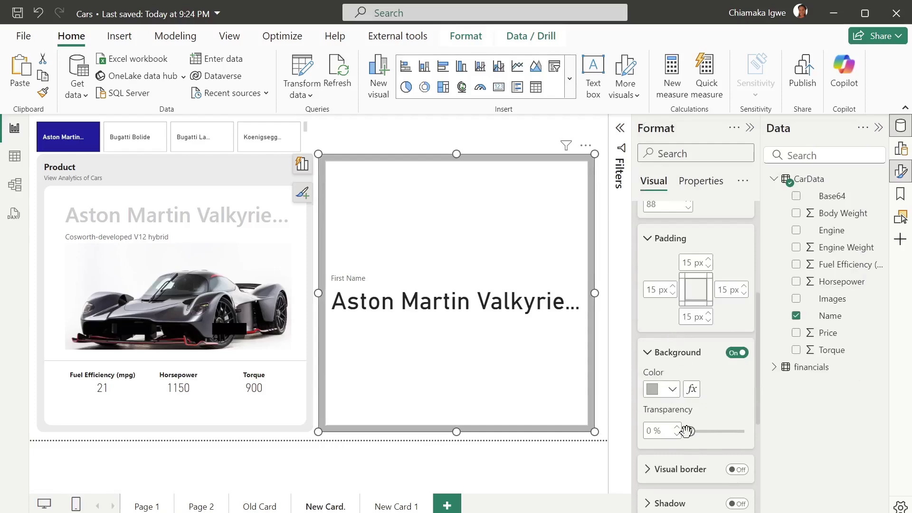
{"action": "left_click_drag", "start_coordinate": [686, 431], "coordinate": [727, 430]}
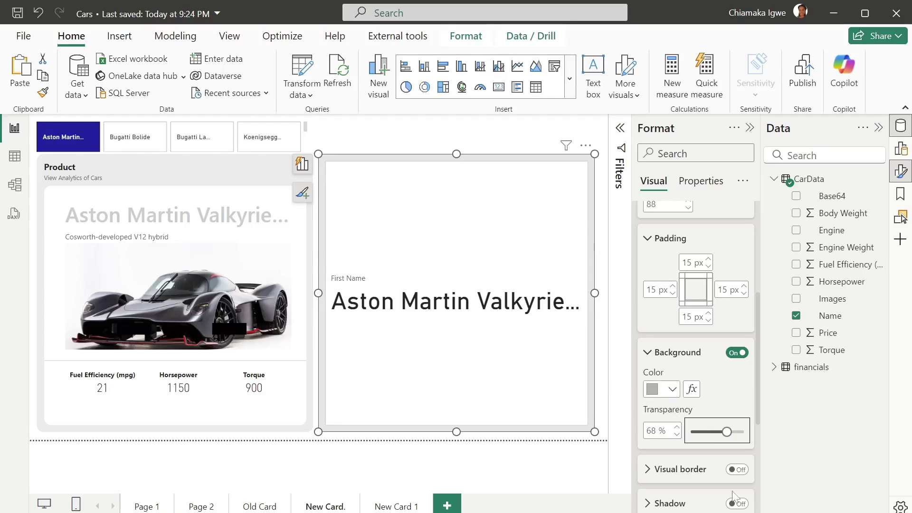
Turn on the new car card's visual border in light gray with 12 px rounded corners.
{"action": "left_click", "coordinate": [740, 470]}
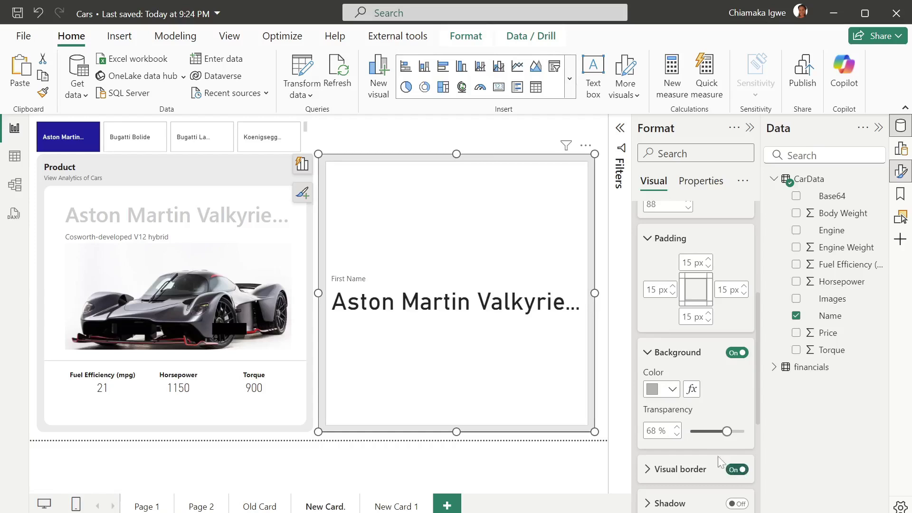
{"action": "scroll", "coordinate": [718, 455], "scroll_direction": "down", "scroll_amount": 2}
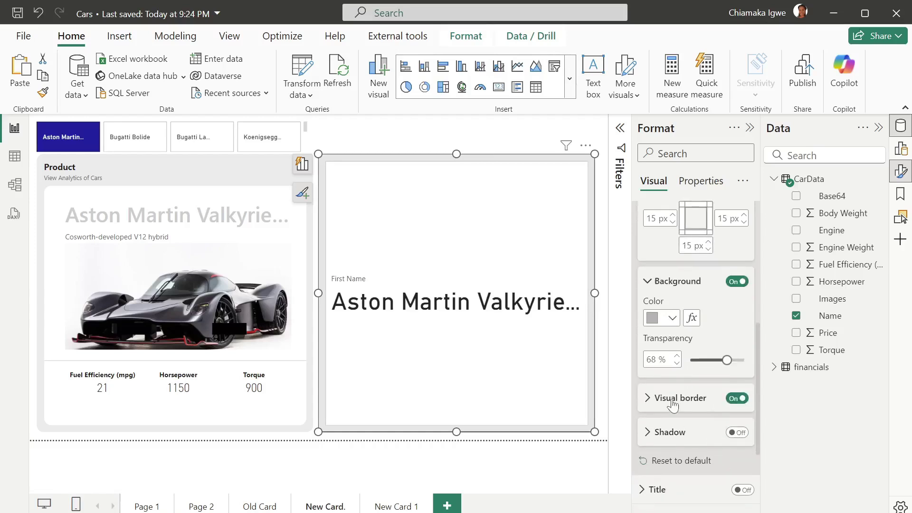
{"action": "left_click", "coordinate": [648, 399]}
{"action": "scroll", "coordinate": [673, 304], "scroll_direction": "down", "scroll_amount": 4}
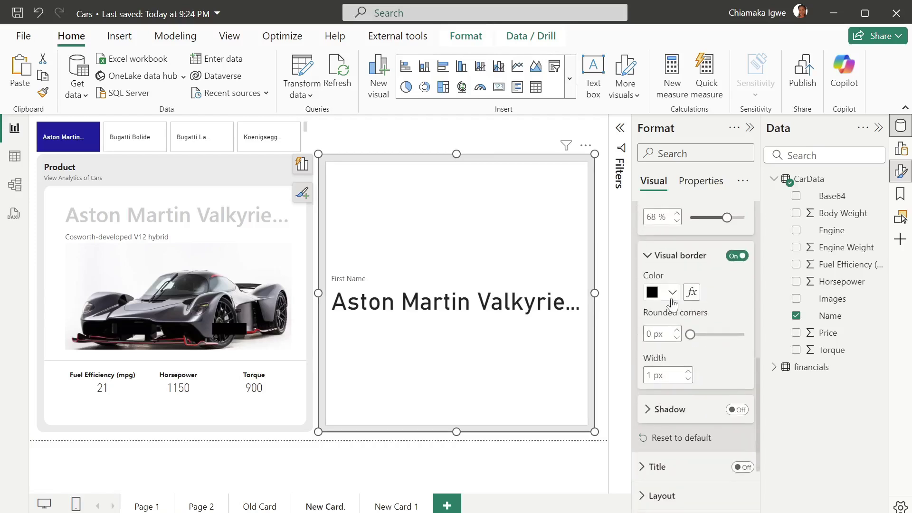
{"action": "left_click", "coordinate": [672, 292]}
{"action": "left_click", "coordinate": [723, 228]}
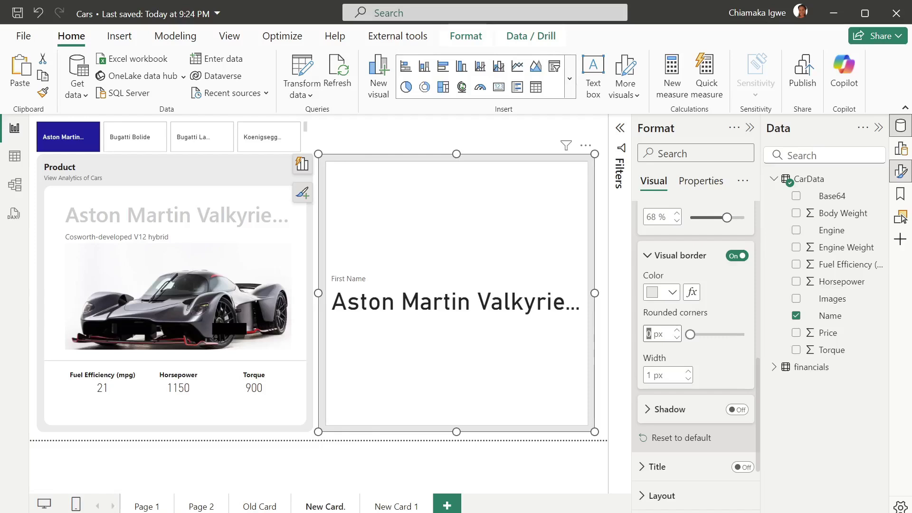
{"action": "type", "text": "12"}
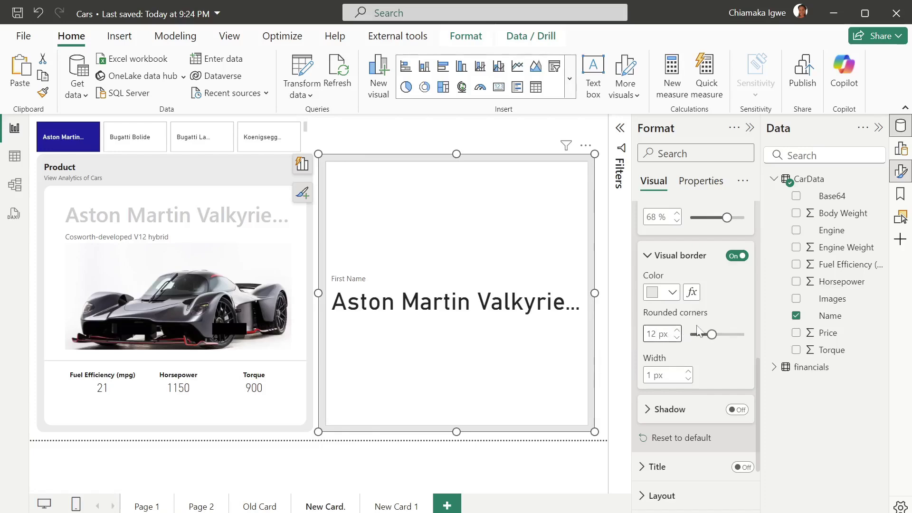
{"action": "scroll", "coordinate": [680, 331], "scroll_direction": "up", "scroll_amount": 10}
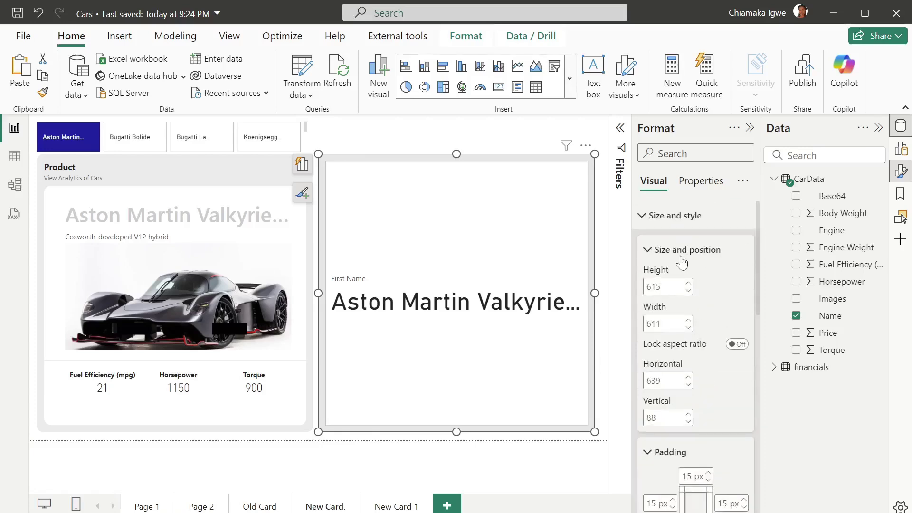
{"action": "left_click", "coordinate": [642, 216]}
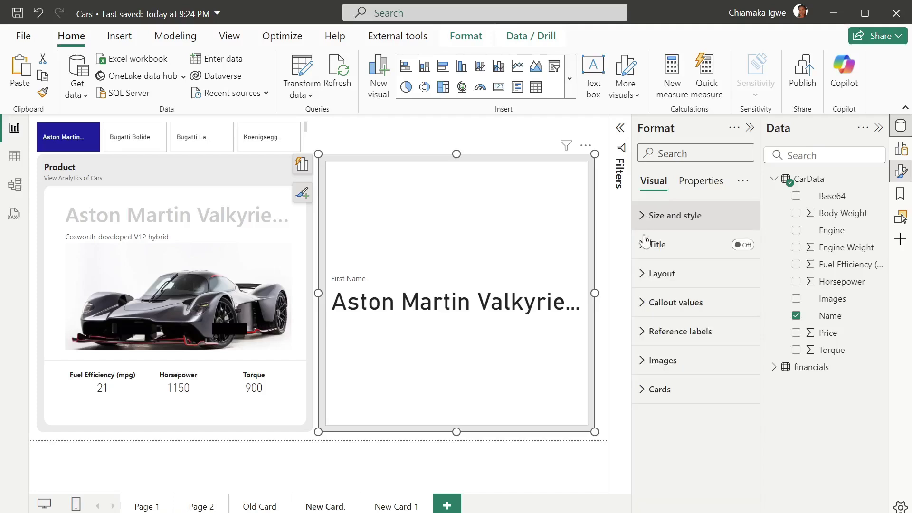
Turn on the new car card's title with the text Product and set its font to Segoe UI Bold.
{"action": "left_click", "coordinate": [742, 244]}
{"action": "left_click", "coordinate": [639, 252]}
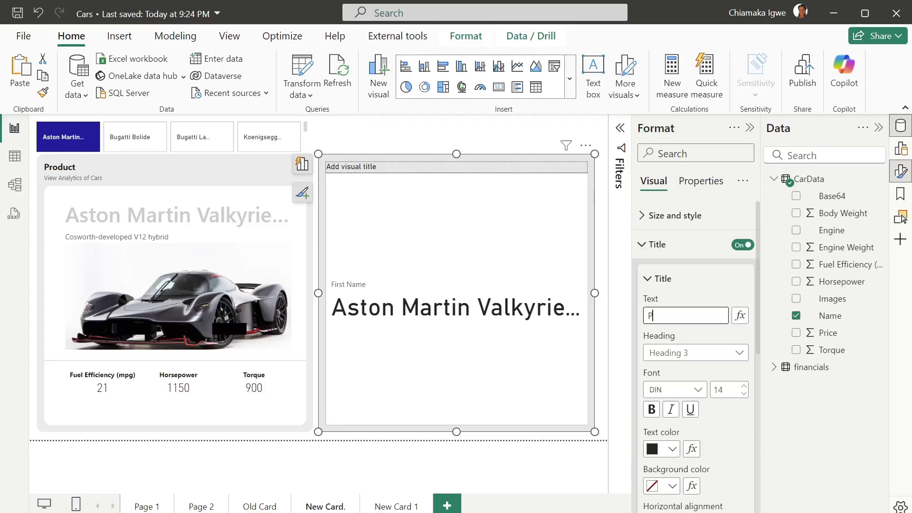
{"action": "key", "text": "Return"}
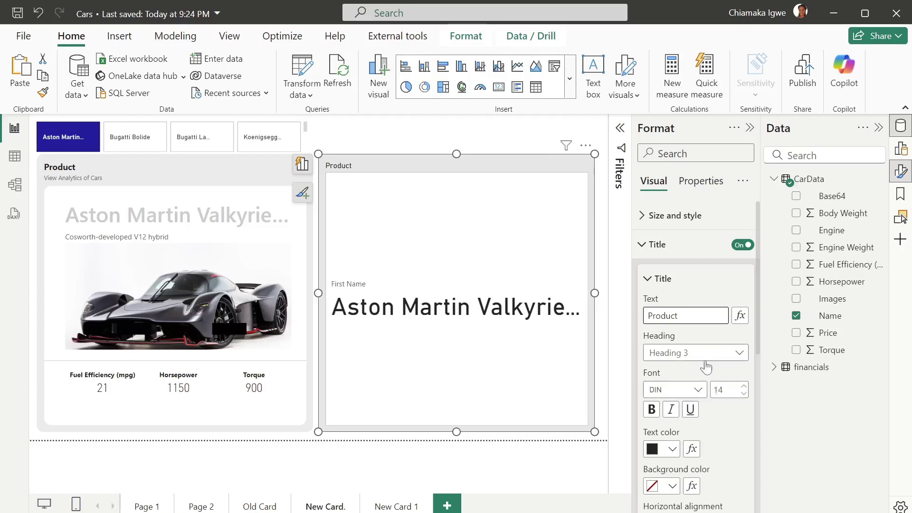
{"action": "left_click", "coordinate": [698, 391]}
{"action": "scroll", "coordinate": [696, 304], "scroll_direction": "down", "scroll_amount": 5}
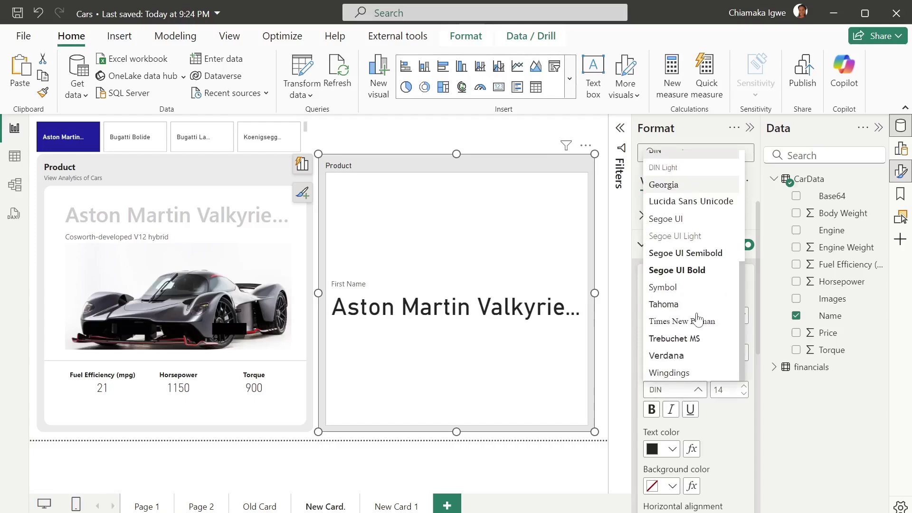
{"action": "left_click", "coordinate": [705, 259]}
{"action": "left_click", "coordinate": [698, 390]}
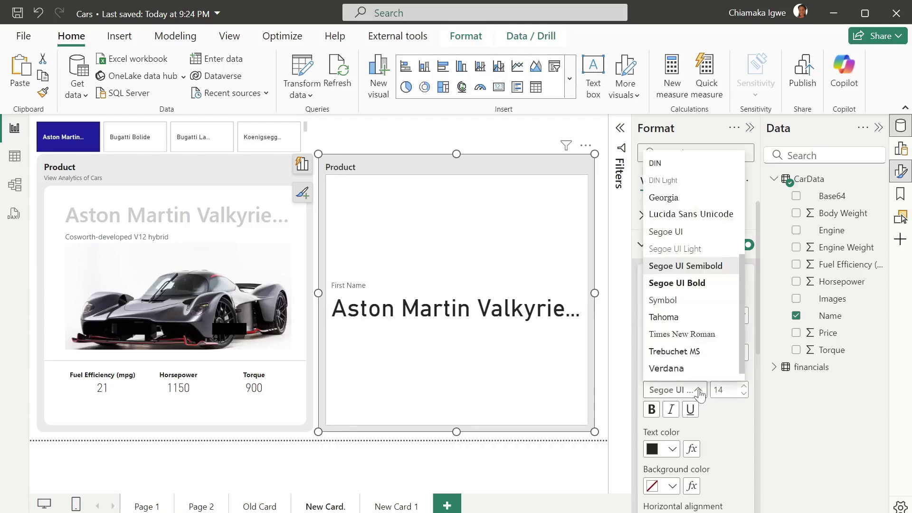
{"action": "left_click", "coordinate": [696, 284]}
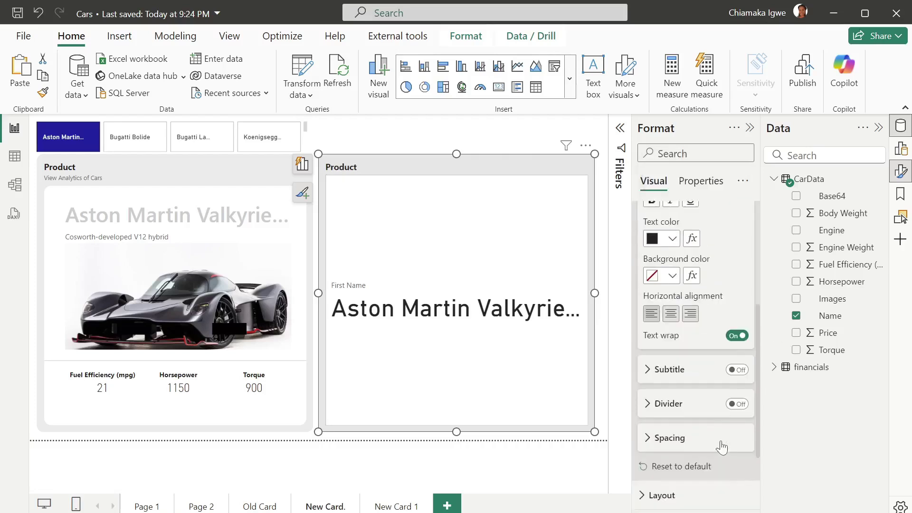
Turn on the new car card's subtitle with the text "View Analytics of Cars".
{"action": "scroll", "coordinate": [715, 378], "scroll_direction": "down", "scroll_amount": 5}
{"action": "left_click", "coordinate": [737, 366]}
{"action": "left_click", "coordinate": [668, 366]}
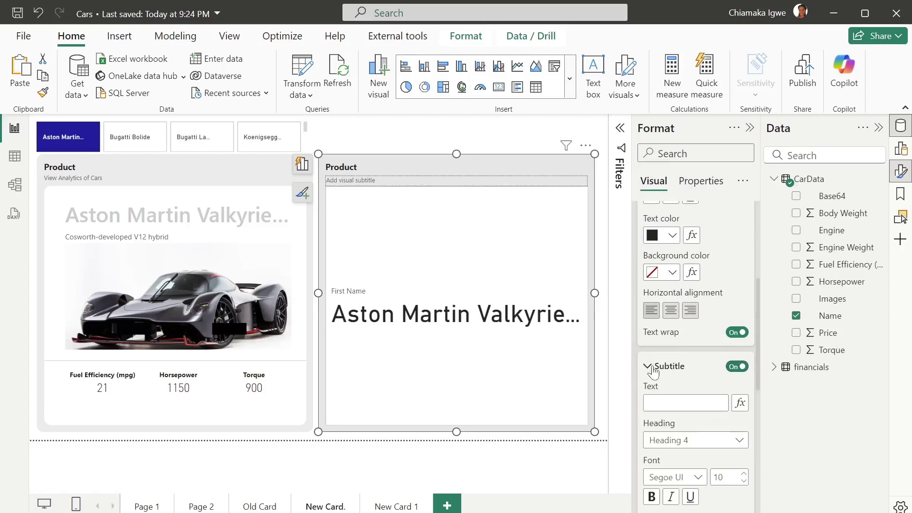
{"action": "left_click", "coordinate": [685, 403]}
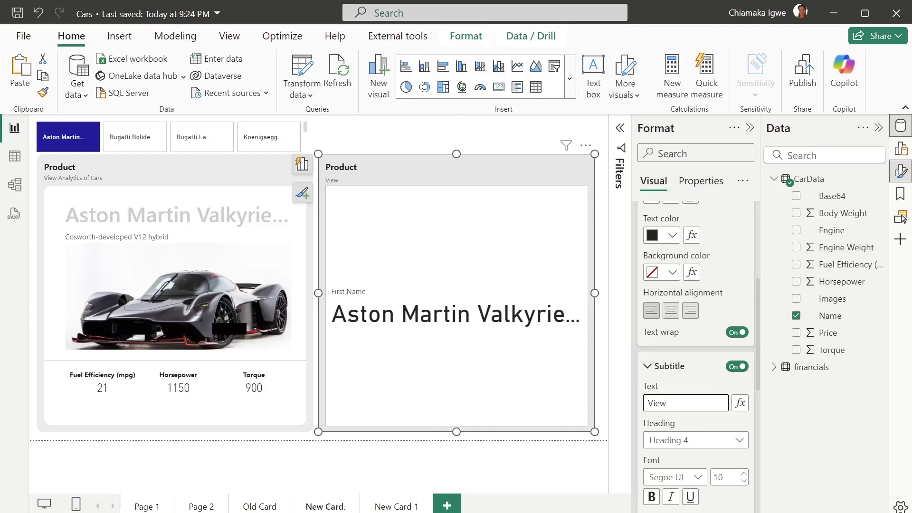
{"action": "type", "text": "View Analytics of Cars"}
{"action": "left_click", "coordinate": [732, 463]}
Enable custom title spacing on the new car card and set the space below the subtitle to 10 px.
{"action": "scroll", "coordinate": [732, 463], "scroll_direction": "down", "scroll_amount": 1}
{"action": "scroll", "coordinate": [693, 423], "scroll_direction": "down", "scroll_amount": 5}
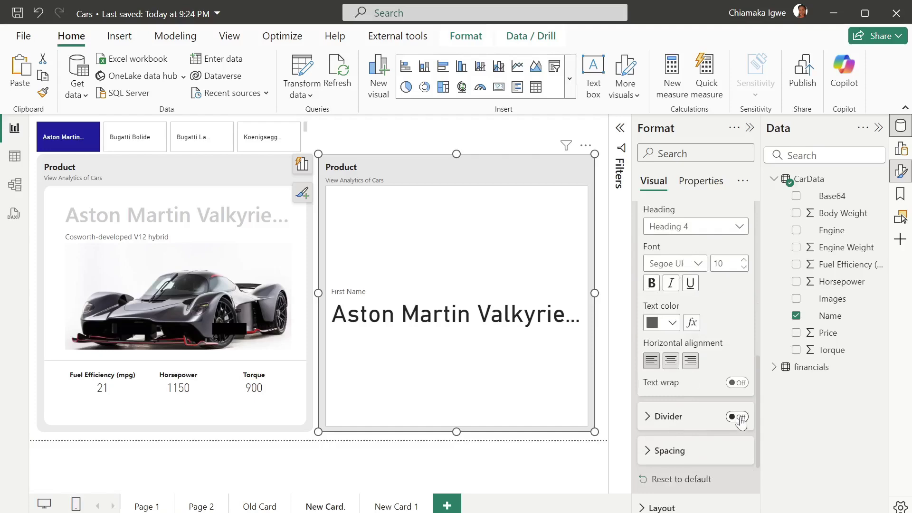
{"action": "left_click", "coordinate": [646, 455]}
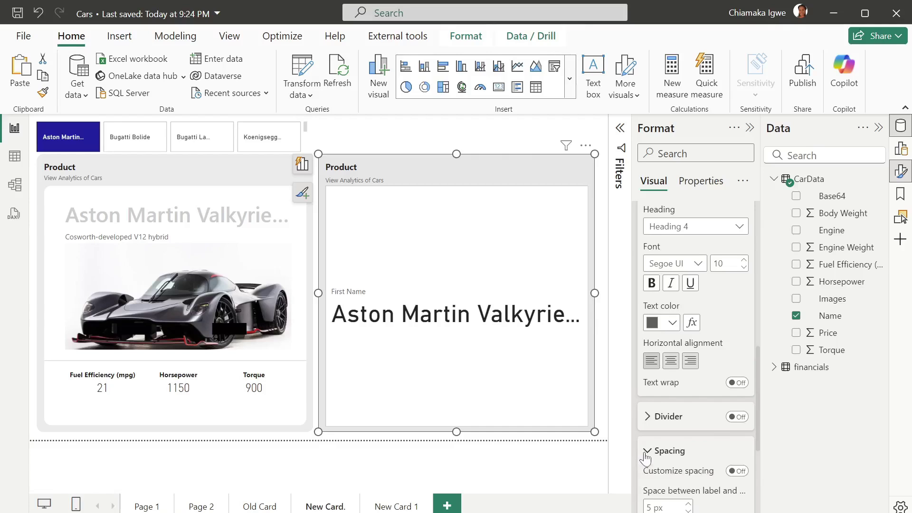
{"action": "scroll", "coordinate": [700, 445], "scroll_direction": "down", "scroll_amount": 2}
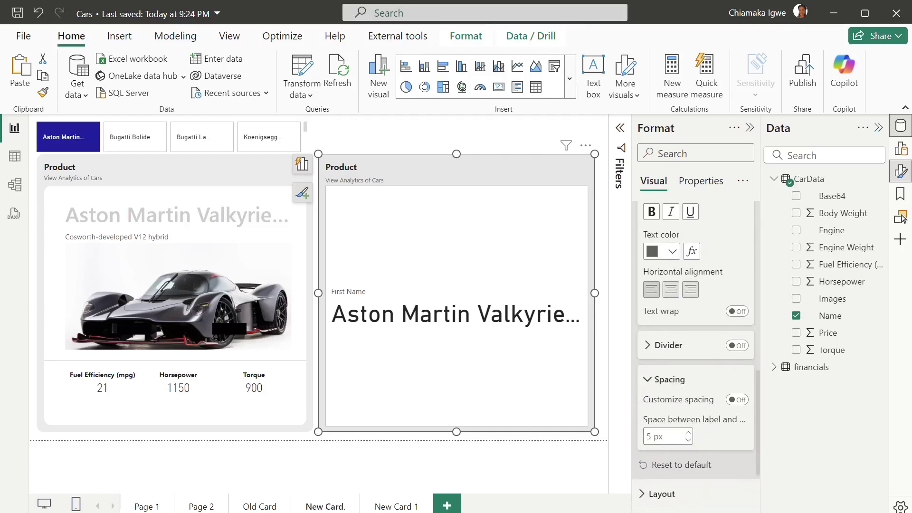
{"action": "left_click", "coordinate": [742, 402]}
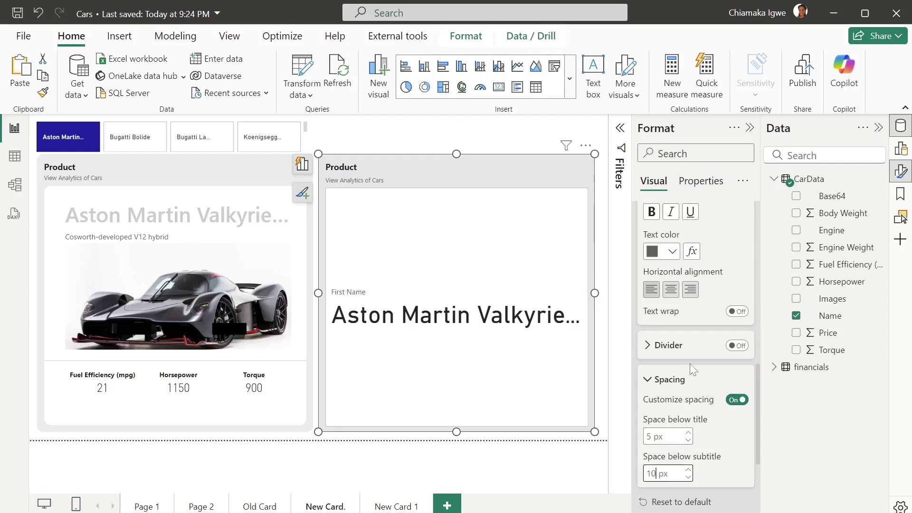
{"action": "scroll", "coordinate": [682, 379], "scroll_direction": "up", "scroll_amount": 5}
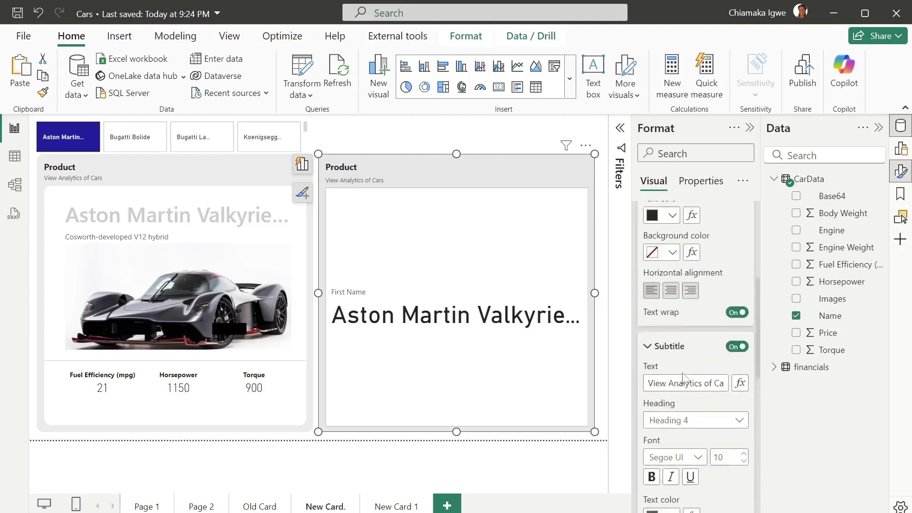
{"action": "scroll", "coordinate": [683, 379], "scroll_direction": "up", "scroll_amount": 6}
{"action": "left_click", "coordinate": [646, 252]}
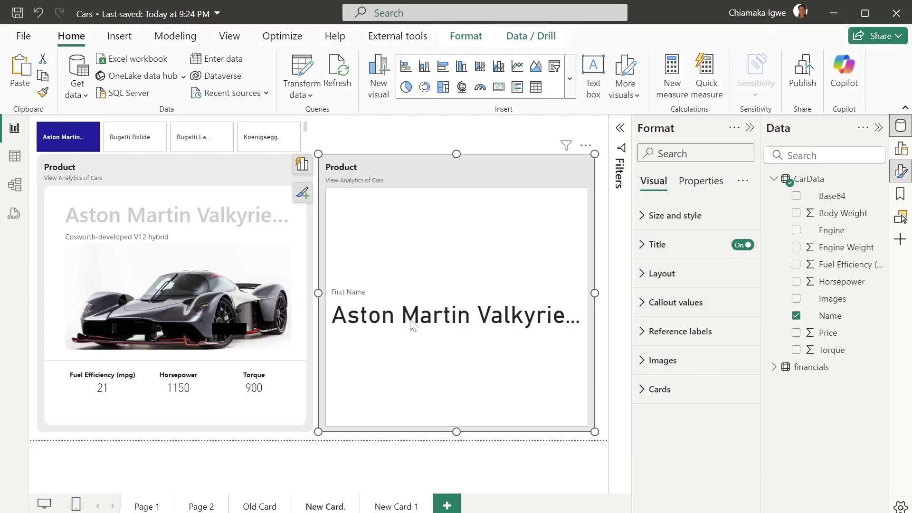
Set the car name callout value's font to Segoe UI Bold at size 35.
{"action": "left_click", "coordinate": [645, 309]}
{"action": "scroll", "coordinate": [712, 413], "scroll_direction": "down", "scroll_amount": 3}
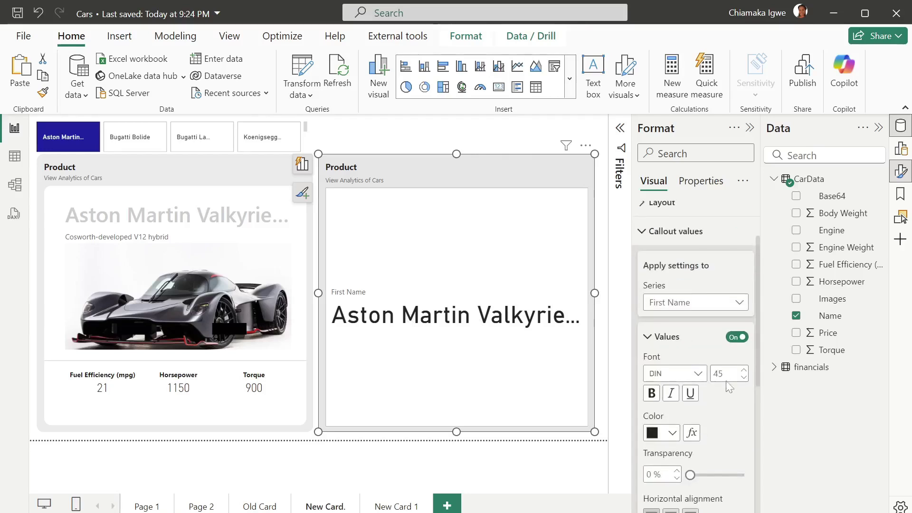
{"action": "type", "text": "3"}
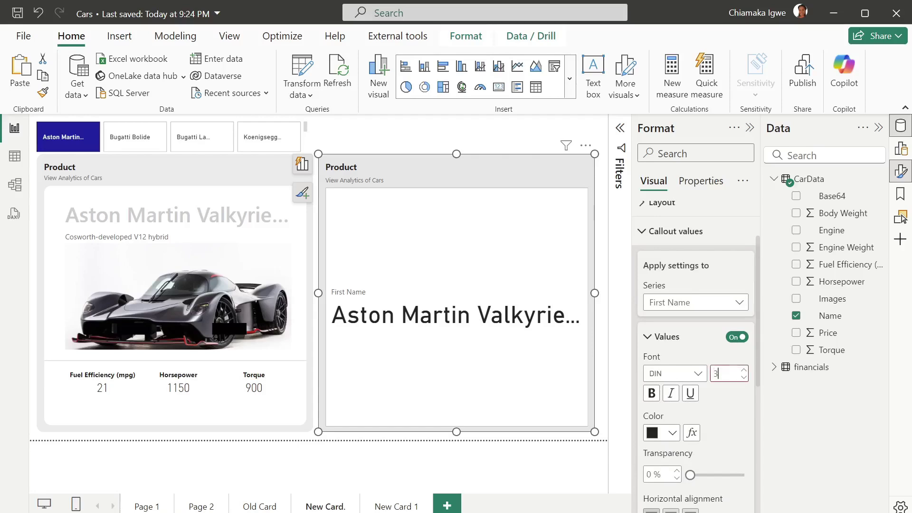
{"action": "key", "text": "Return"}
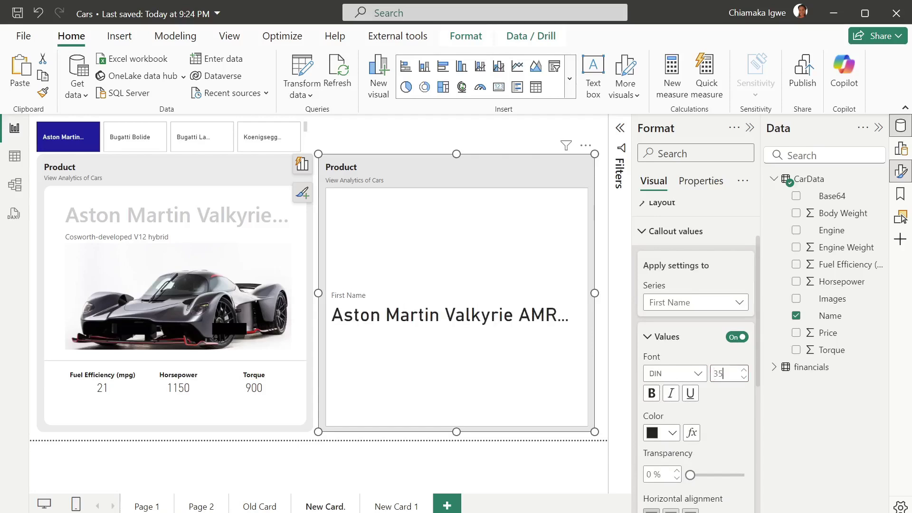
{"action": "left_click", "coordinate": [698, 373]}
{"action": "scroll", "coordinate": [697, 280], "scroll_direction": "down", "scroll_amount": 5}
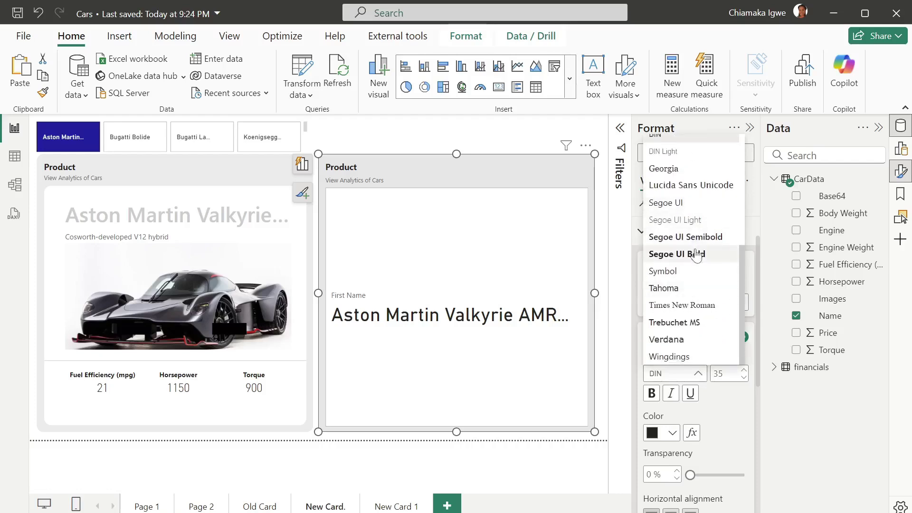
{"action": "left_click", "coordinate": [696, 254]}
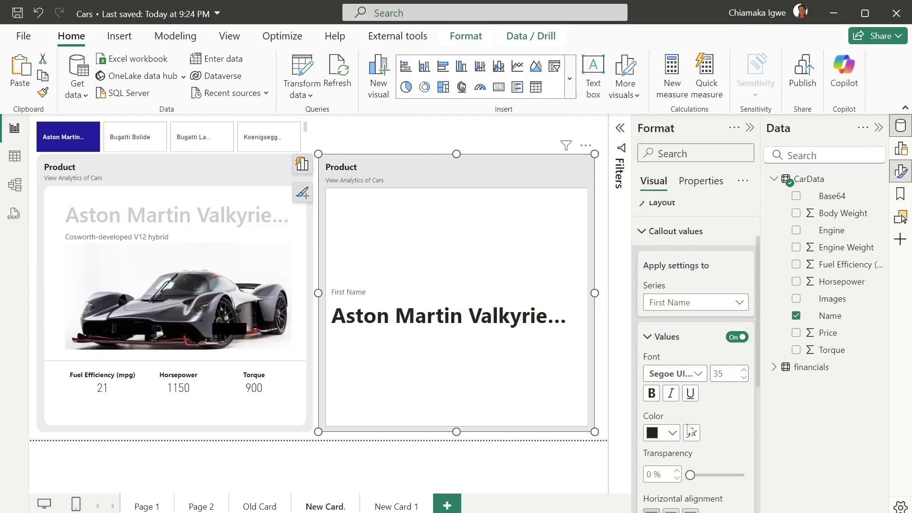
Set the car name callout value's color to gray with 28% transparency.
{"action": "left_click", "coordinate": [672, 433]}
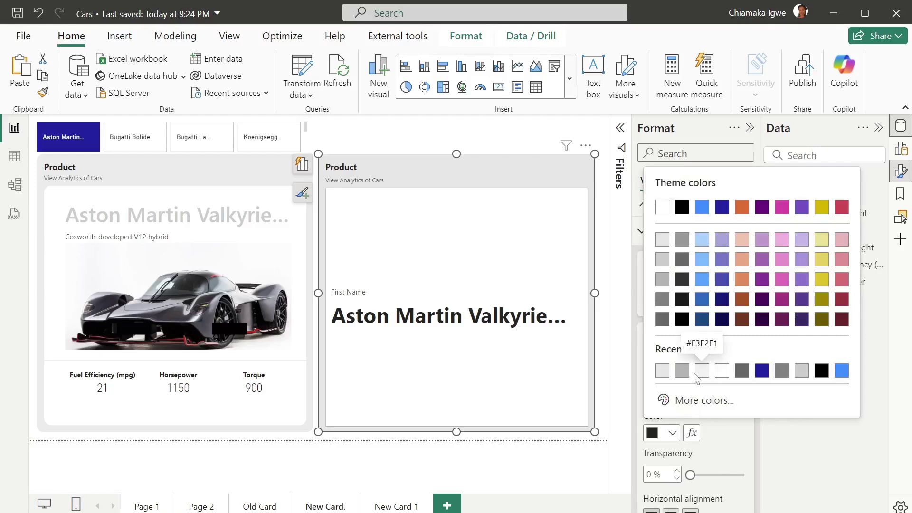
{"action": "left_click", "coordinate": [661, 371]}
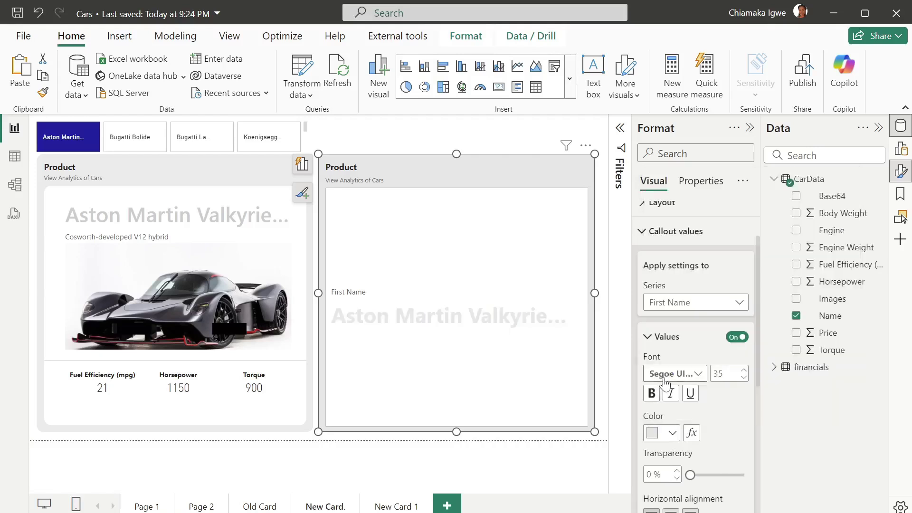
{"action": "left_click", "coordinate": [673, 432]}
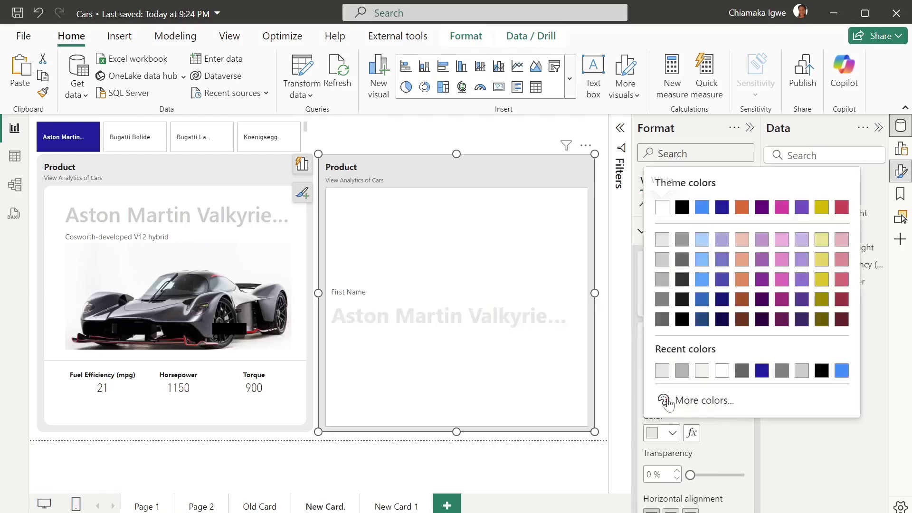
{"action": "left_click", "coordinate": [682, 371]}
{"action": "left_click_drag", "start_coordinate": [689, 474], "coordinate": [707, 472]}
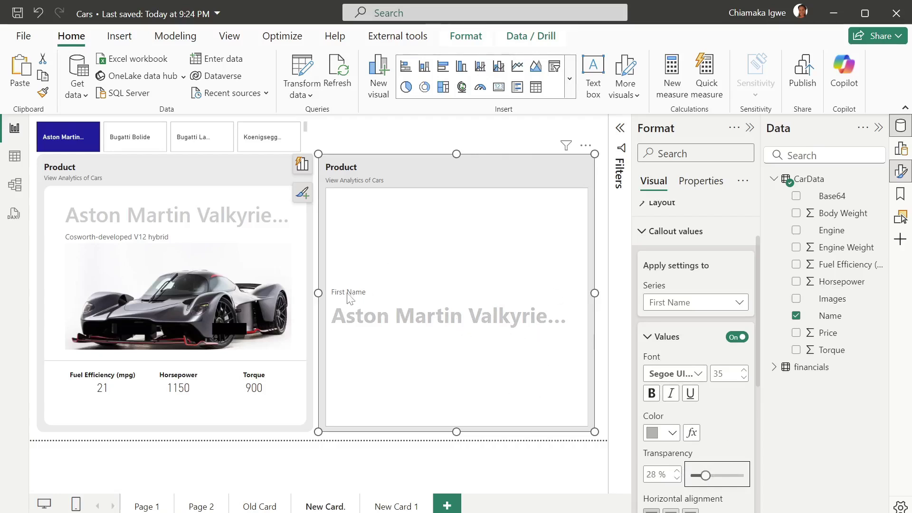
Base the car name callout's label text on the first value of the CarData Engine field.
{"action": "scroll", "coordinate": [691, 354], "scroll_direction": "down", "scroll_amount": 5}
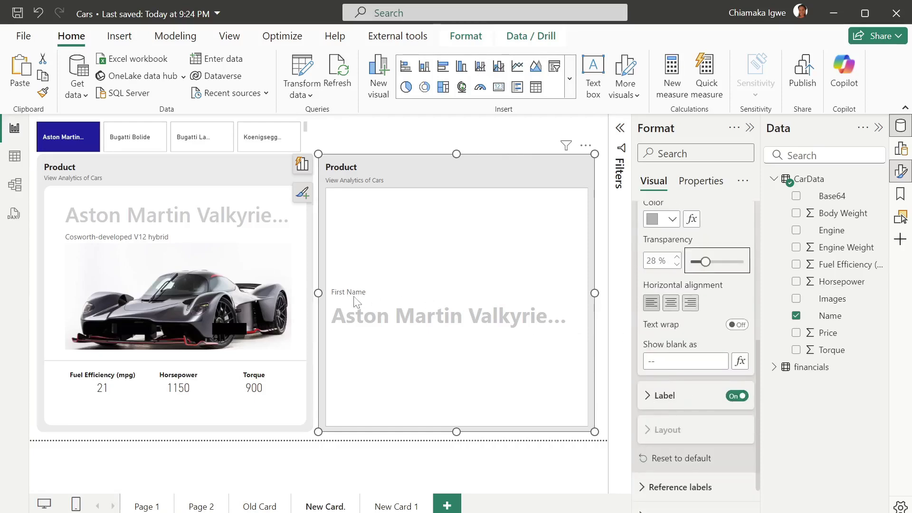
{"action": "left_click", "coordinate": [651, 403]}
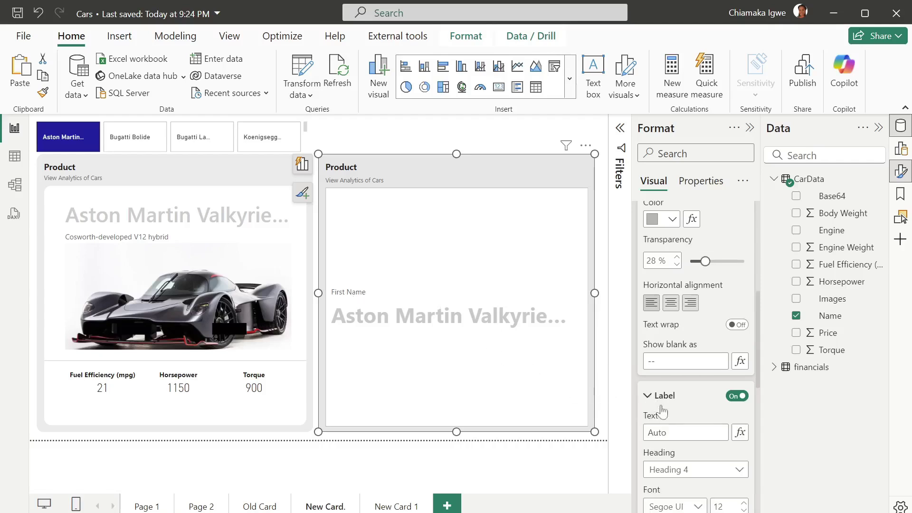
{"action": "scroll", "coordinate": [692, 423], "scroll_direction": "down", "scroll_amount": 3}
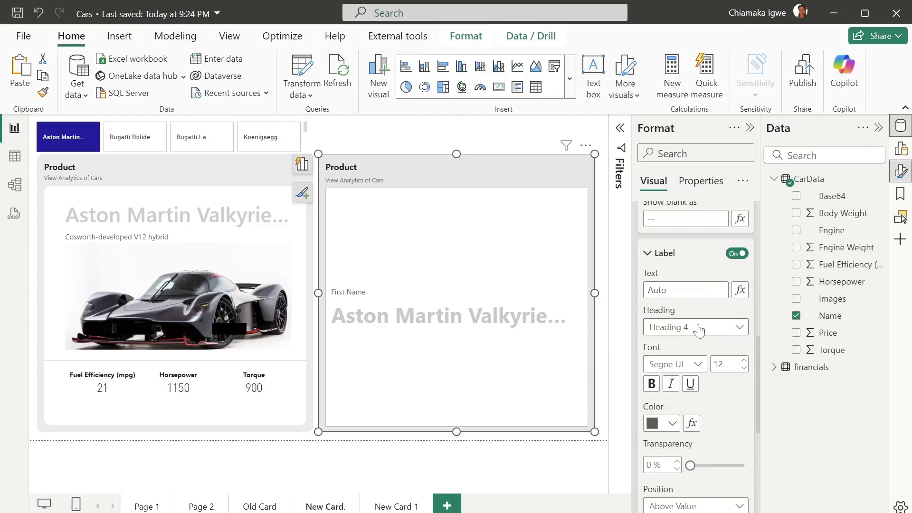
{"action": "left_click", "coordinate": [743, 295]}
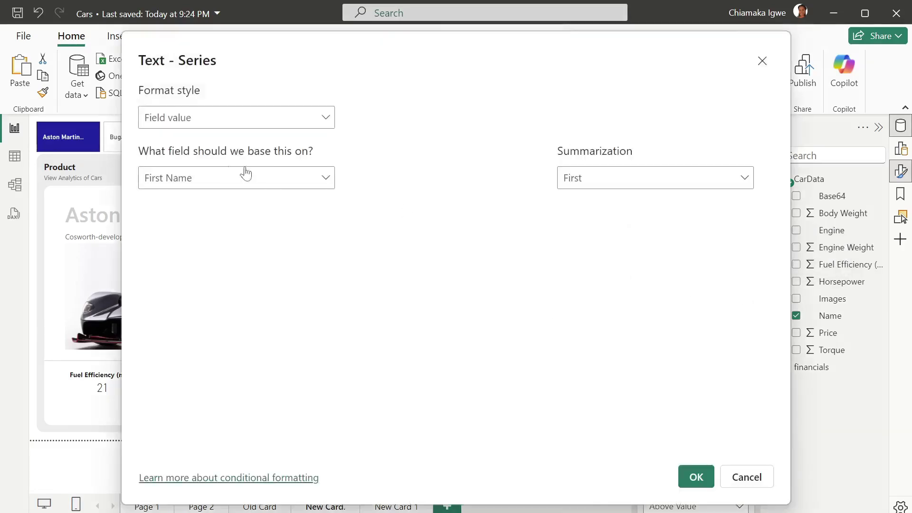
{"action": "left_click", "coordinate": [296, 182]}
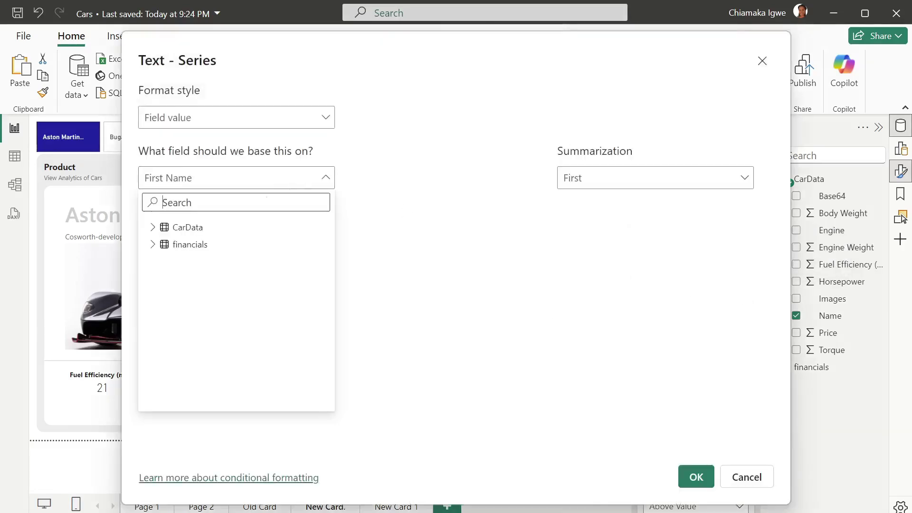
{"action": "left_click", "coordinate": [153, 228]}
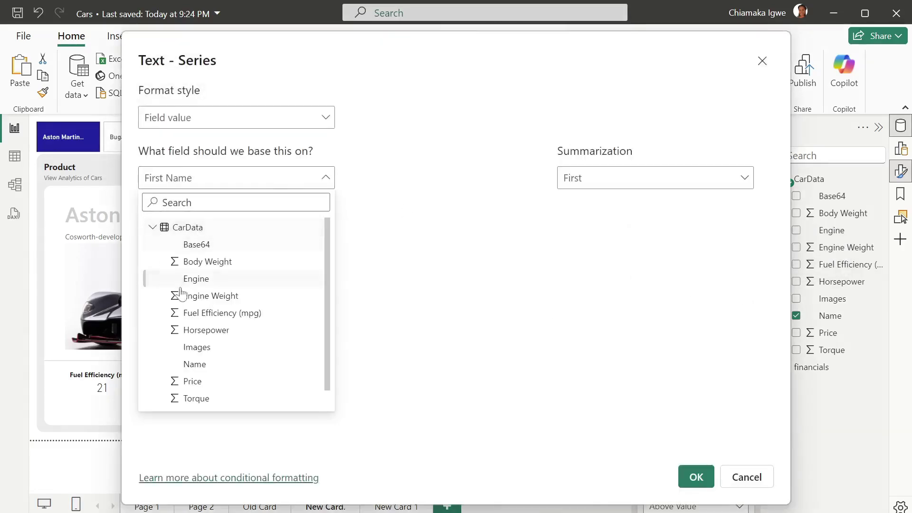
{"action": "left_click", "coordinate": [695, 476]}
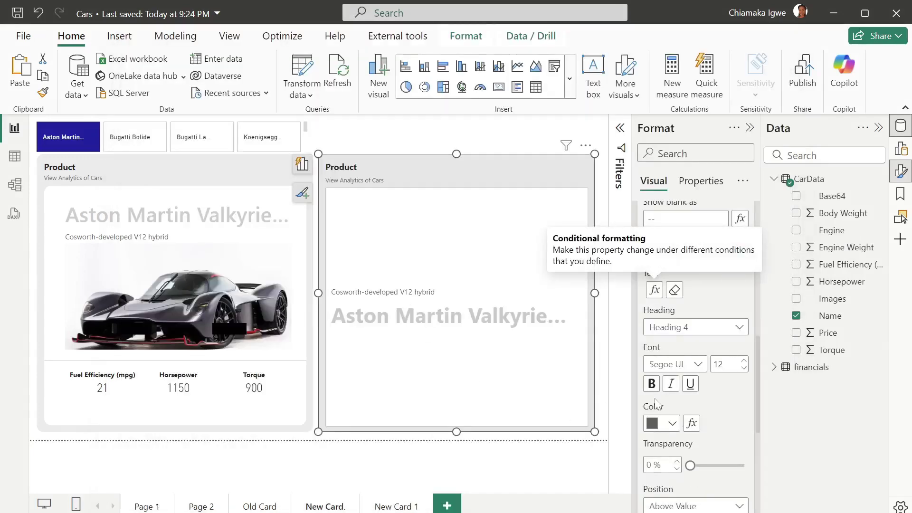
Position the callout label below the car name value.
{"action": "scroll", "coordinate": [691, 425], "scroll_direction": "down", "scroll_amount": 3}
{"action": "left_click", "coordinate": [697, 365]}
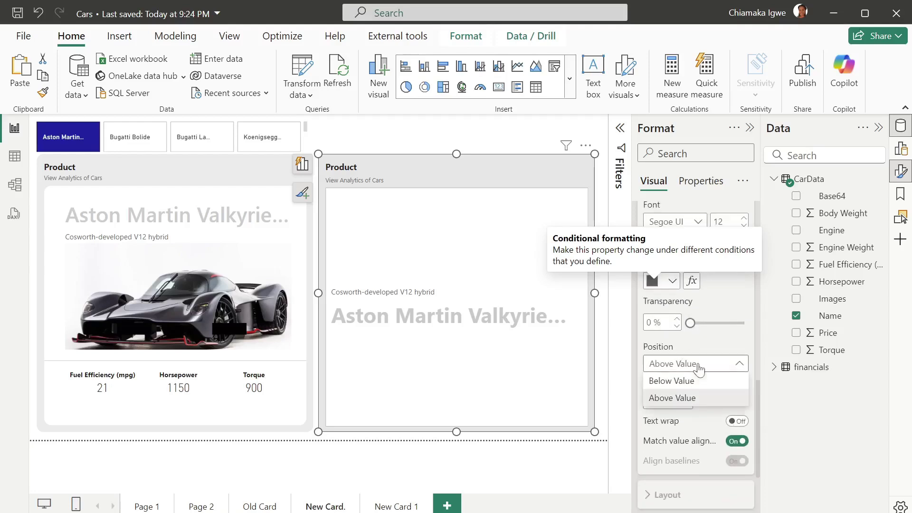
{"action": "left_click", "coordinate": [689, 383]}
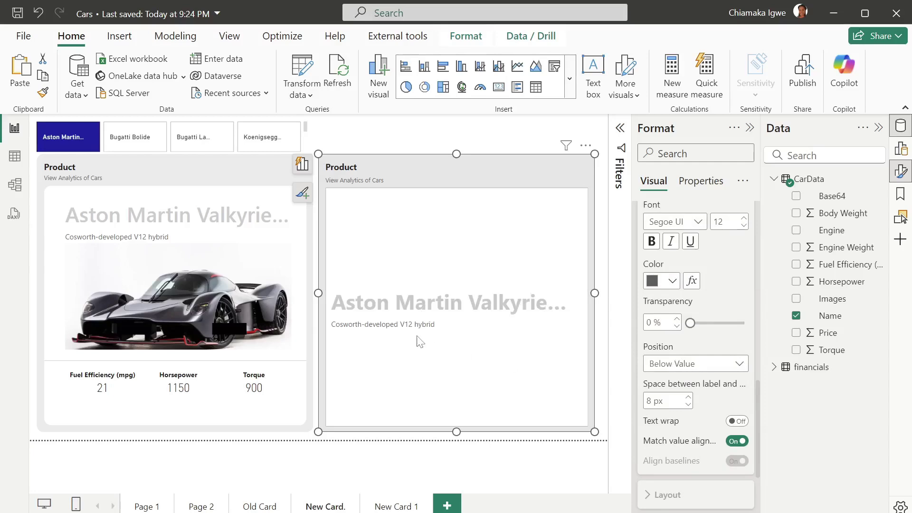
{"action": "scroll", "coordinate": [690, 376], "scroll_direction": "up", "scroll_amount": 8}
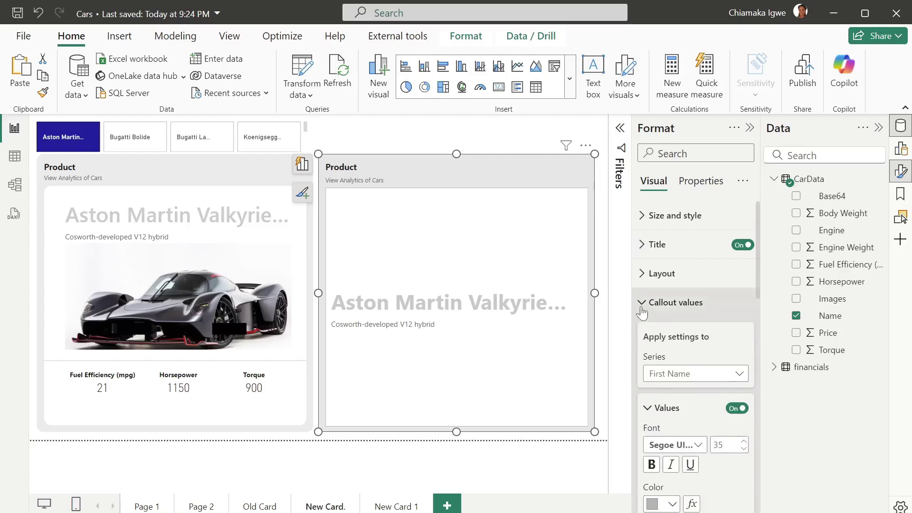
{"action": "left_click", "coordinate": [643, 312]}
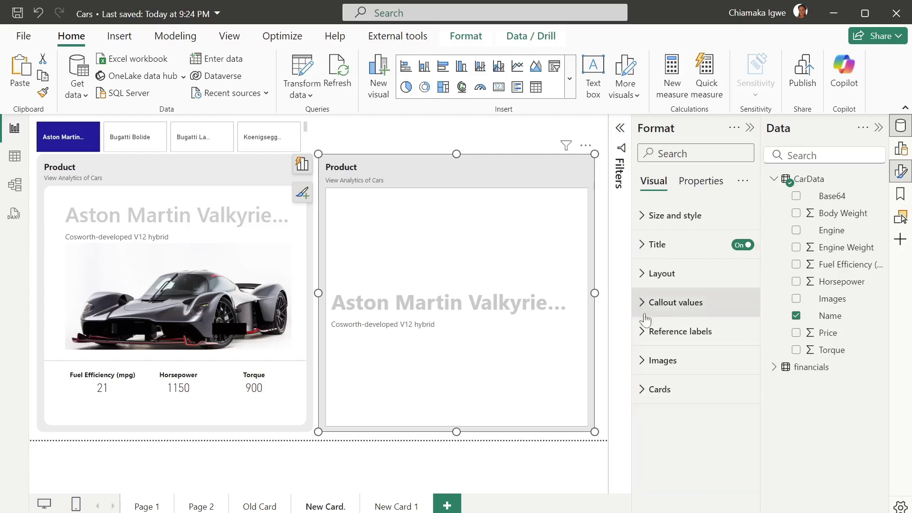
Turn on the image for the First Name series of the new car card and set its image type to Image URL.
{"action": "left_click", "coordinate": [646, 362]}
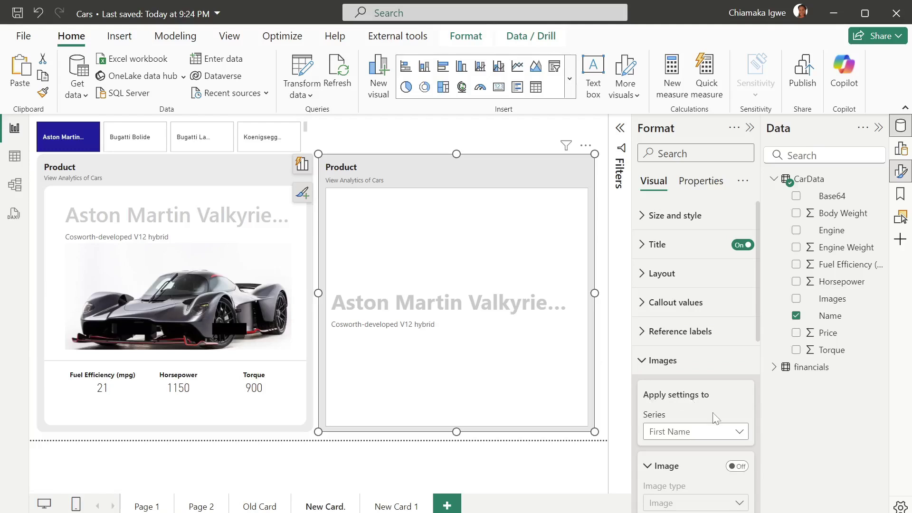
{"action": "scroll", "coordinate": [715, 418], "scroll_direction": "down", "scroll_amount": 2}
{"action": "left_click", "coordinate": [739, 399]}
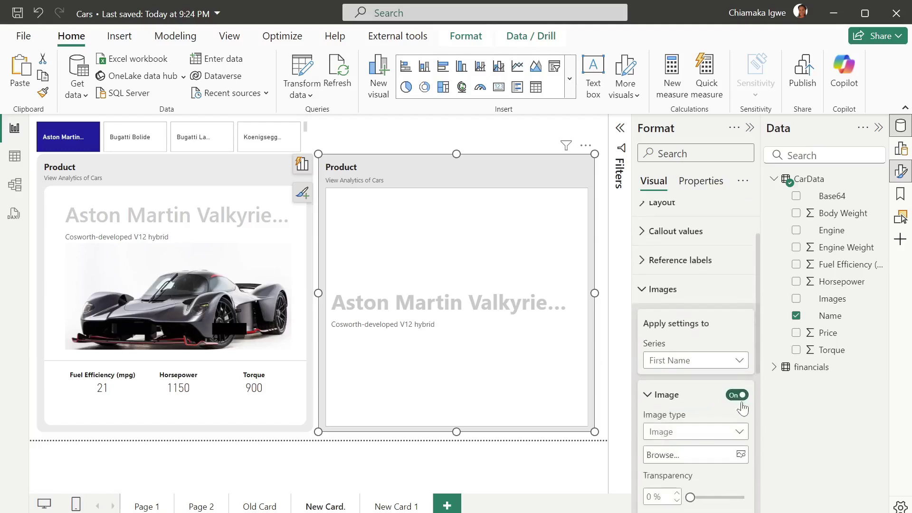
{"action": "scroll", "coordinate": [722, 418], "scroll_direction": "down", "scroll_amount": 2}
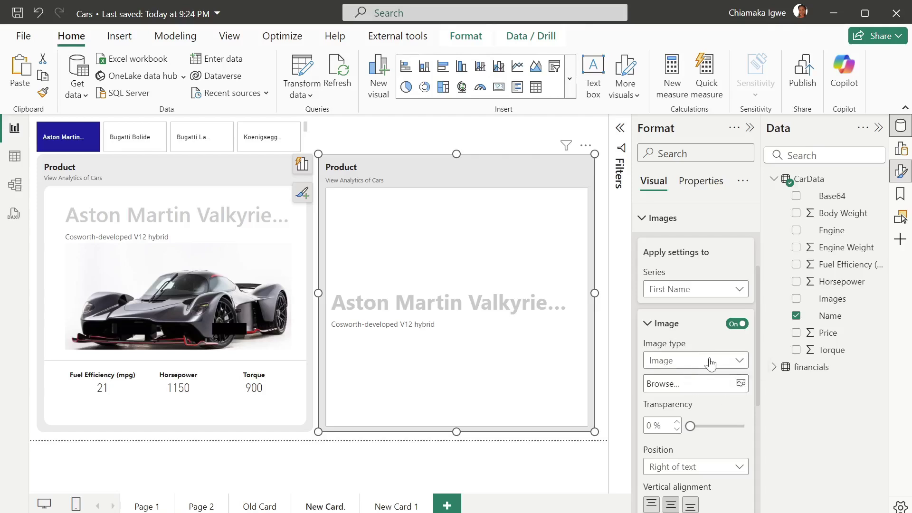
{"action": "left_click", "coordinate": [726, 363]}
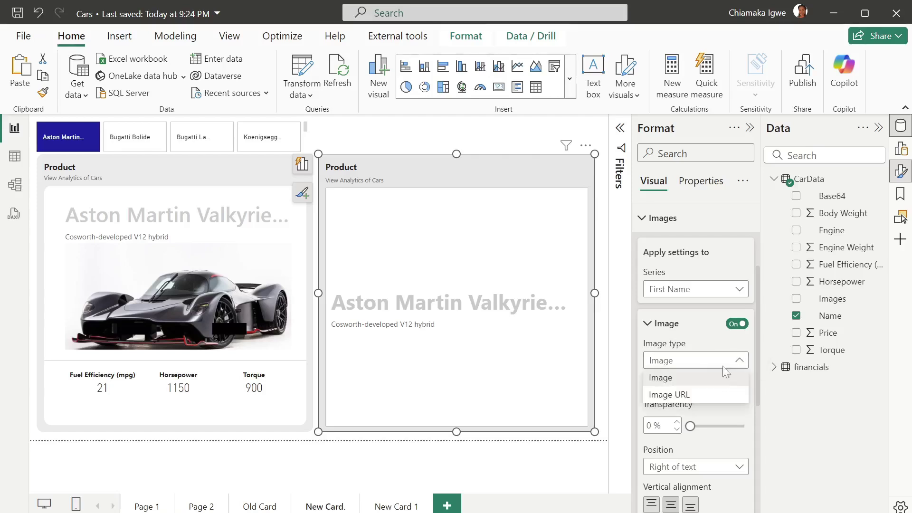
{"action": "left_click", "coordinate": [675, 396]}
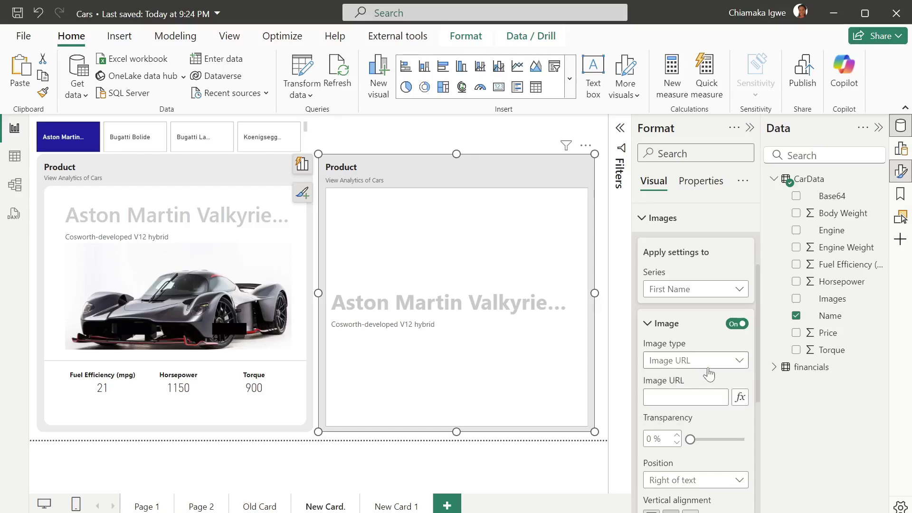
Base the card's image URL on the first value of the CarData Images field.
{"action": "left_click", "coordinate": [740, 398]}
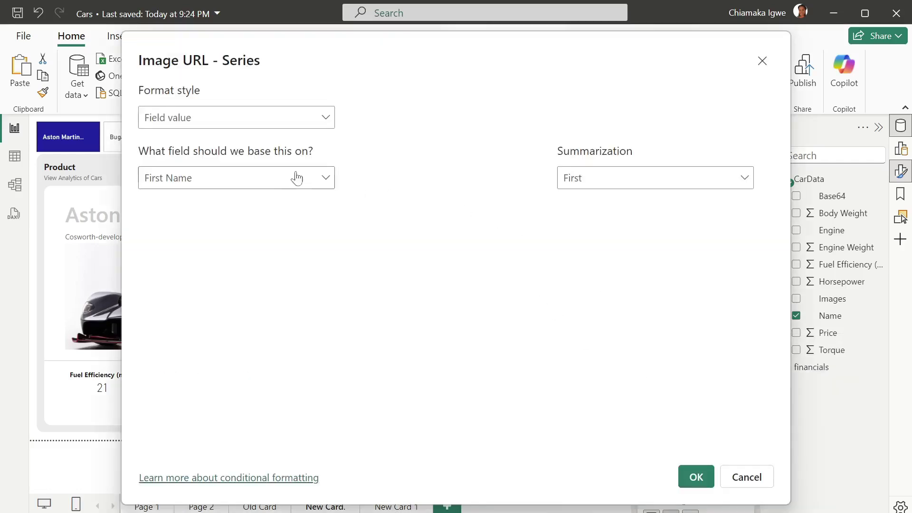
{"action": "left_click", "coordinate": [305, 179]}
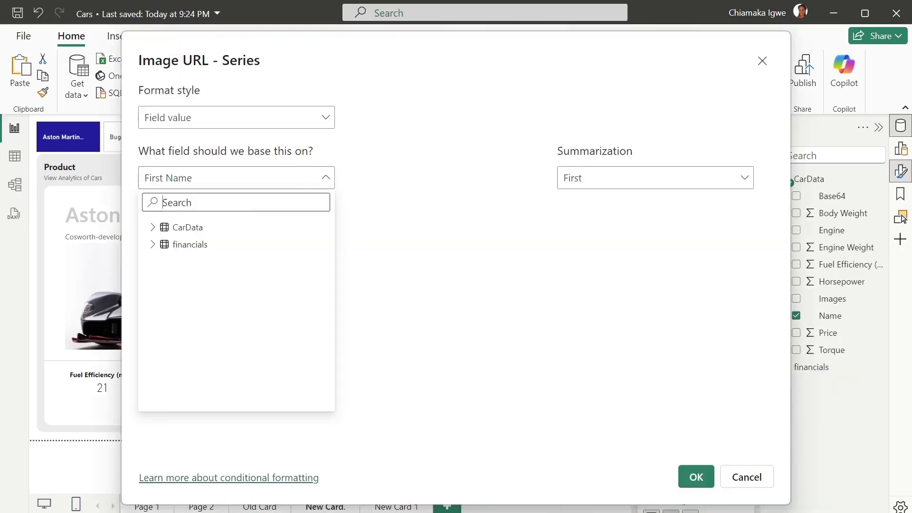
{"action": "left_click", "coordinate": [158, 229]}
{"action": "left_click", "coordinate": [216, 351]}
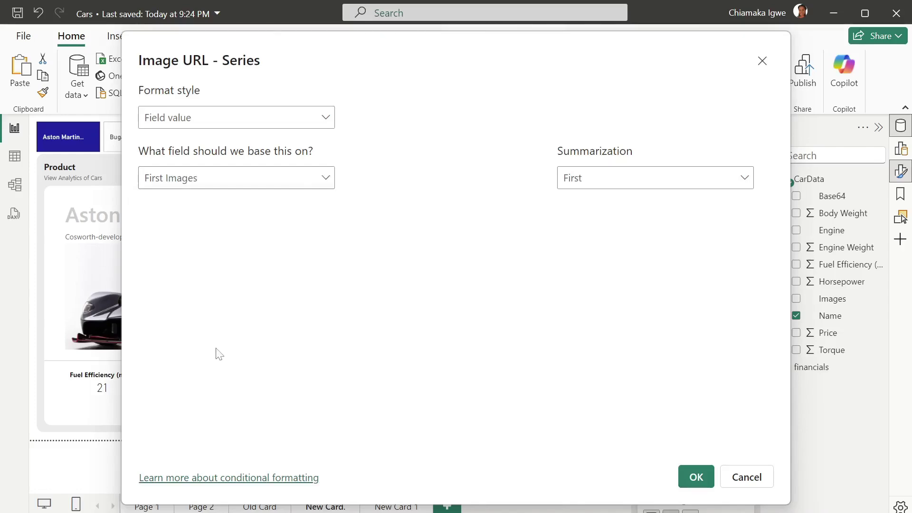
{"action": "left_click", "coordinate": [696, 477]}
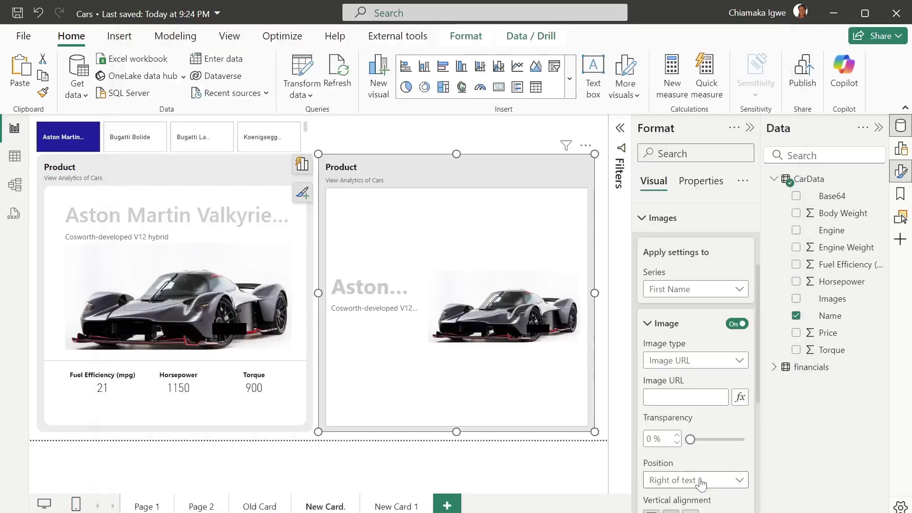
Position the car image below the text on the new card.
{"action": "scroll", "coordinate": [714, 418], "scroll_direction": "down", "scroll_amount": 3}
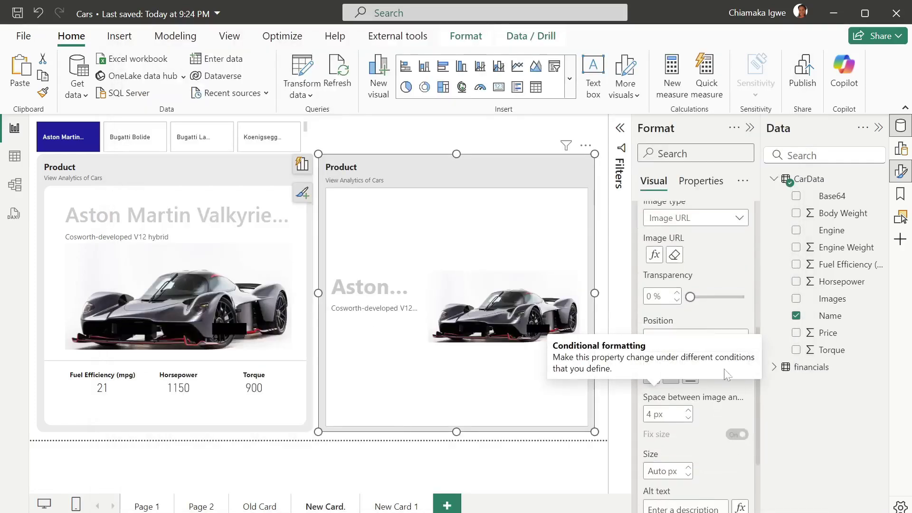
{"action": "scroll", "coordinate": [706, 376], "scroll_direction": "down", "scroll_amount": 2}
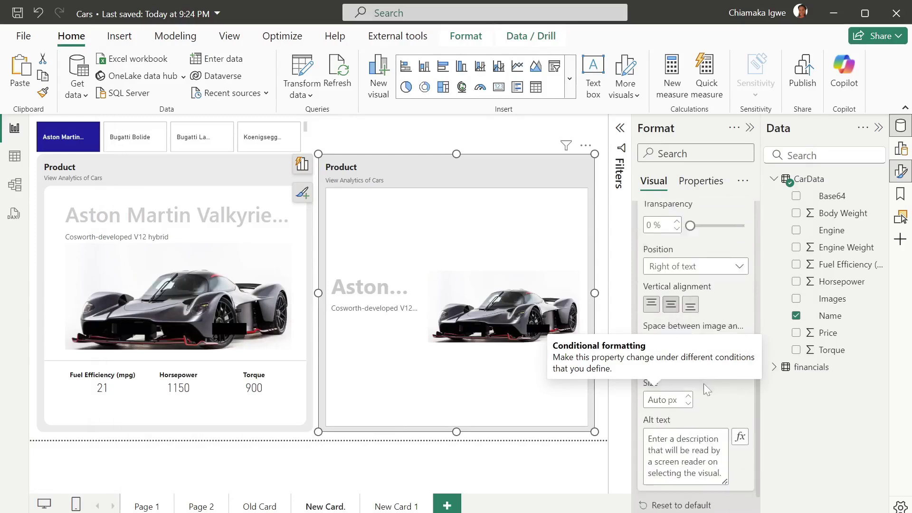
{"action": "left_click", "coordinate": [679, 270]}
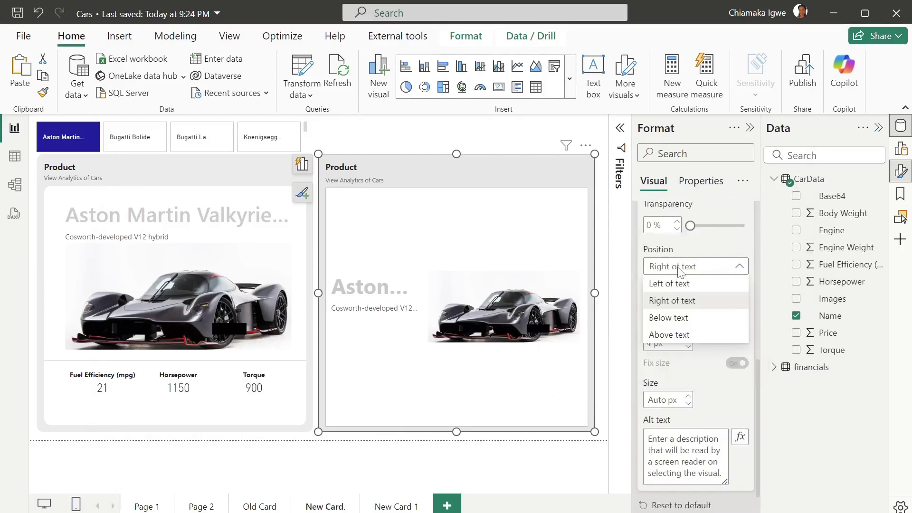
{"action": "left_click", "coordinate": [668, 317]}
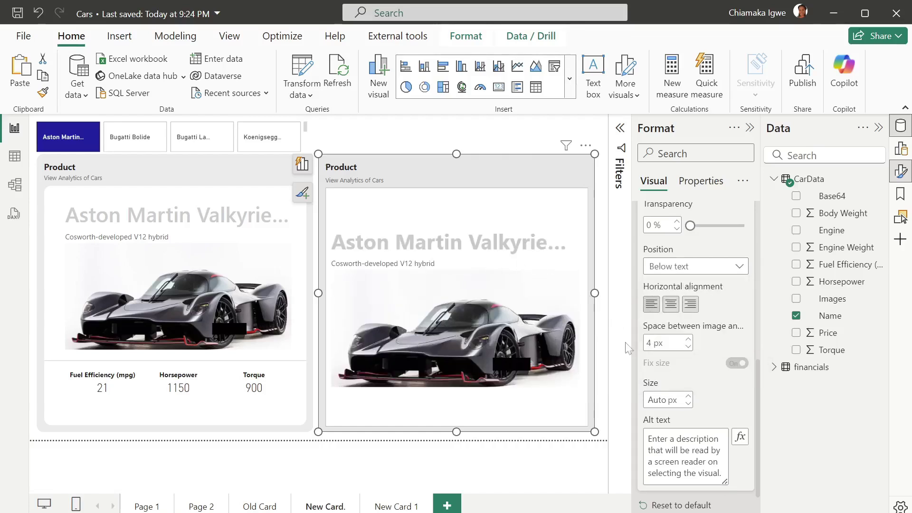
{"action": "scroll", "coordinate": [711, 328], "scroll_direction": "up", "scroll_amount": 3}
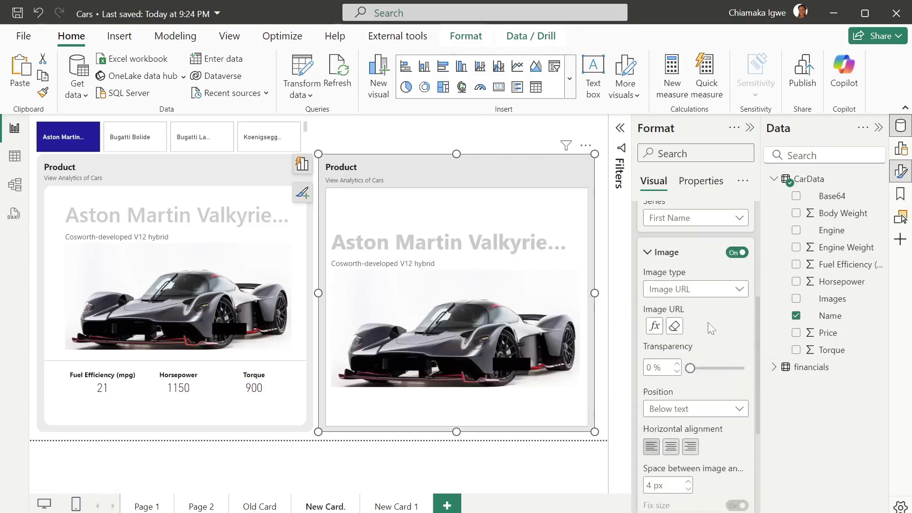
{"action": "left_click", "coordinate": [648, 252]}
{"action": "left_click", "coordinate": [651, 338]}
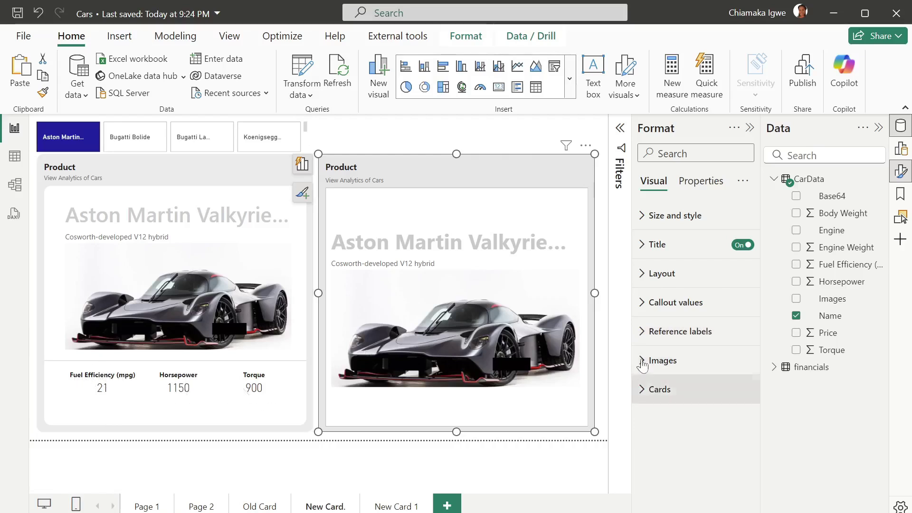
Add Fuel Efficiency (mpg), Horsepower and Torque as reference labels for the First Name series of the new car card.
{"action": "left_click", "coordinate": [646, 332]}
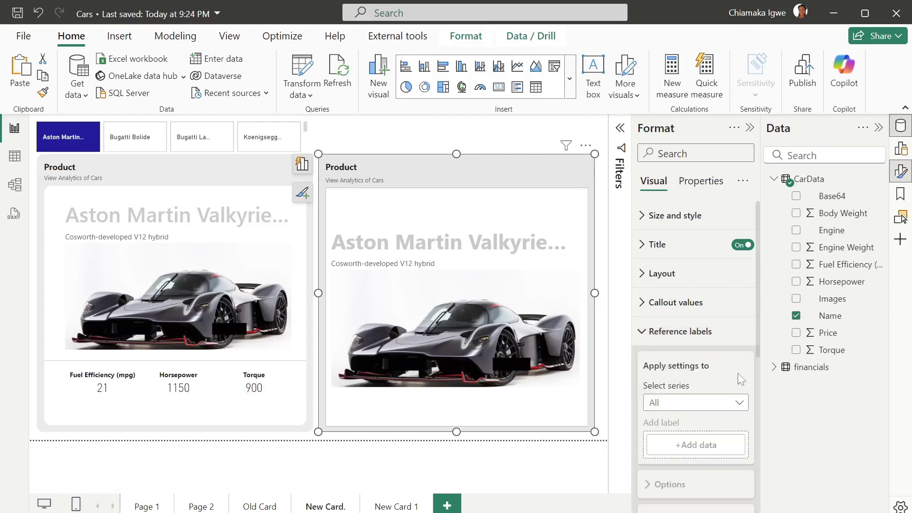
{"action": "scroll", "coordinate": [737, 373], "scroll_direction": "down", "scroll_amount": 3}
{"action": "left_click", "coordinate": [716, 338]}
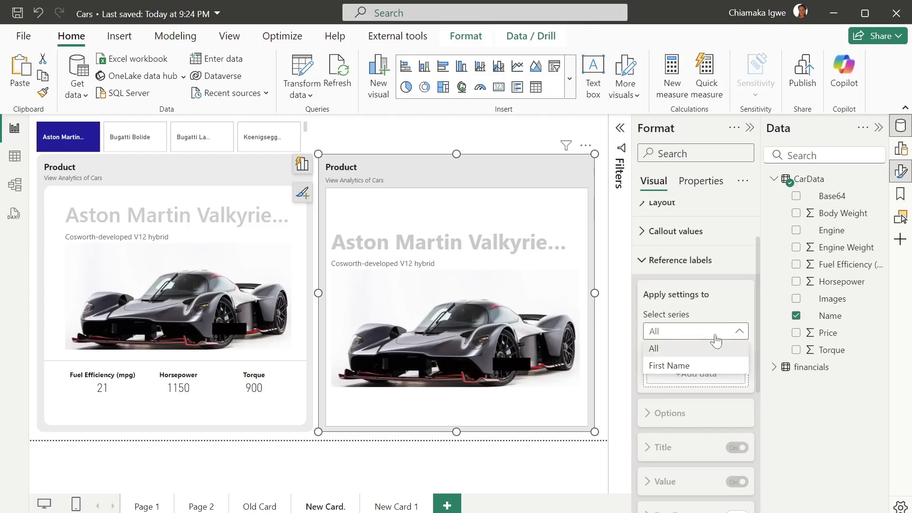
{"action": "left_click", "coordinate": [670, 365]}
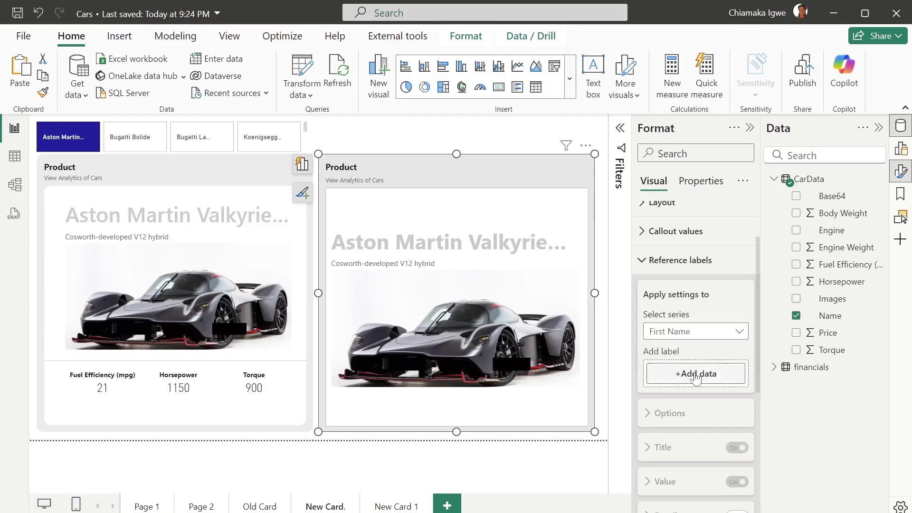
{"action": "left_click_drag", "start_coordinate": [832, 262], "coordinate": [688, 383]}
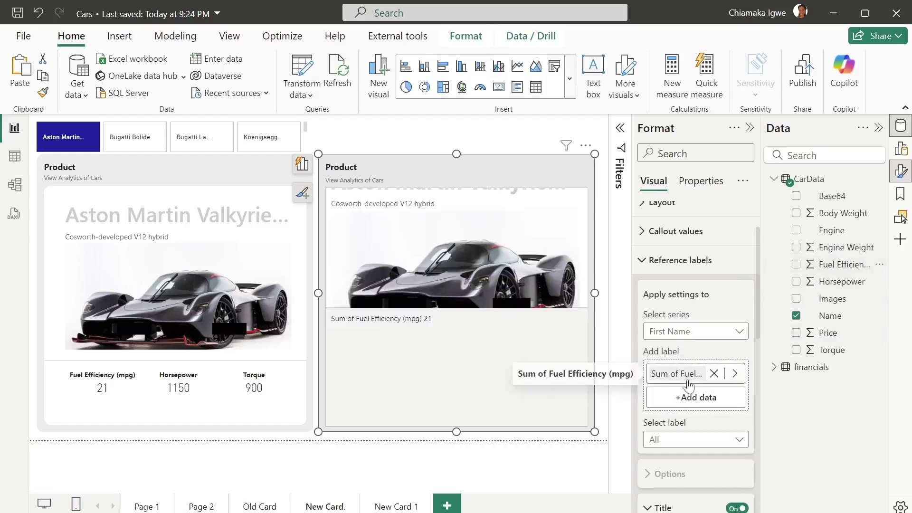
{"action": "left_click_drag", "start_coordinate": [829, 282], "coordinate": [701, 398]}
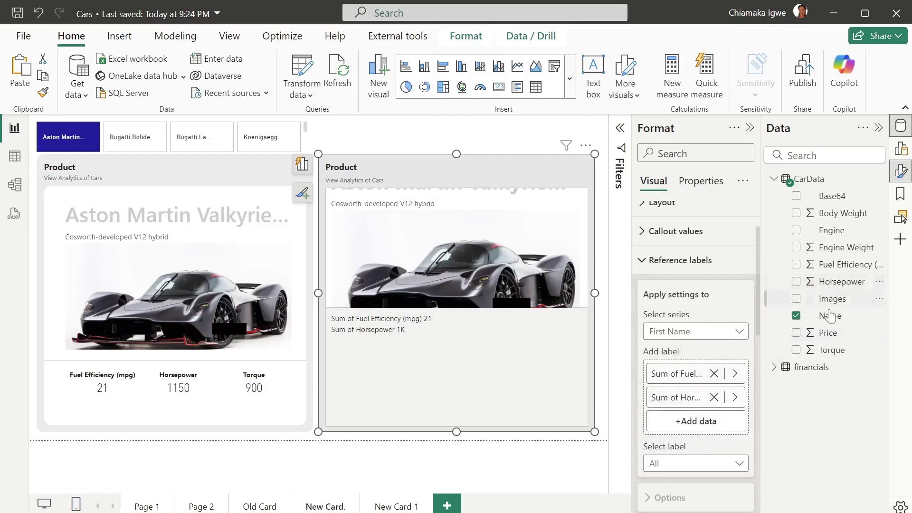
{"action": "left_click_drag", "start_coordinate": [817, 354], "coordinate": [704, 424]}
Give the Sum of Fuel Efficiency (mpg) reference label the custom title "Fuel Efficiency (mpg)" in a bold Segoe UI font.
{"action": "scroll", "coordinate": [698, 421], "scroll_direction": "down", "scroll_amount": 3}
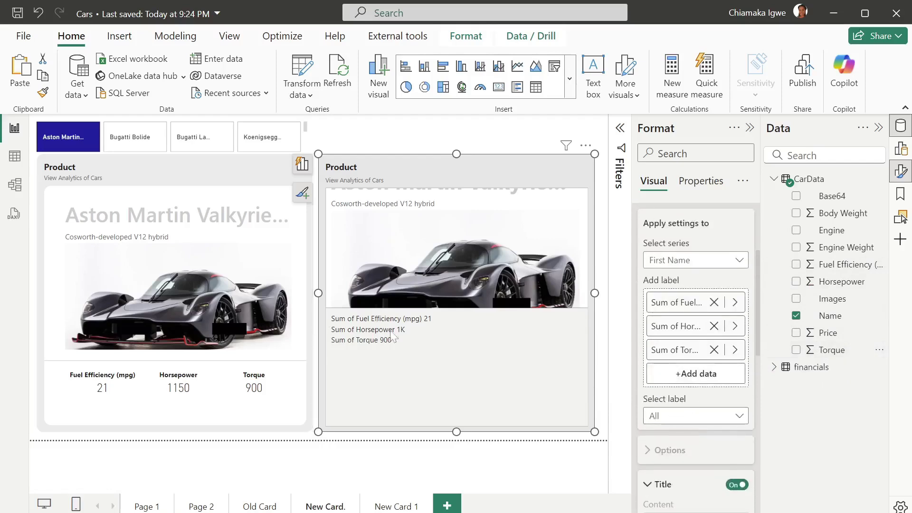
{"action": "left_click", "coordinate": [701, 423]}
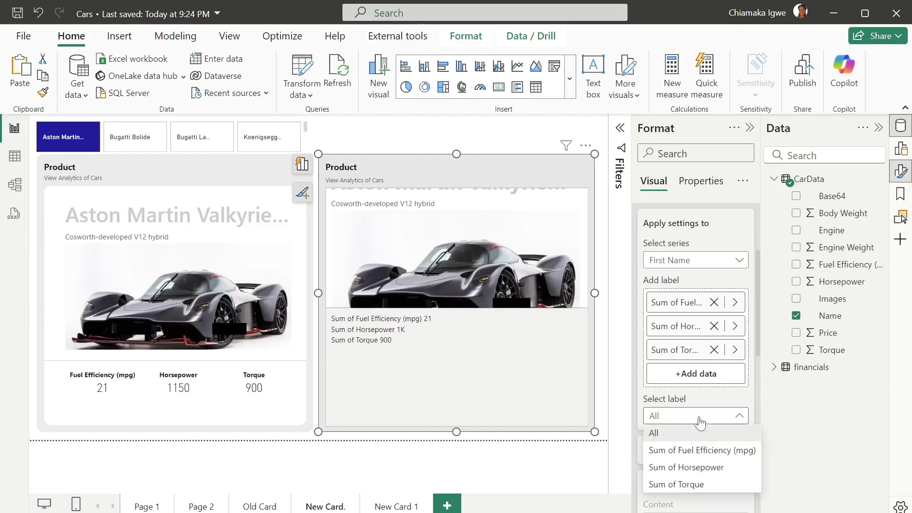
{"action": "left_click", "coordinate": [693, 449]}
{"action": "scroll", "coordinate": [693, 446], "scroll_direction": "down", "scroll_amount": 2}
{"action": "scroll", "coordinate": [692, 415], "scroll_direction": "down", "scroll_amount": 5}
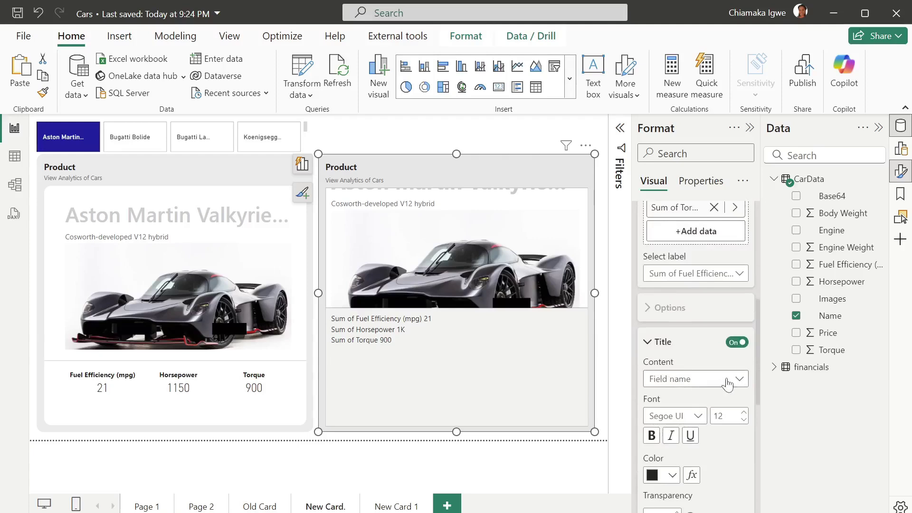
{"action": "scroll", "coordinate": [726, 375], "scroll_direction": "down", "scroll_amount": 6}
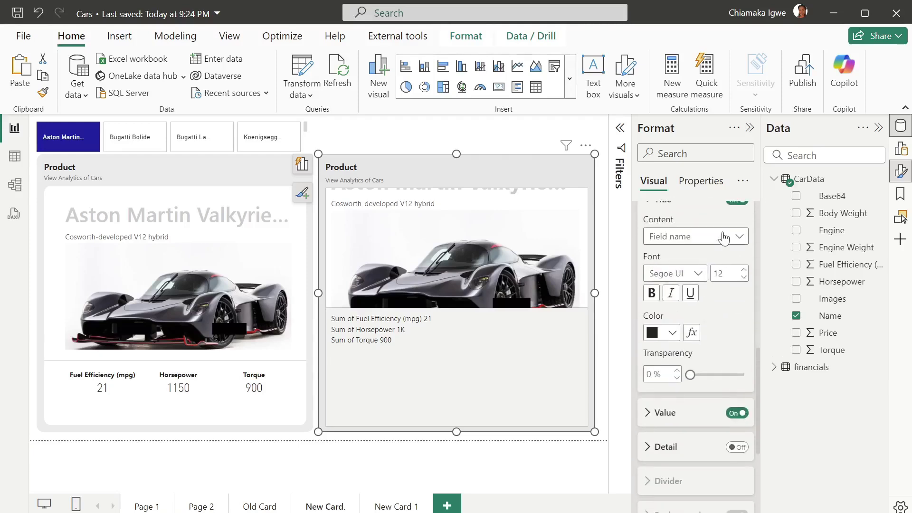
{"action": "left_click", "coordinate": [692, 236]}
{"action": "left_click", "coordinate": [690, 255]}
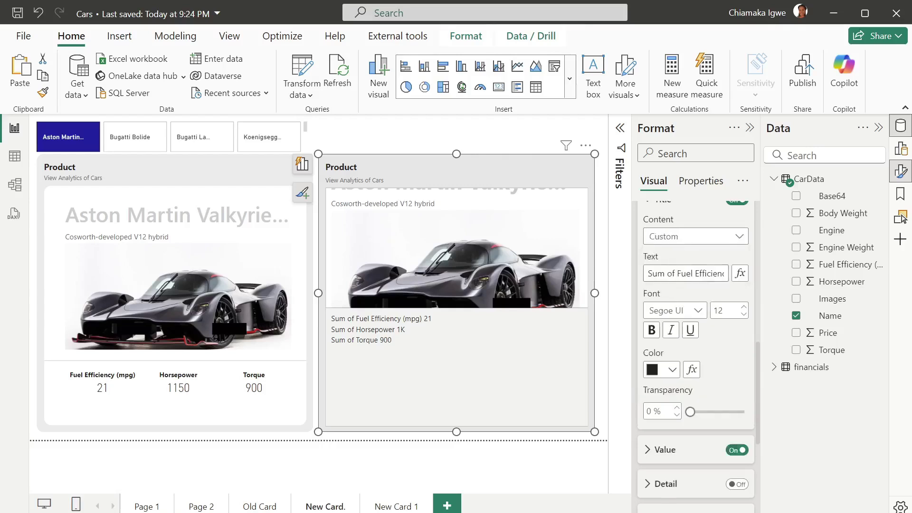
{"action": "left_click_drag", "start_coordinate": [678, 274], "coordinate": [626, 286]}
{"action": "key", "text": "BackSpace"}
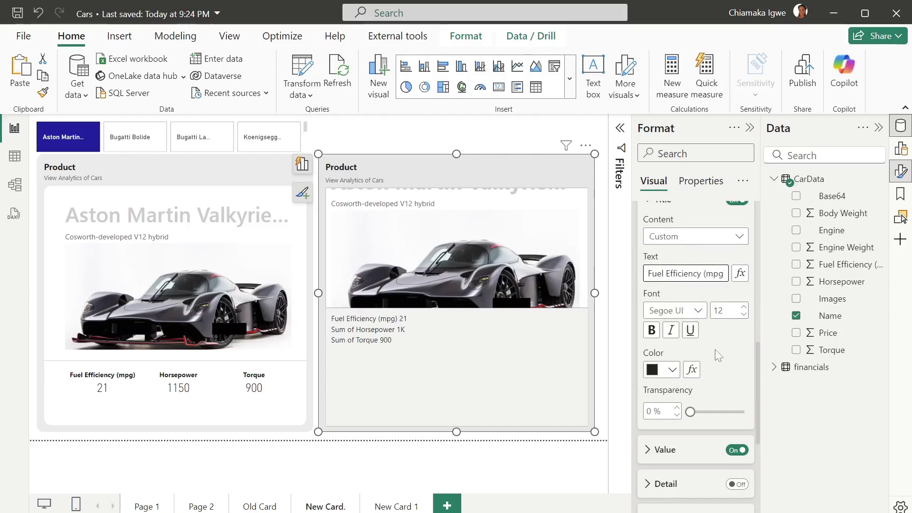
{"action": "left_click", "coordinate": [698, 311]}
{"action": "left_click", "coordinate": [694, 239]}
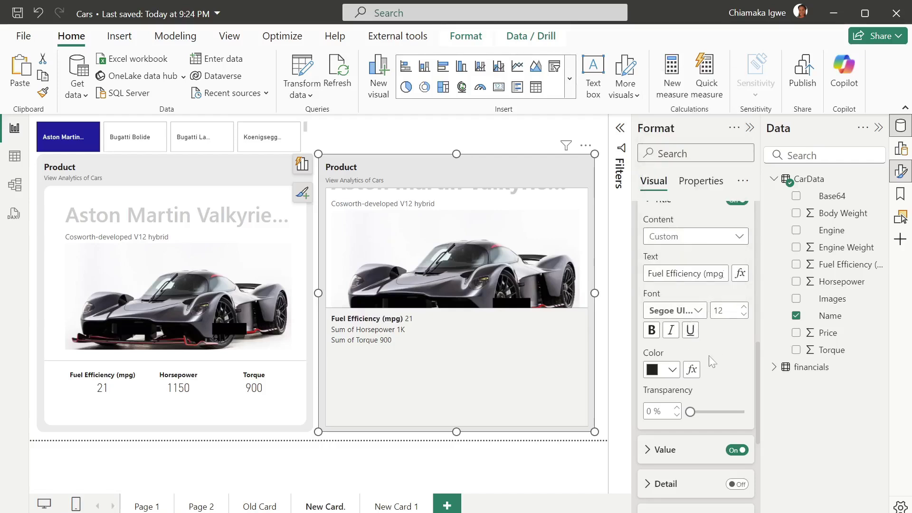
Set the Fuel Efficiency reference label's value size to 22 and choose its display units.
{"action": "scroll", "coordinate": [674, 451], "scroll_direction": "down", "scroll_amount": 3}
{"action": "left_click", "coordinate": [650, 382]}
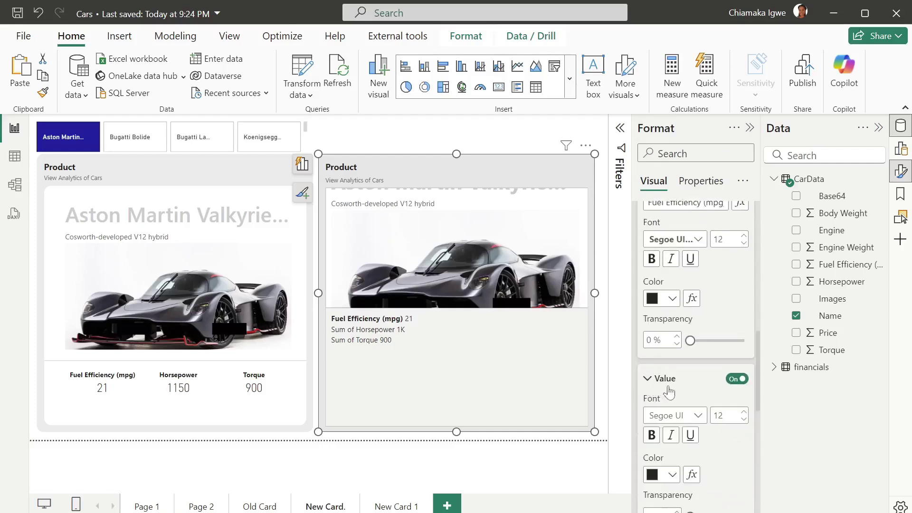
{"action": "scroll", "coordinate": [722, 365], "scroll_direction": "down", "scroll_amount": 5}
{"action": "left_click", "coordinate": [720, 276]}
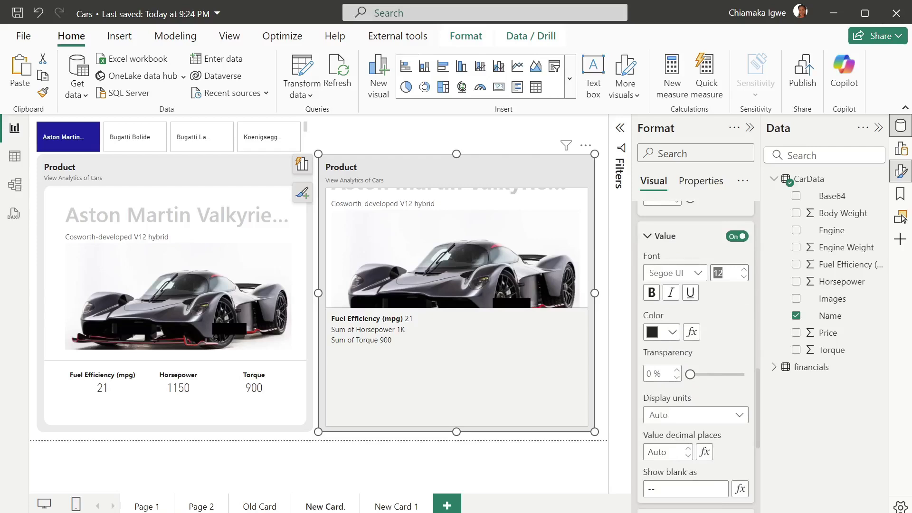
{"action": "type", "text": "22"}
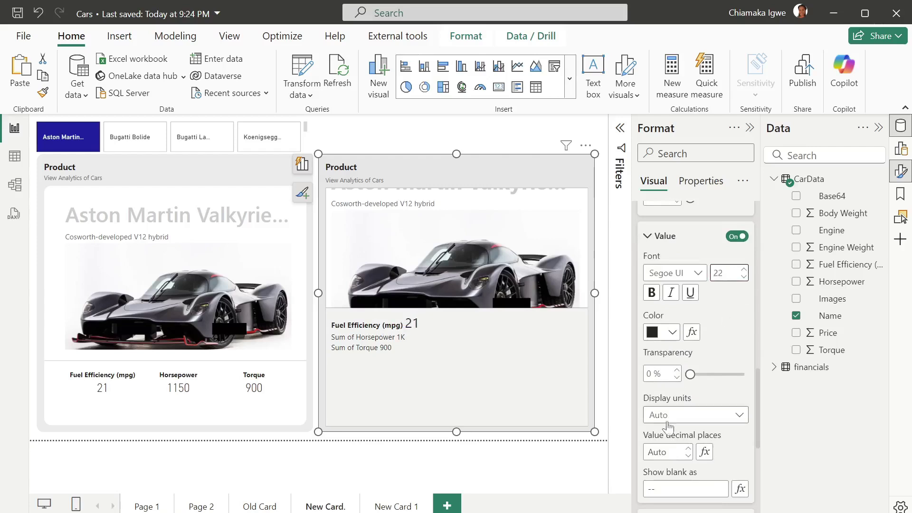
{"action": "left_click", "coordinate": [671, 417]}
{"action": "left_click", "coordinate": [684, 316]}
Give the Horsepower reference label the custom bold title "Horsepower" and show its unabbreviated value at the Fuel Efficiency value's size.
{"action": "scroll", "coordinate": [711, 348], "scroll_direction": "up", "scroll_amount": 6}
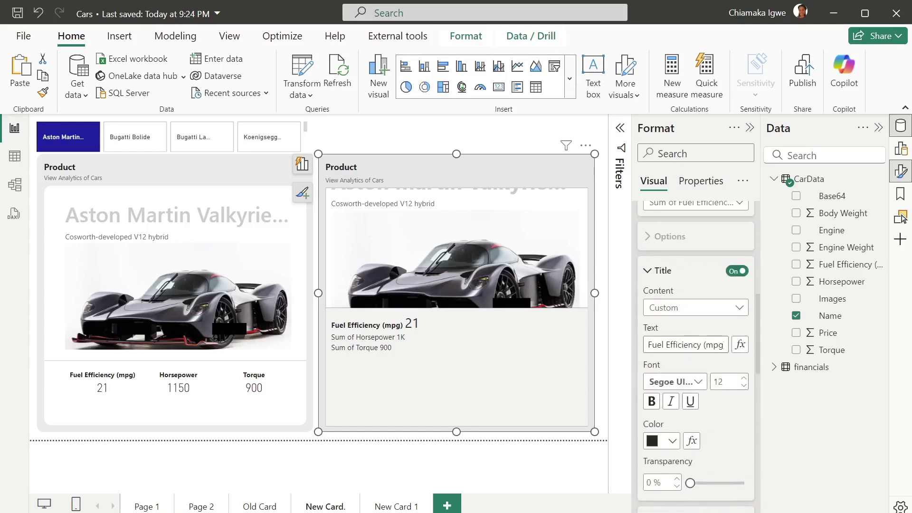
{"action": "scroll", "coordinate": [704, 304], "scroll_direction": "up", "scroll_amount": 2}
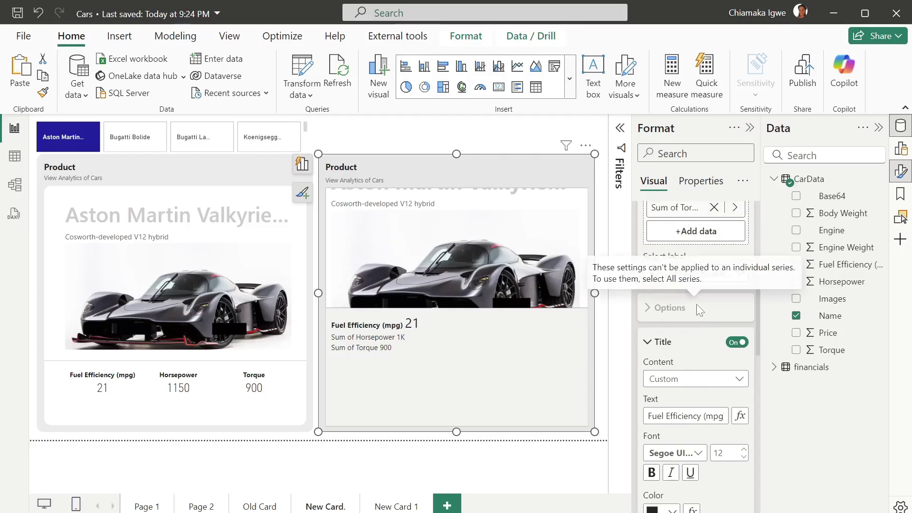
{"action": "scroll", "coordinate": [757, 224], "scroll_direction": "up", "scroll_amount": 2}
{"action": "scroll", "coordinate": [674, 364], "scroll_direction": "down", "scroll_amount": 5}
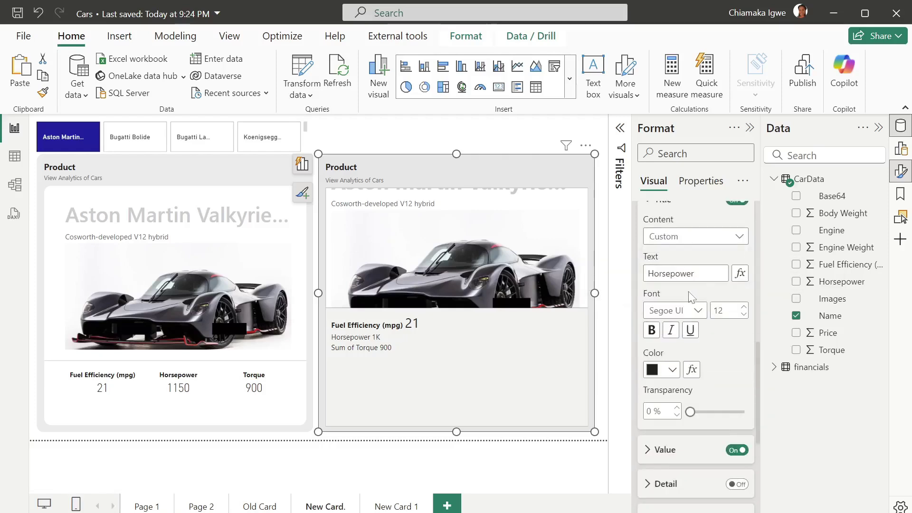
{"action": "scroll", "coordinate": [674, 364], "scroll_direction": "down", "scroll_amount": 2}
{"action": "left_click", "coordinate": [665, 307]}
{"action": "left_click", "coordinate": [665, 484]}
{"action": "left_click", "coordinate": [660, 383]}
Give the Torque reference label the custom bold title "Torque" and set its value size to 22.
{"action": "scroll", "coordinate": [694, 332], "scroll_direction": "up", "scroll_amount": 5}
{"action": "left_click", "coordinate": [684, 272]}
{"action": "left_click", "coordinate": [665, 342]}
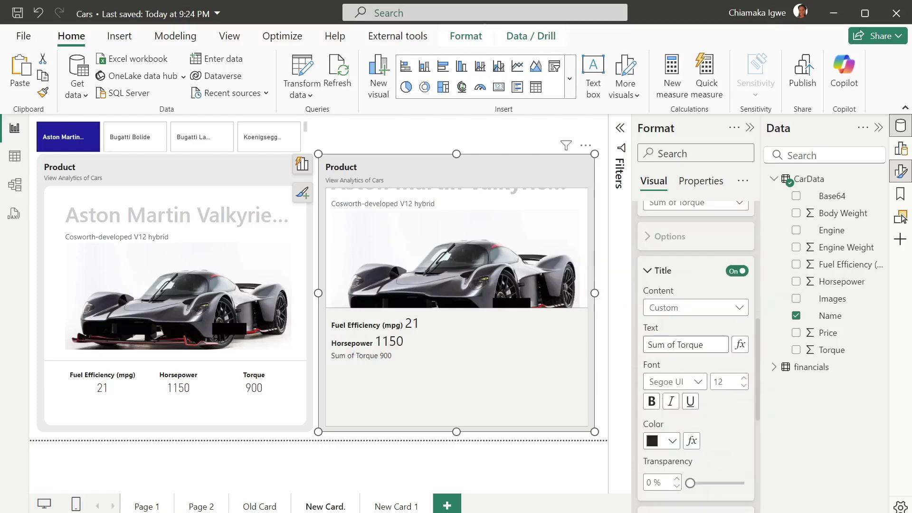
{"action": "type", "text": "Torque"}
{"action": "left_click", "coordinate": [675, 239]}
{"action": "left_click", "coordinate": [679, 397]}
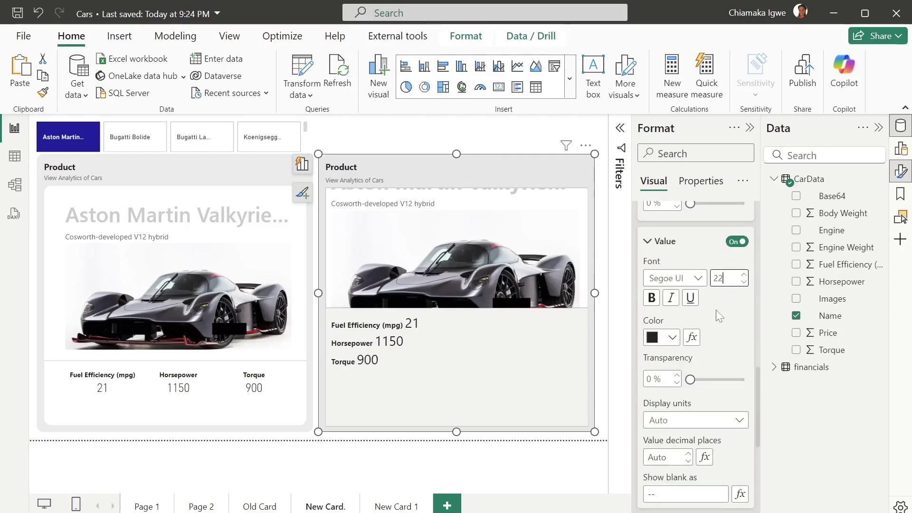
Switch the reference label settings of the new car card to all series.
{"action": "scroll", "coordinate": [719, 310], "scroll_direction": "up", "scroll_amount": 6}
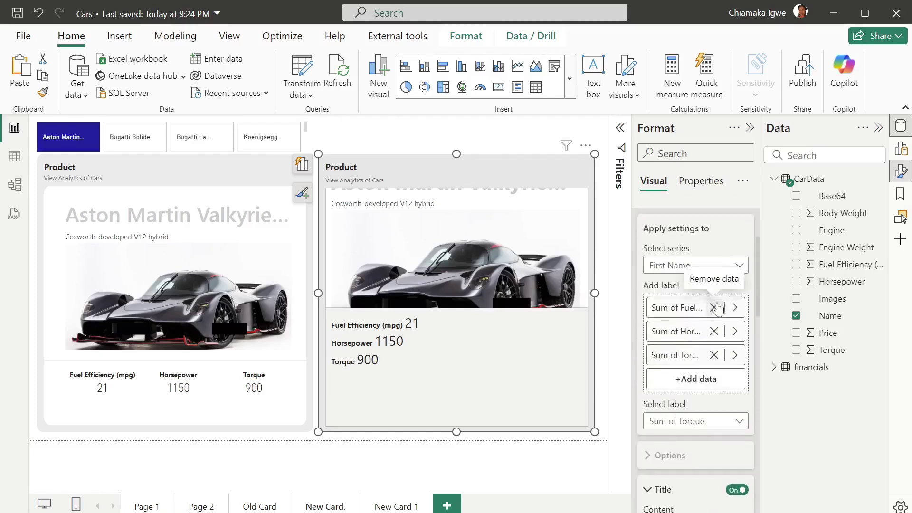
{"action": "left_click", "coordinate": [690, 341]}
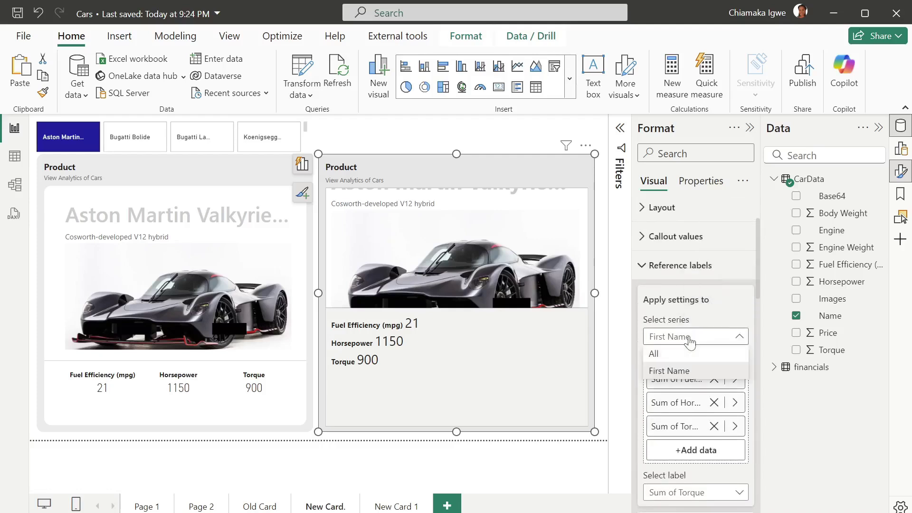
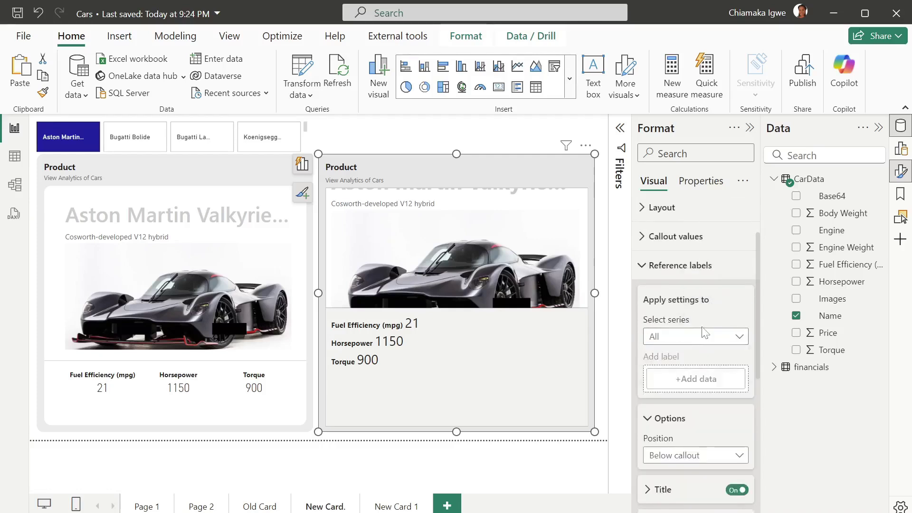
{"action": "left_click", "coordinate": [647, 266]}
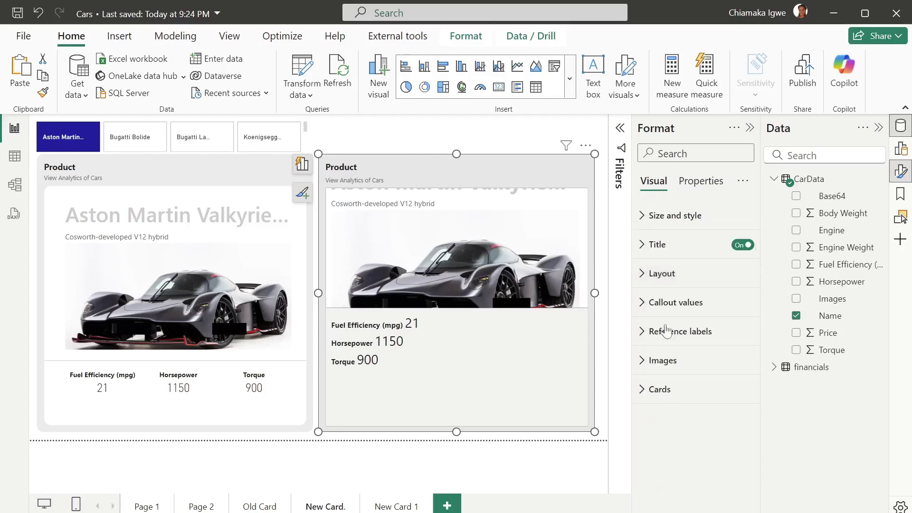
Look through the new car card's callout value settings for the layout options.
{"action": "left_click", "coordinate": [643, 303]}
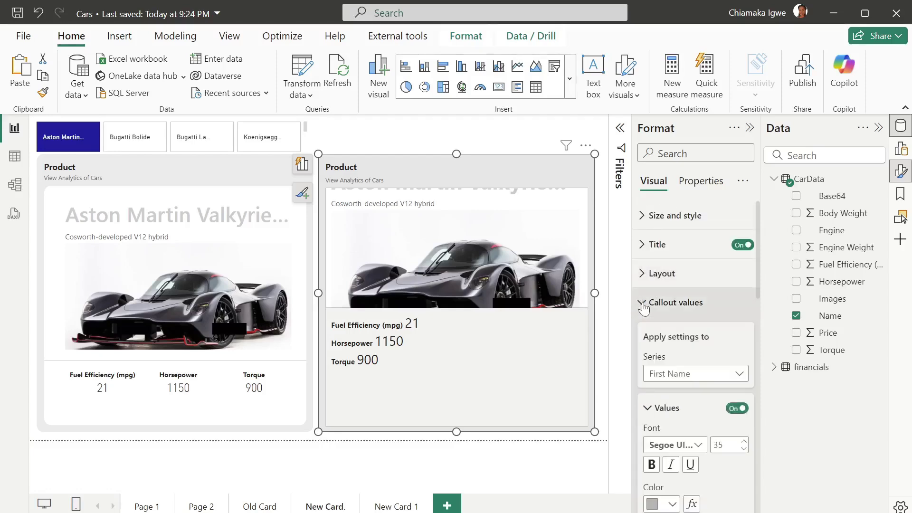
{"action": "scroll", "coordinate": [665, 328], "scroll_direction": "down", "scroll_amount": 7}
{"action": "scroll", "coordinate": [677, 338], "scroll_direction": "down", "scroll_amount": 6}
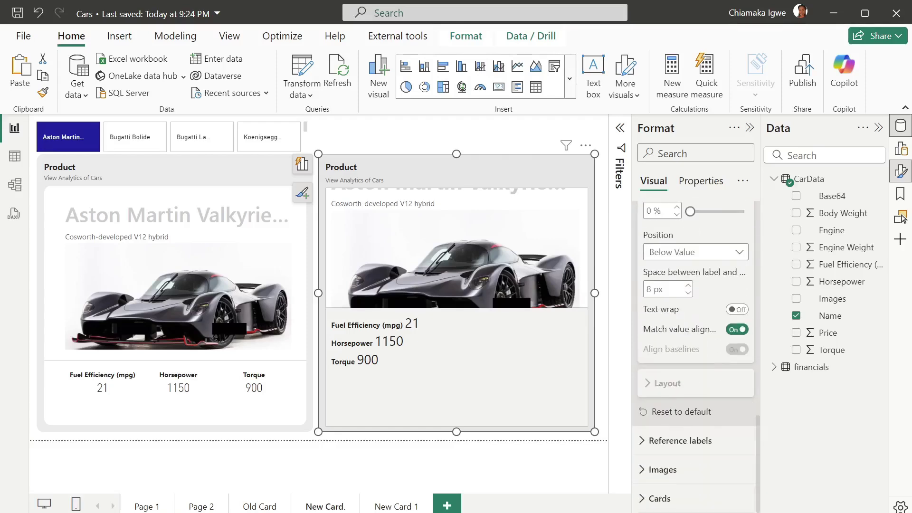
{"action": "scroll", "coordinate": [681, 354], "scroll_direction": "up", "scroll_amount": 8}
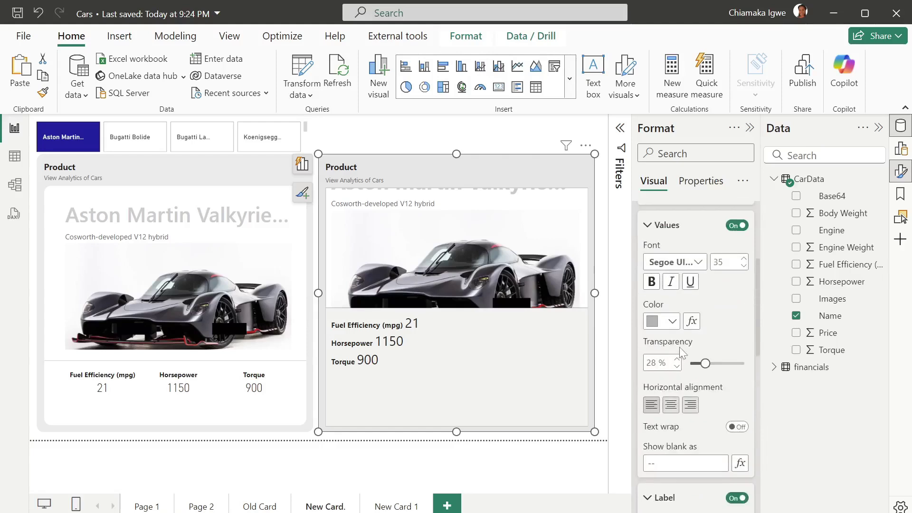
{"action": "scroll", "coordinate": [675, 323], "scroll_direction": "up", "scroll_amount": 3}
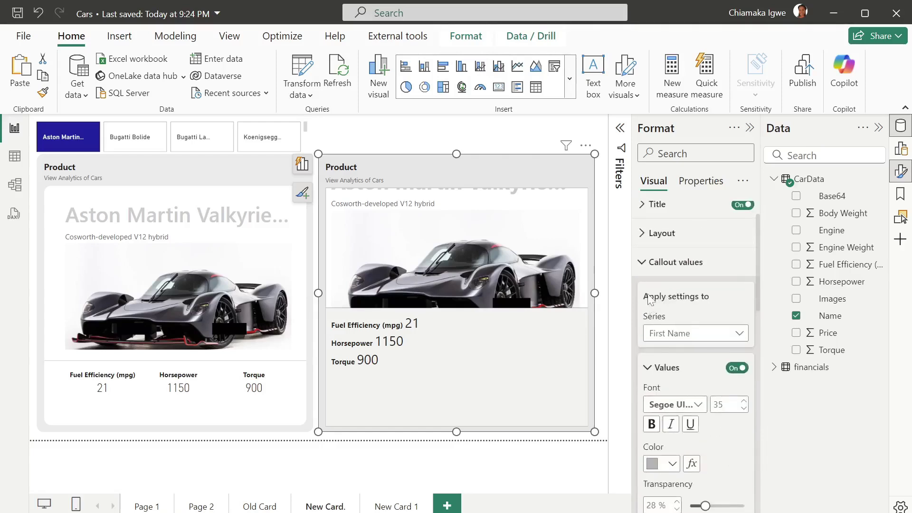
{"action": "left_click", "coordinate": [701, 336]}
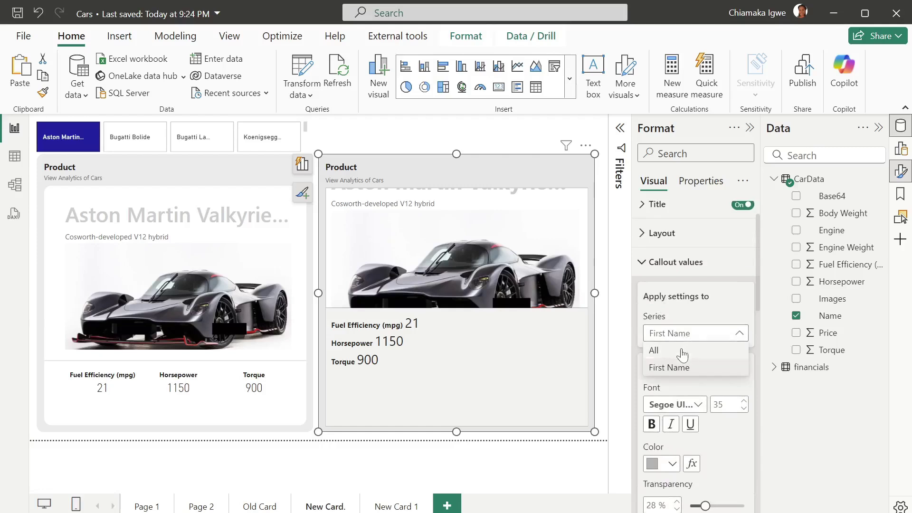
{"action": "left_click", "coordinate": [682, 350]}
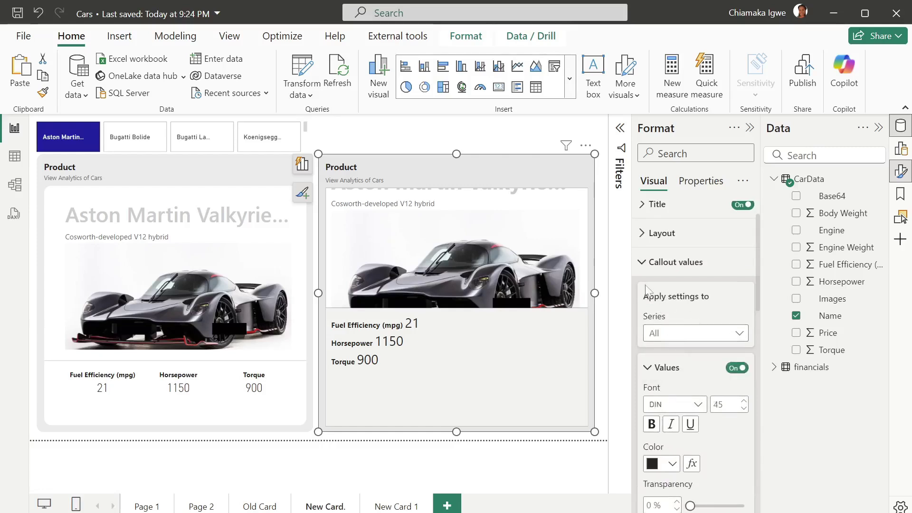
{"action": "left_click", "coordinate": [694, 335]}
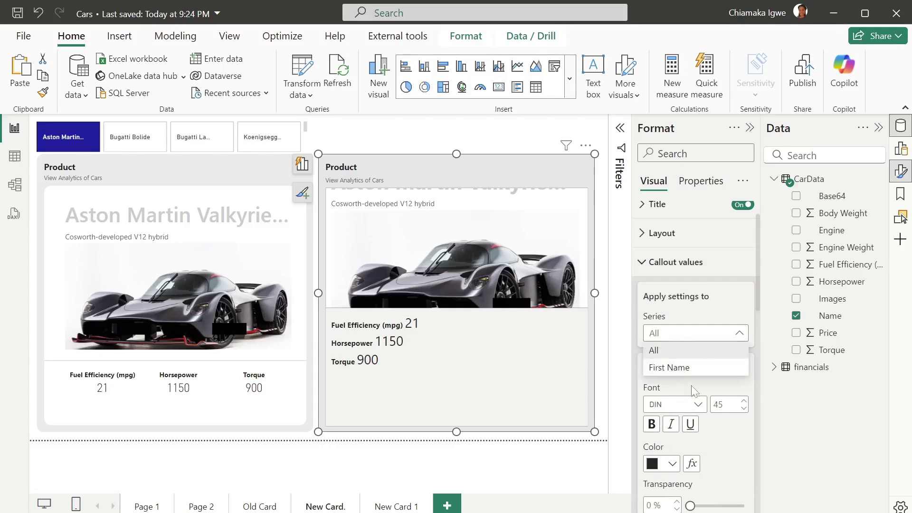
{"action": "left_click", "coordinate": [670, 368]}
{"action": "scroll", "coordinate": [689, 383], "scroll_direction": "down", "scroll_amount": 5}
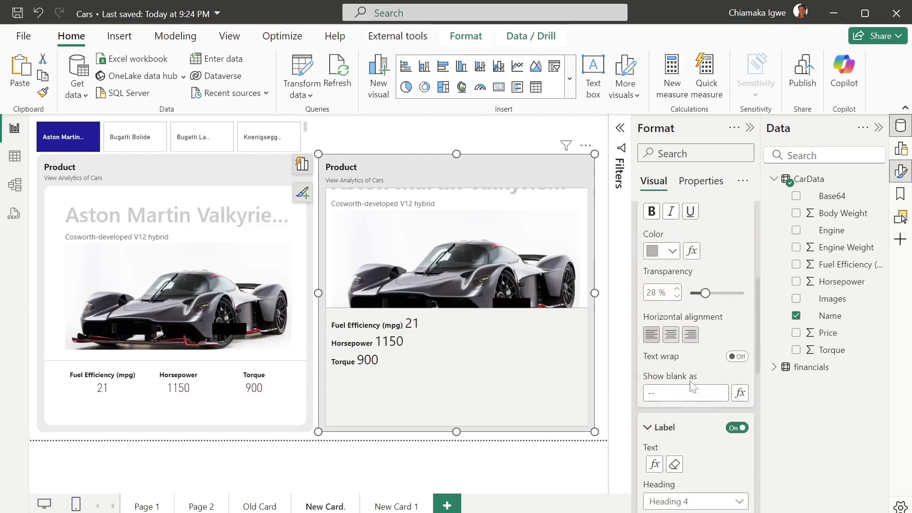
{"action": "scroll", "coordinate": [693, 392], "scroll_direction": "down", "scroll_amount": 3}
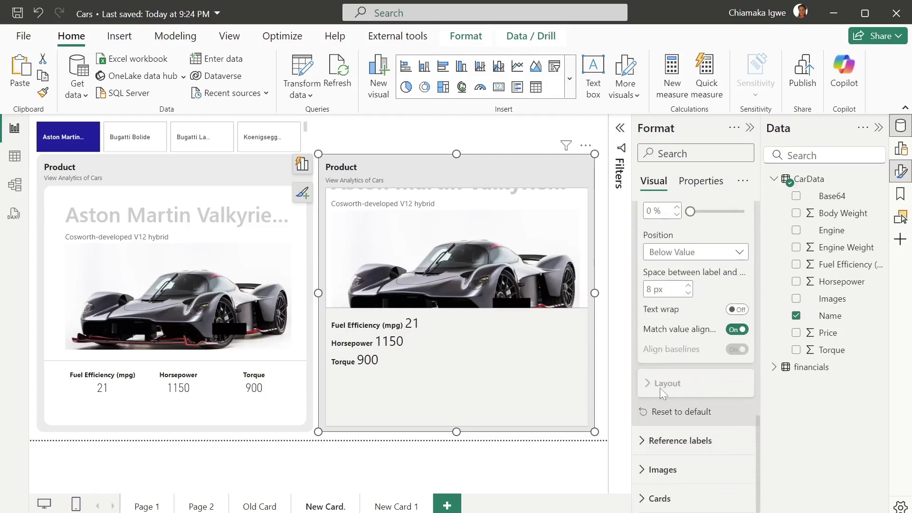
{"action": "scroll", "coordinate": [674, 375], "scroll_direction": "up", "scroll_amount": 10}
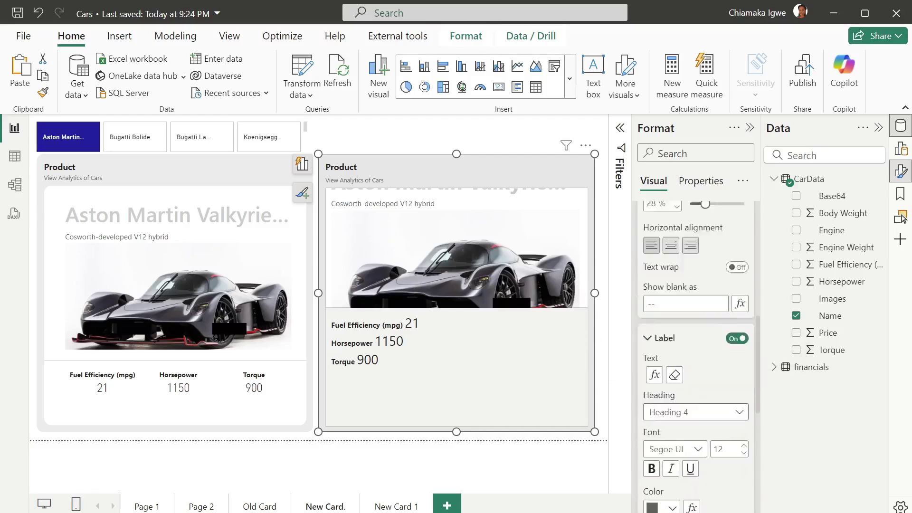
Apply the callout value settings to all series and set the callout size to 73 % in their layout.
{"action": "left_click", "coordinate": [680, 338]}
{"action": "left_click", "coordinate": [670, 349]}
{"action": "scroll", "coordinate": [684, 390], "scroll_direction": "down", "scroll_amount": 5}
{"action": "scroll", "coordinate": [685, 395], "scroll_direction": "down", "scroll_amount": 8}
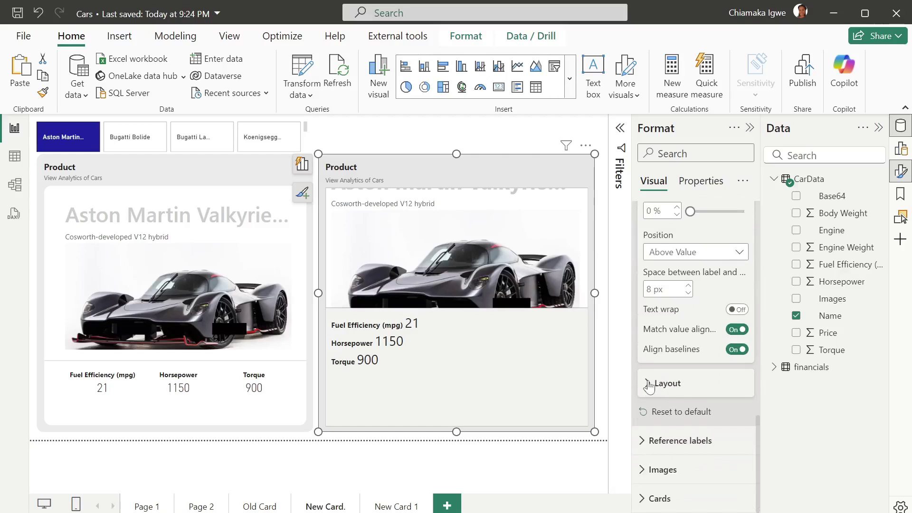
{"action": "left_click", "coordinate": [646, 385]}
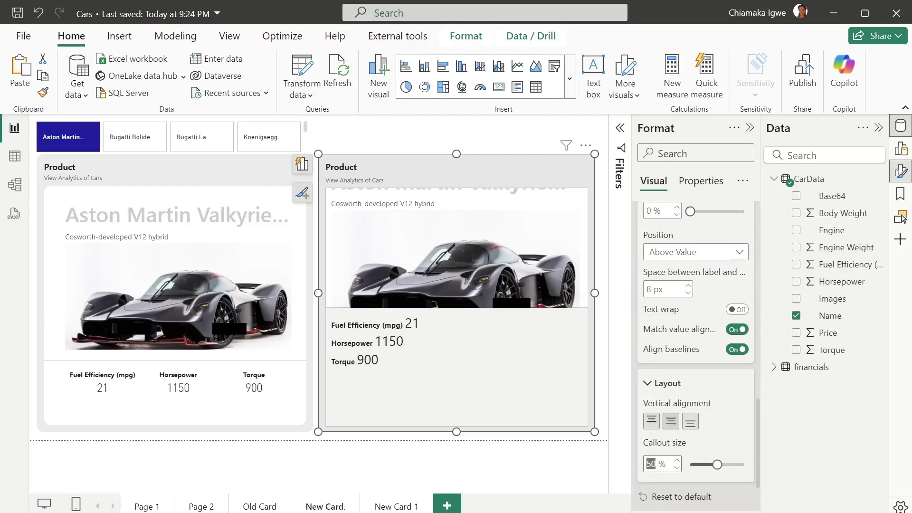
{"action": "type", "text": "73"}
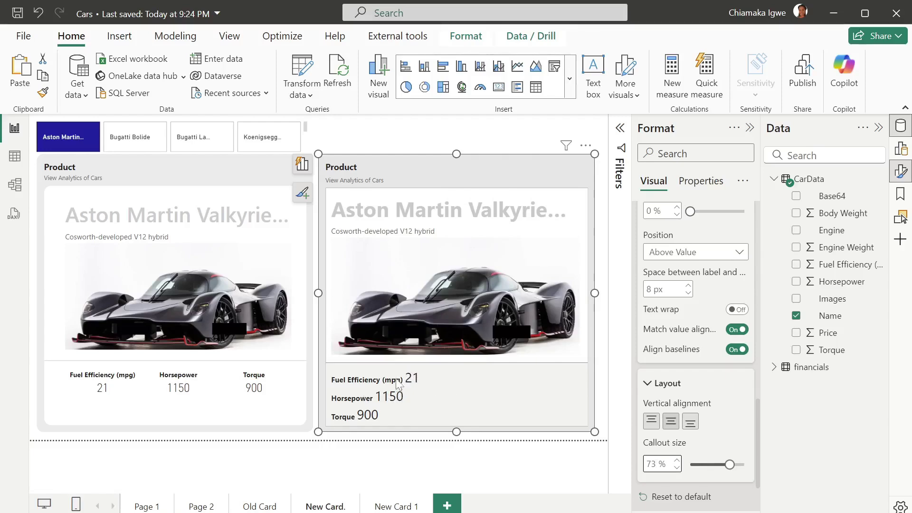
Arrange the new car card's reference labels for all series in columns with centered horizontal alignment.
{"action": "scroll", "coordinate": [694, 425], "scroll_direction": "down", "scroll_amount": 3}
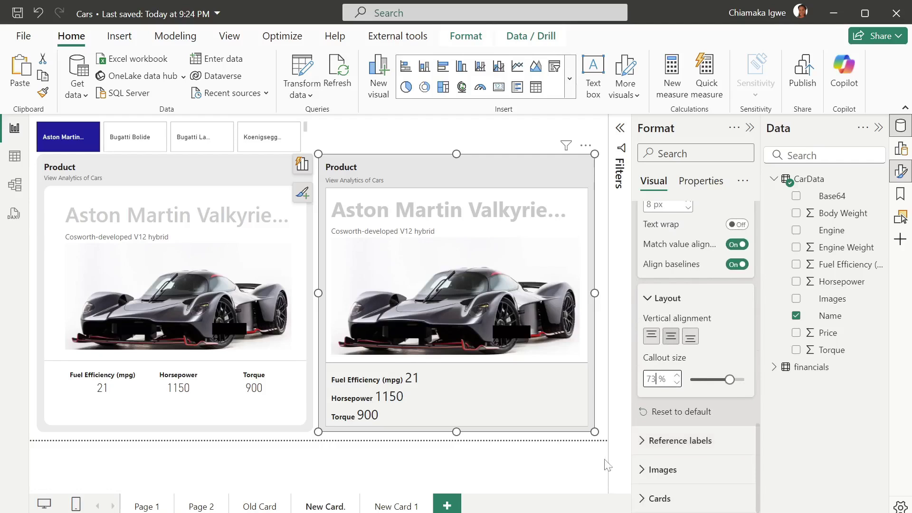
{"action": "left_click", "coordinate": [645, 441]}
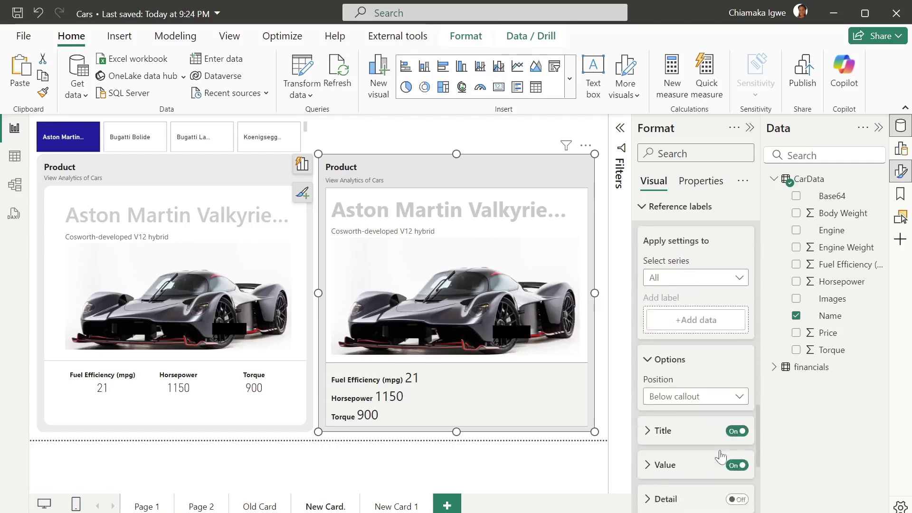
{"action": "scroll", "coordinate": [721, 456], "scroll_direction": "down", "scroll_amount": 2}
{"action": "scroll", "coordinate": [678, 446], "scroll_direction": "down", "scroll_amount": 5}
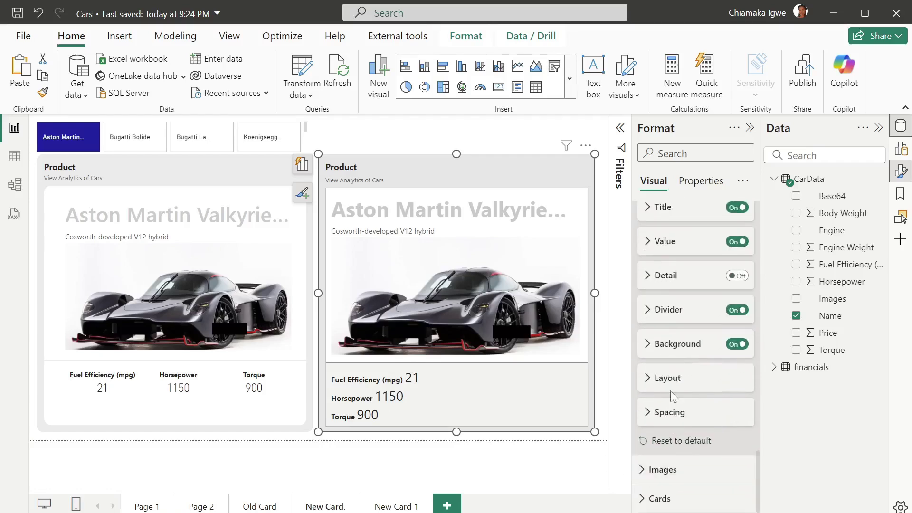
{"action": "left_click", "coordinate": [648, 383]}
{"action": "left_click", "coordinate": [687, 418]}
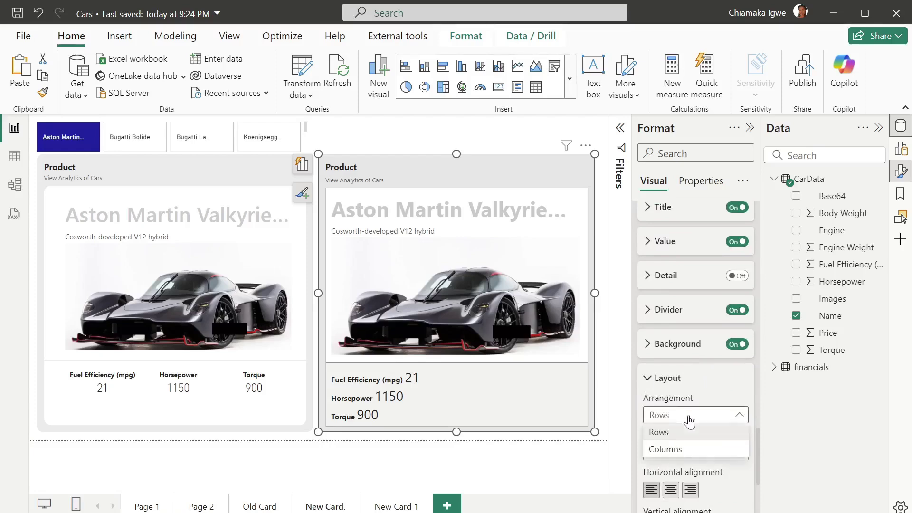
{"action": "left_click", "coordinate": [670, 449]}
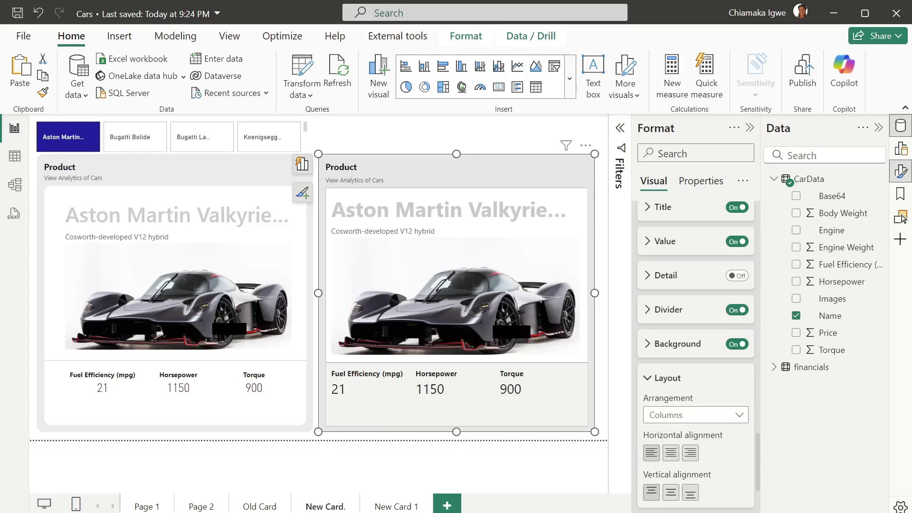
{"action": "left_click", "coordinate": [671, 455]}
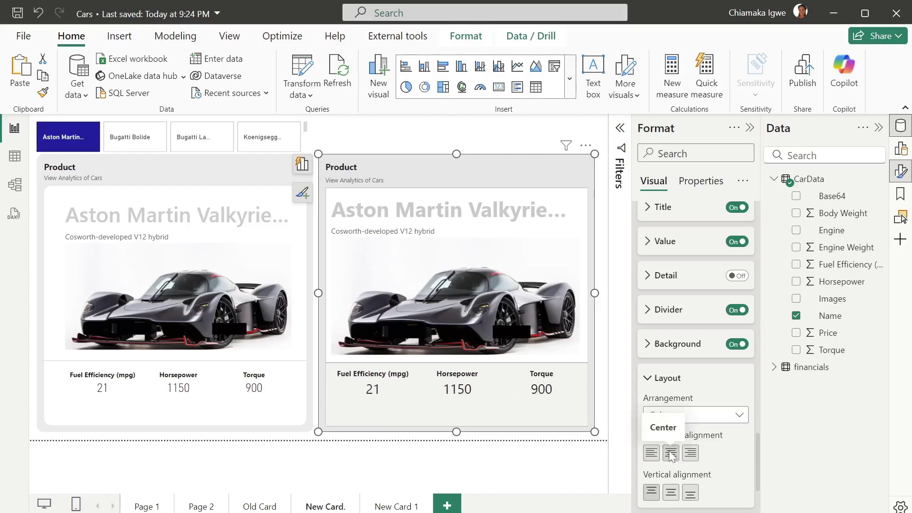
{"action": "scroll", "coordinate": [711, 468], "scroll_direction": "down", "scroll_amount": 3}
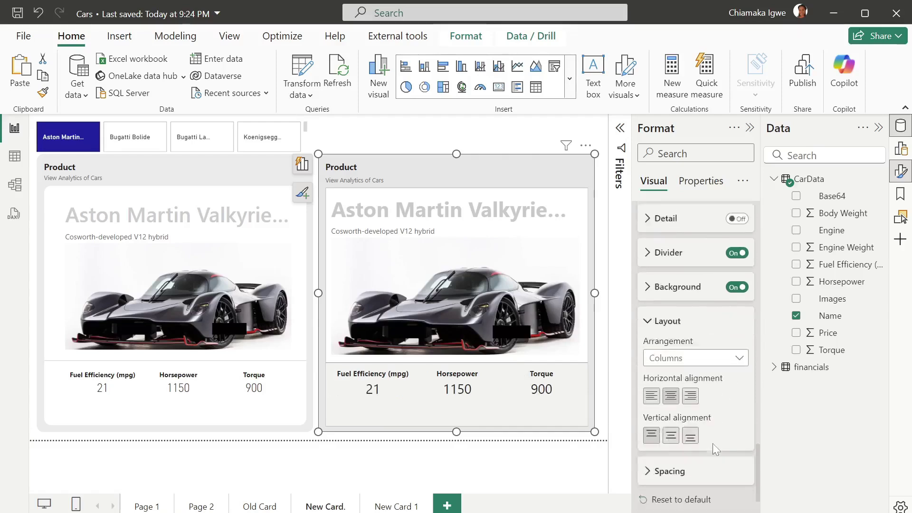
Set the background color of the new car card's reference labels to white.
{"action": "scroll", "coordinate": [702, 429], "scroll_direction": "up", "scroll_amount": 3}
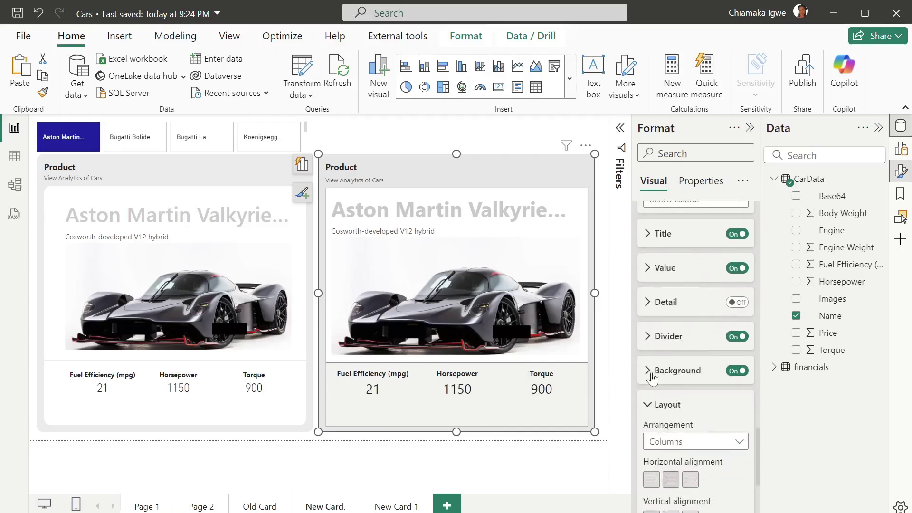
{"action": "left_click", "coordinate": [648, 374]}
{"action": "left_click", "coordinate": [672, 409]}
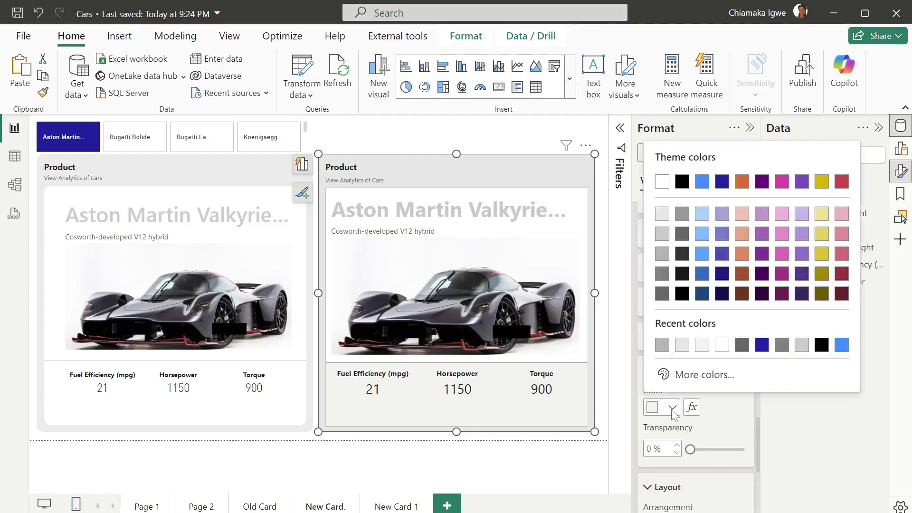
{"action": "left_click", "coordinate": [723, 348]}
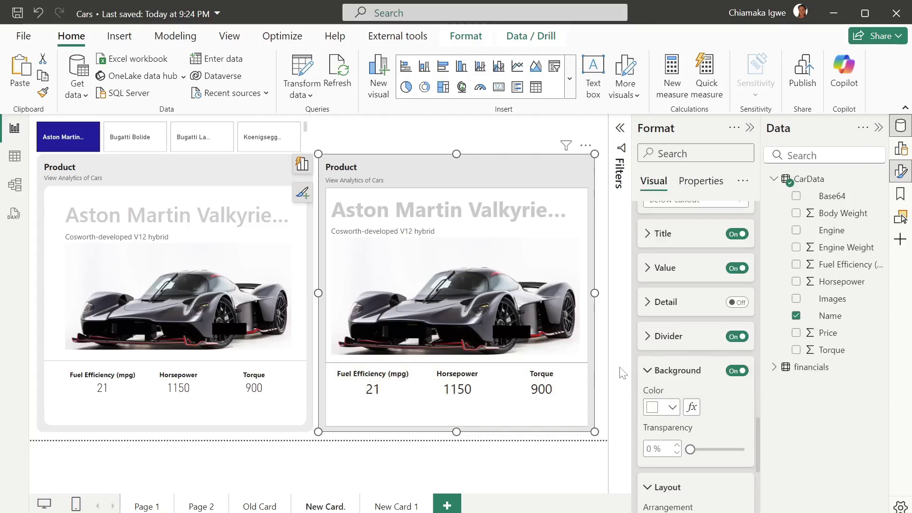
Change the reference labels' divider in the new car card to light gray with a 2 px width.
{"action": "left_click", "coordinate": [650, 337]}
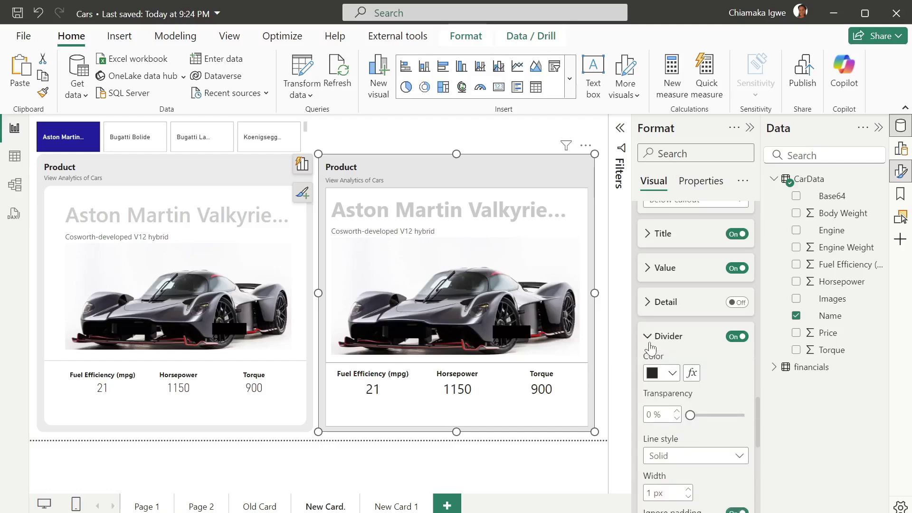
{"action": "left_click", "coordinate": [672, 373]}
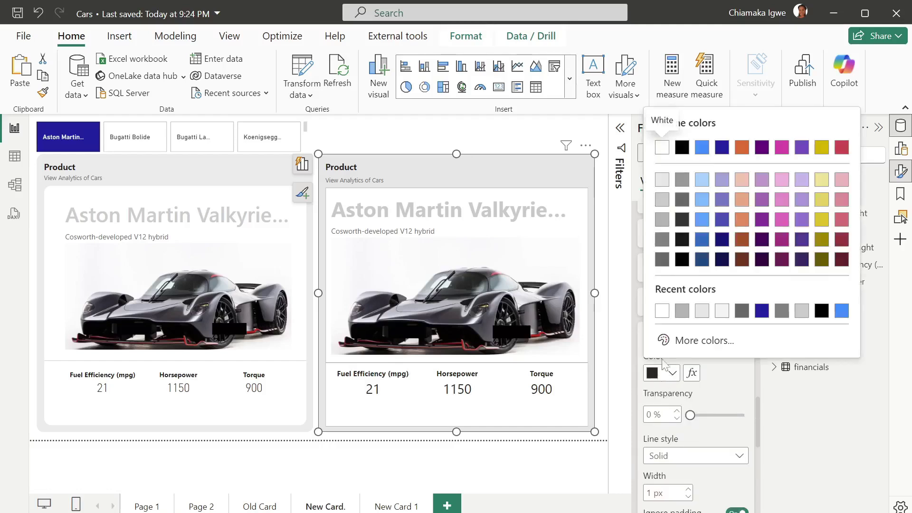
{"action": "left_click", "coordinate": [682, 311]}
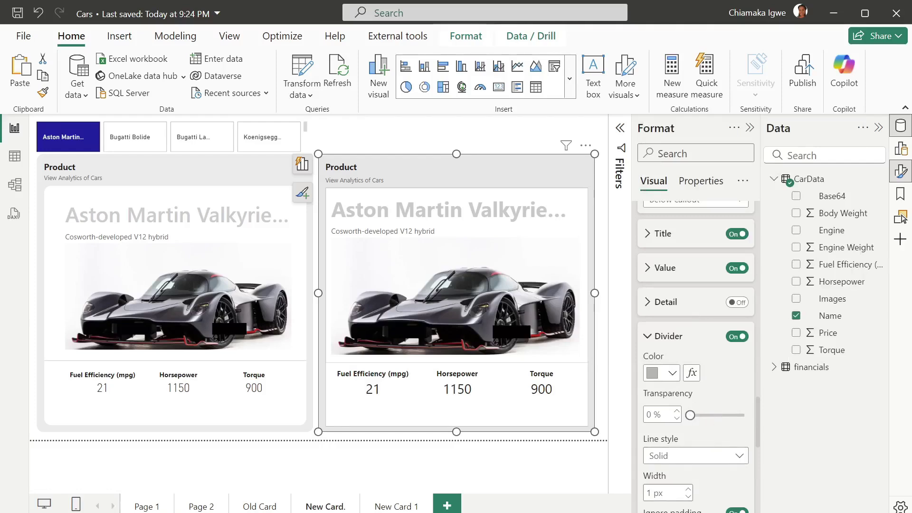
{"action": "left_click", "coordinate": [649, 494]}
{"action": "type", "text": "2"}
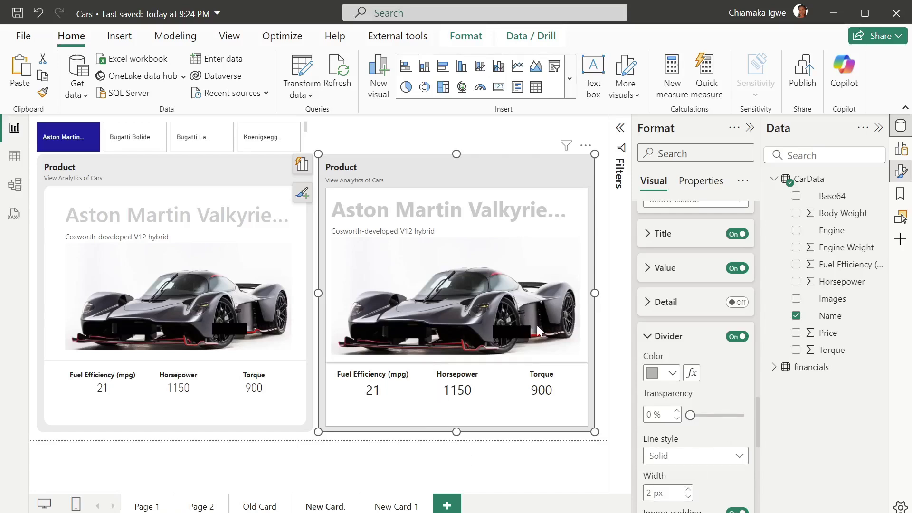
{"action": "left_click", "coordinate": [649, 336]}
Give the new car card a rounded rectangle shape with 20 px rounded corners for all series.
{"action": "scroll", "coordinate": [652, 412], "scroll_direction": "down", "scroll_amount": 5}
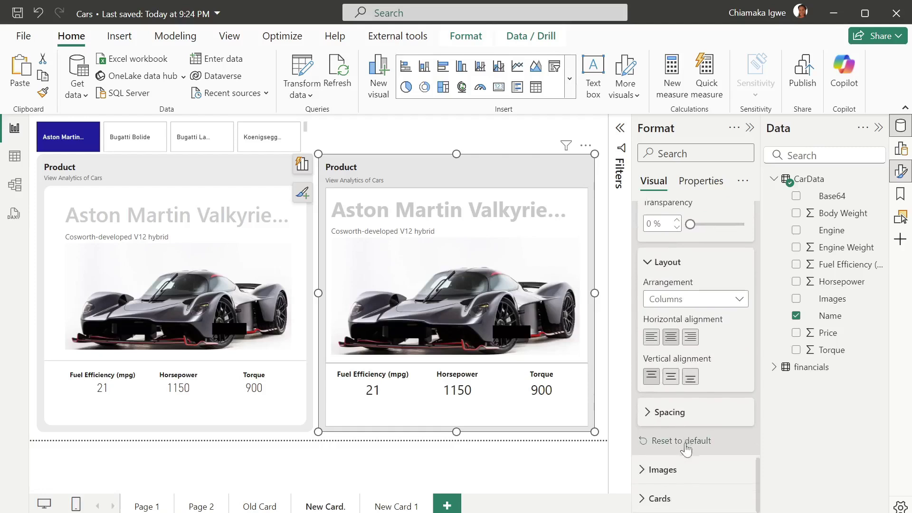
{"action": "scroll", "coordinate": [692, 460], "scroll_direction": "down", "scroll_amount": 5}
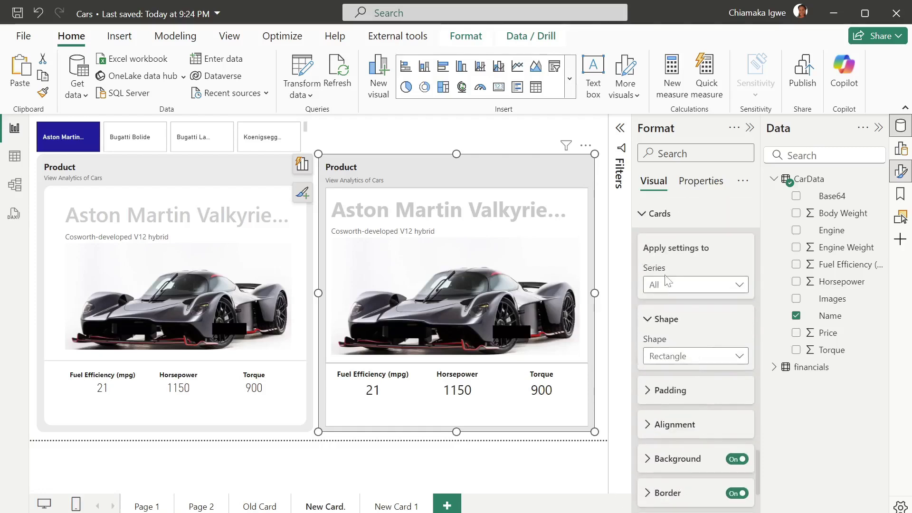
{"action": "left_click", "coordinate": [674, 361]}
{"action": "left_click", "coordinate": [672, 391]}
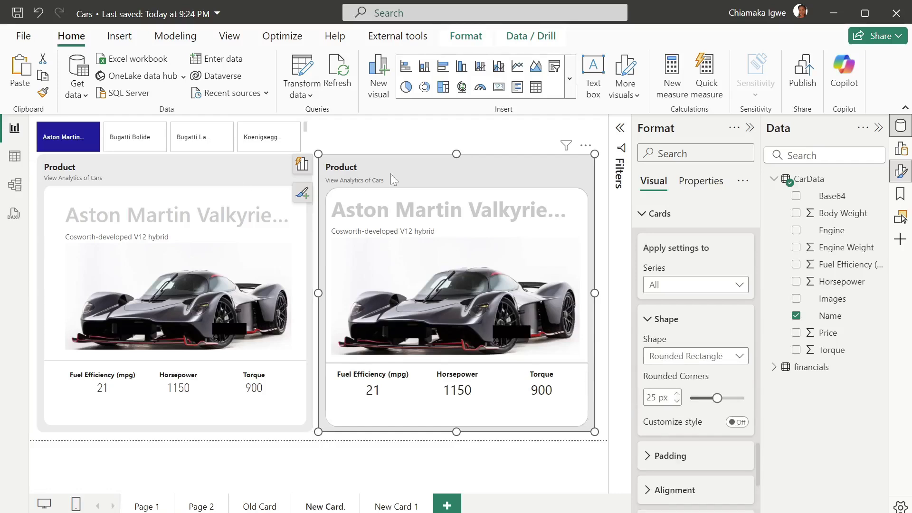
{"action": "double_click", "coordinate": [652, 397]}
{"action": "type", "text": "20"}
{"action": "key", "text": "Escape"}
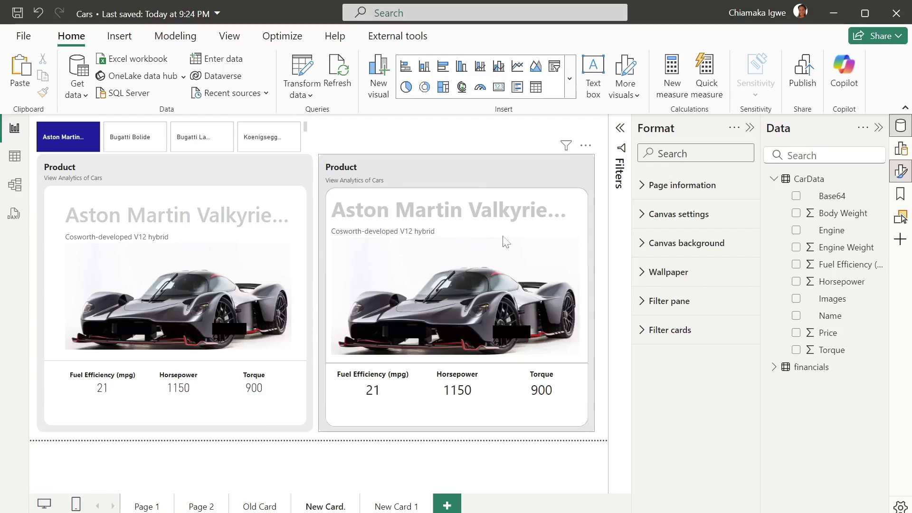
Add an empty new card visual below the three example cards on the New Card 1 page.
{"action": "left_click", "coordinate": [384, 509]}
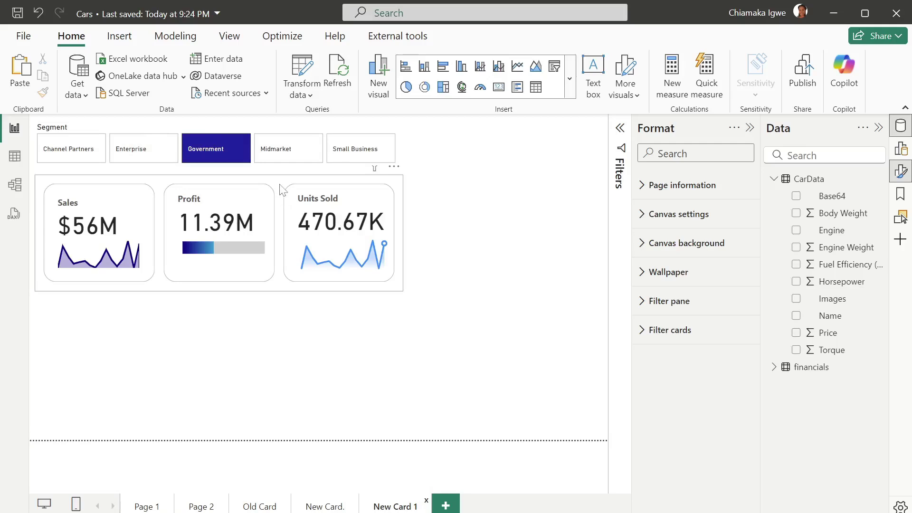
{"action": "left_click", "coordinate": [284, 291]}
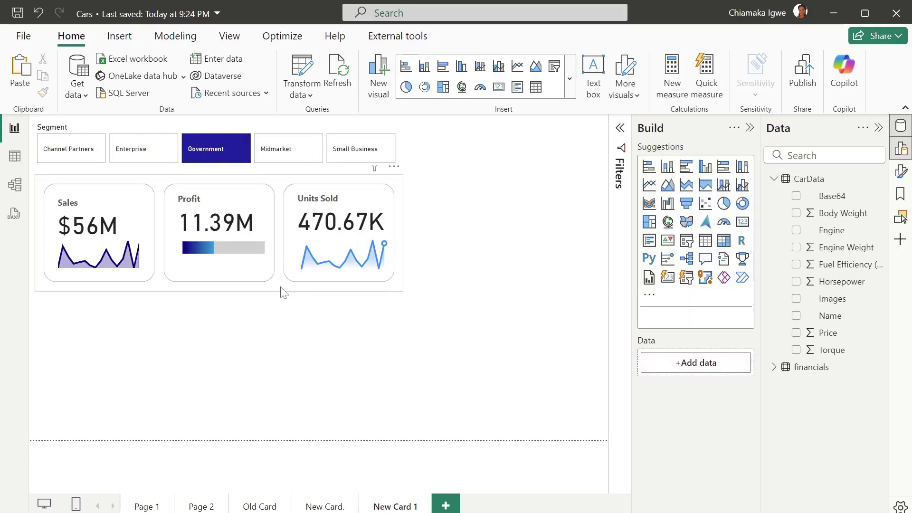
{"action": "left_click", "coordinate": [283, 290]}
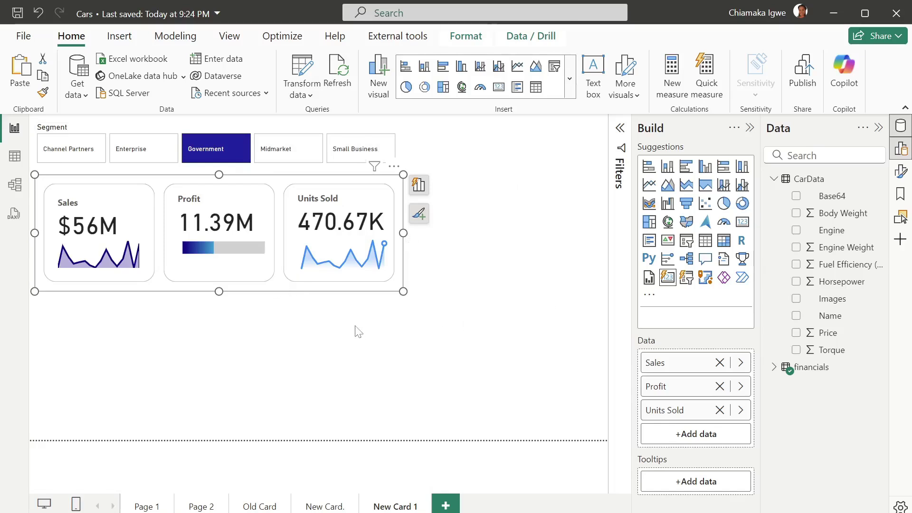
{"action": "left_click", "coordinate": [274, 362]}
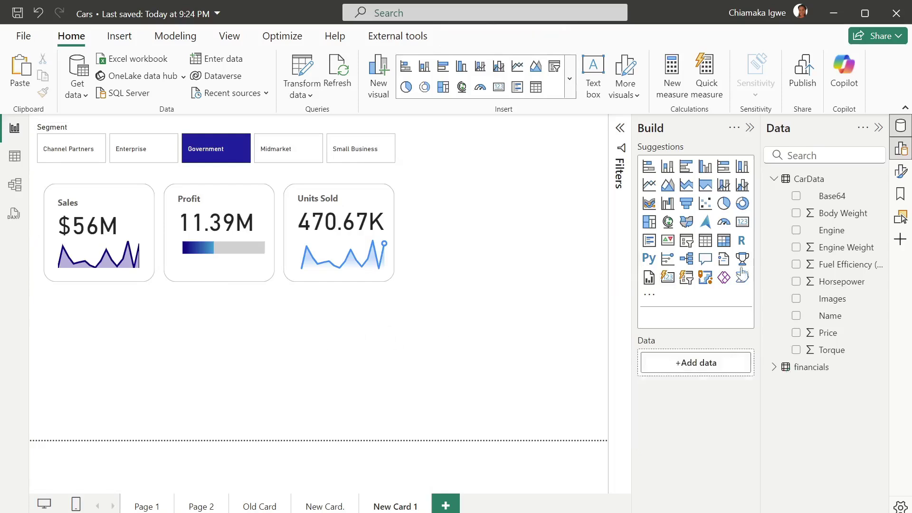
{"action": "left_click", "coordinate": [671, 283]}
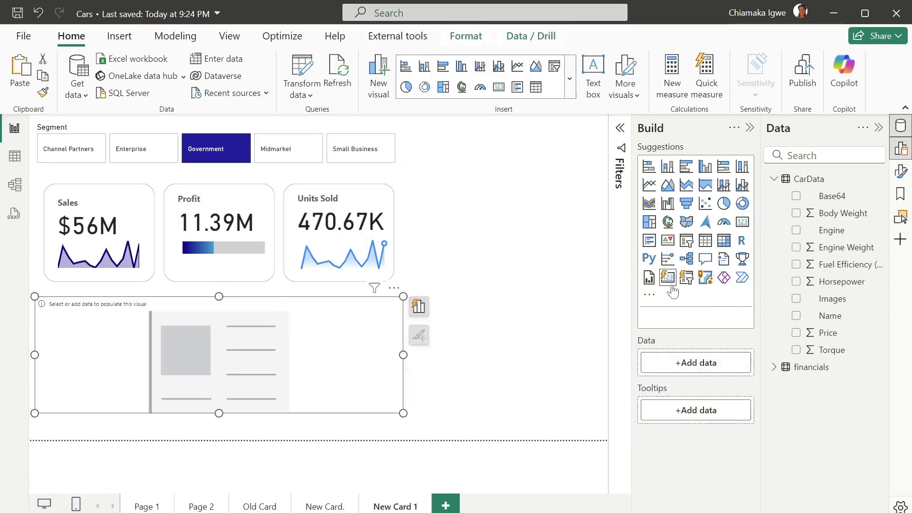
Add the Sales, Total Profit and TotalUnits Sold measures from the financials table to the new card visual.
{"action": "left_click", "coordinate": [775, 179]}
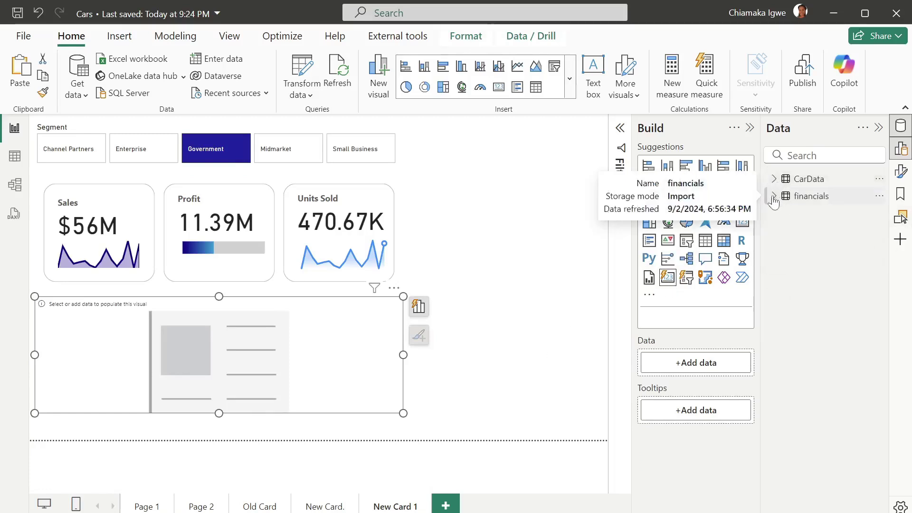
{"action": "left_click", "coordinate": [774, 197]}
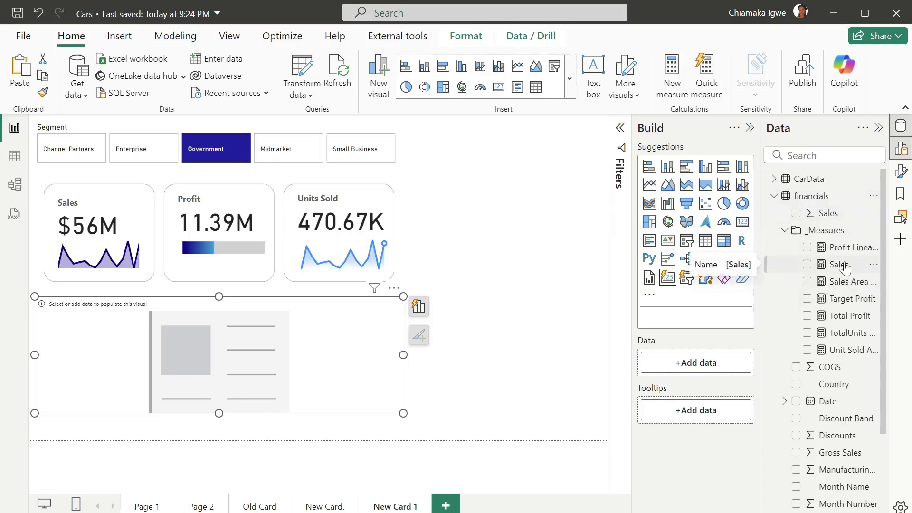
{"action": "left_click_drag", "start_coordinate": [842, 266], "coordinate": [719, 369]}
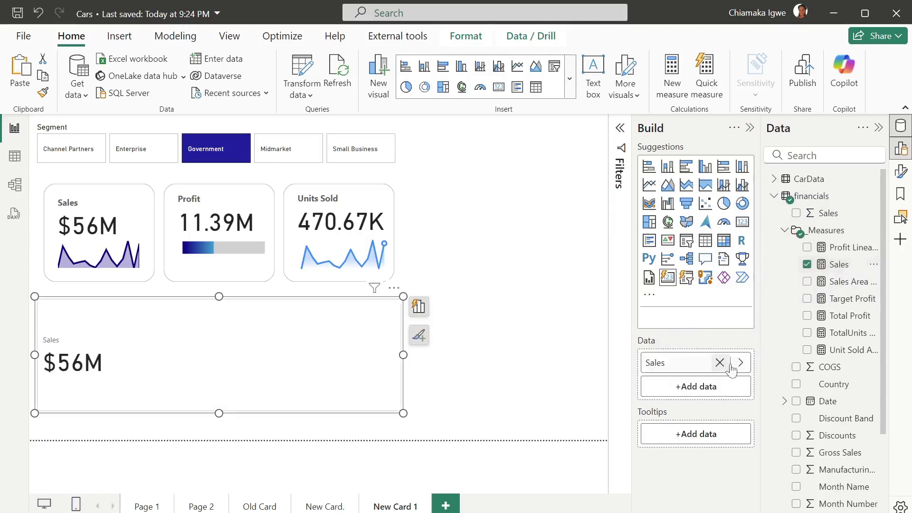
{"action": "left_click_drag", "start_coordinate": [843, 316], "coordinate": [716, 393]}
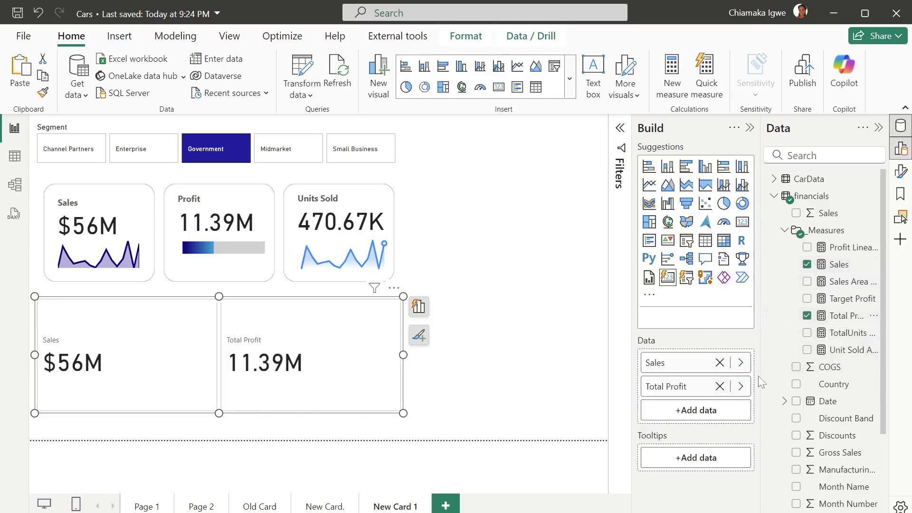
{"action": "left_click_drag", "start_coordinate": [841, 332], "coordinate": [696, 403]}
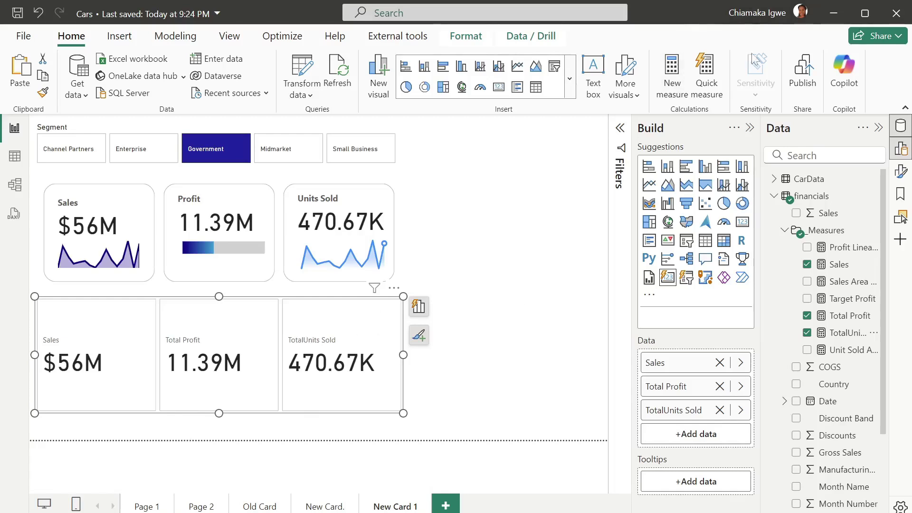
Try the Grid arrangement in the layout settings of the new three-measure card visual.
{"action": "left_click", "coordinate": [518, 303]}
{"action": "left_click", "coordinate": [905, 175]}
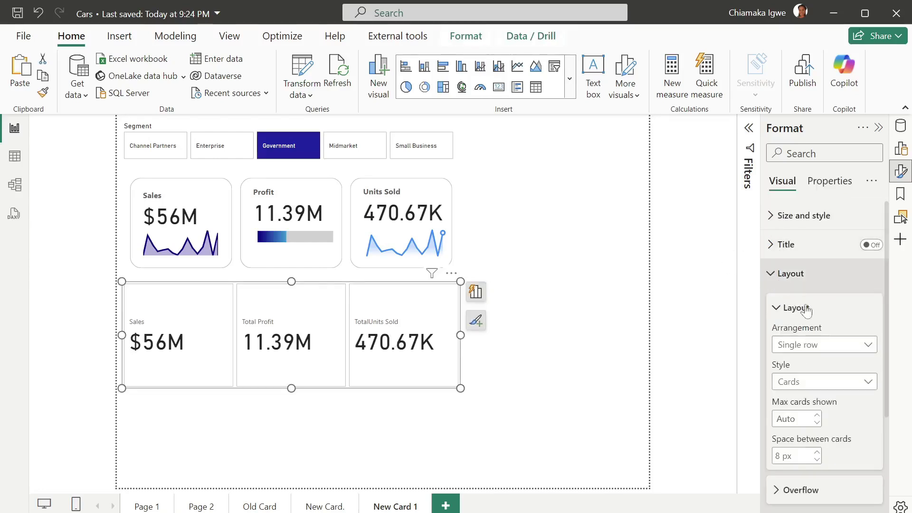
{"action": "left_click", "coordinate": [842, 354]}
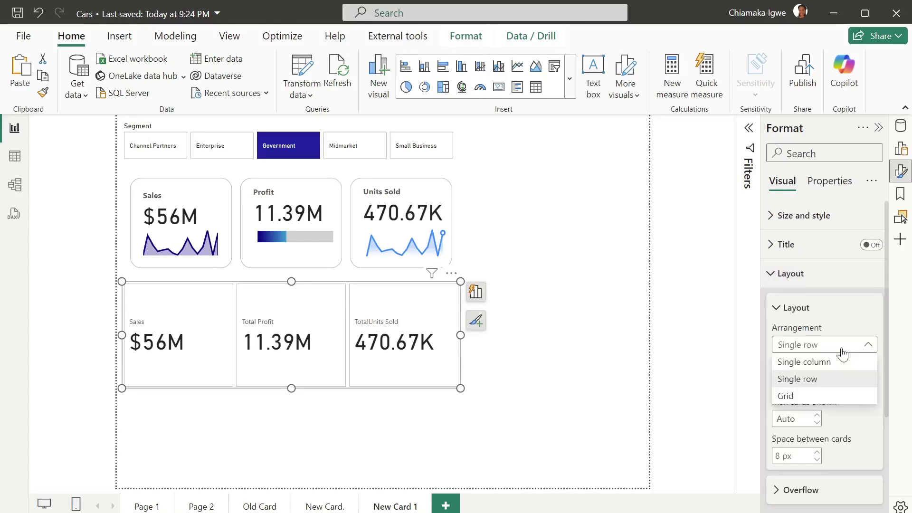
{"action": "left_click", "coordinate": [814, 400]}
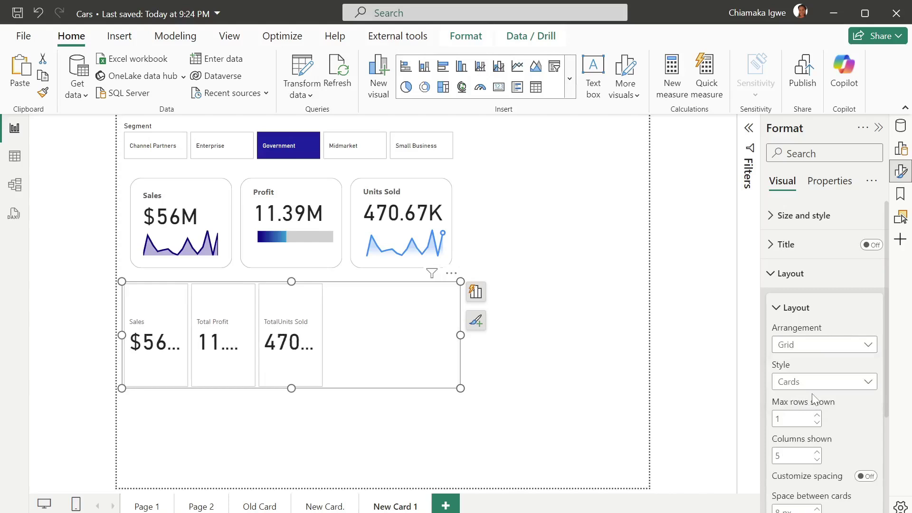
Arrange the three new measure cards in a single column and enlarge the visual until all values fit.
{"action": "left_click", "coordinate": [837, 347]}
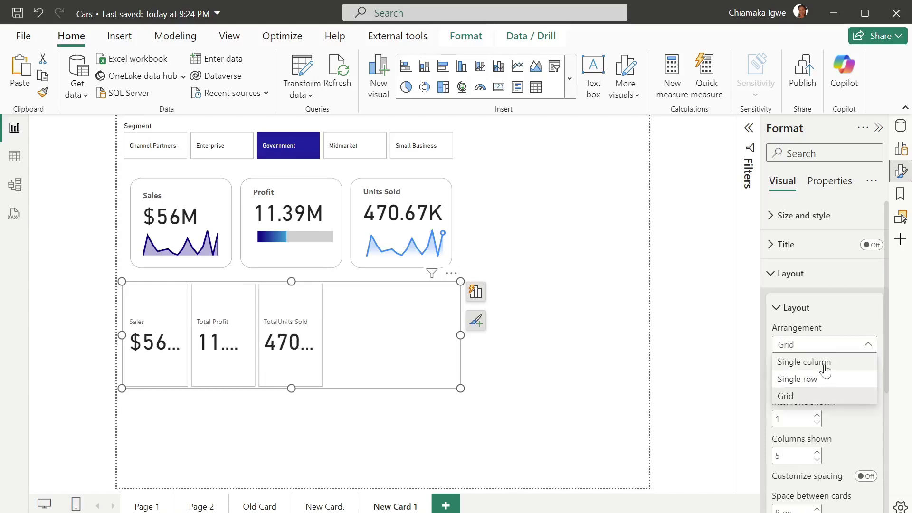
{"action": "left_click", "coordinate": [825, 363]}
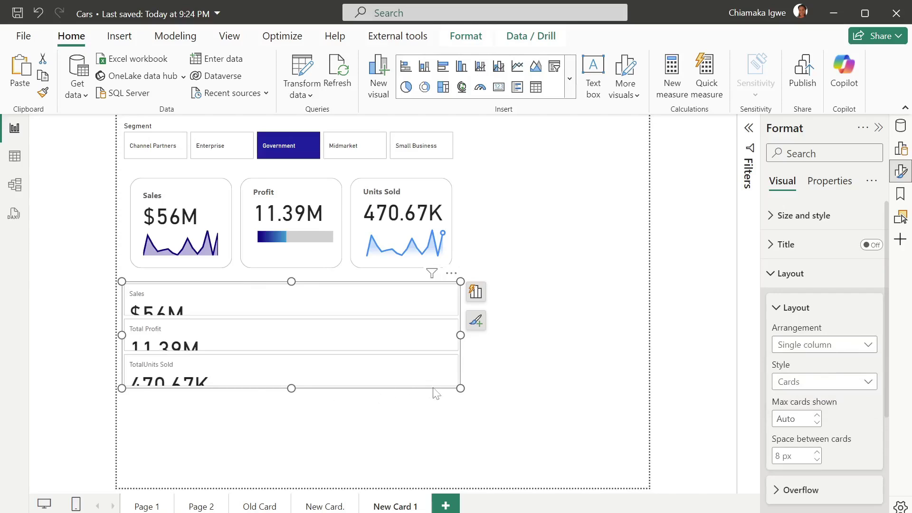
{"action": "left_click_drag", "start_coordinate": [461, 389], "coordinate": [511, 468]}
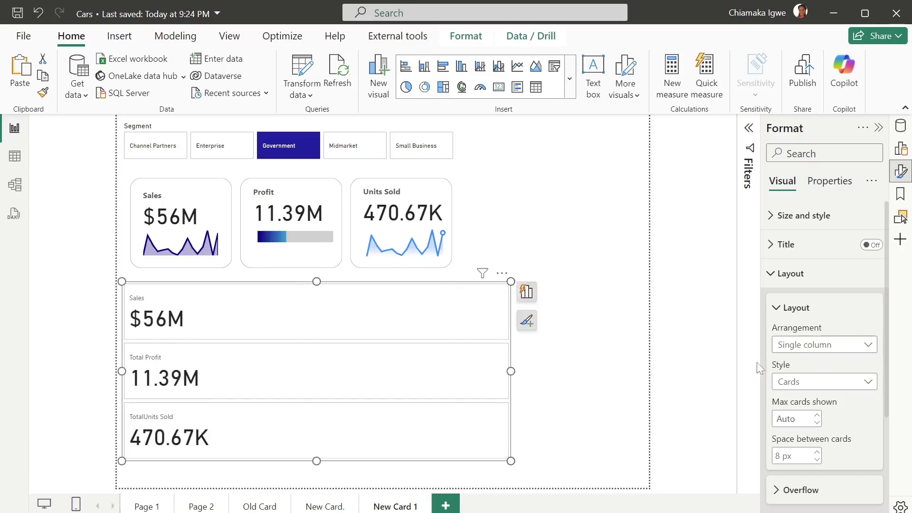
Arrange the three measure cards in a single row, shrink the visual to about one card's height, and set the space between cards to 20 px.
{"action": "left_click", "coordinate": [848, 352]}
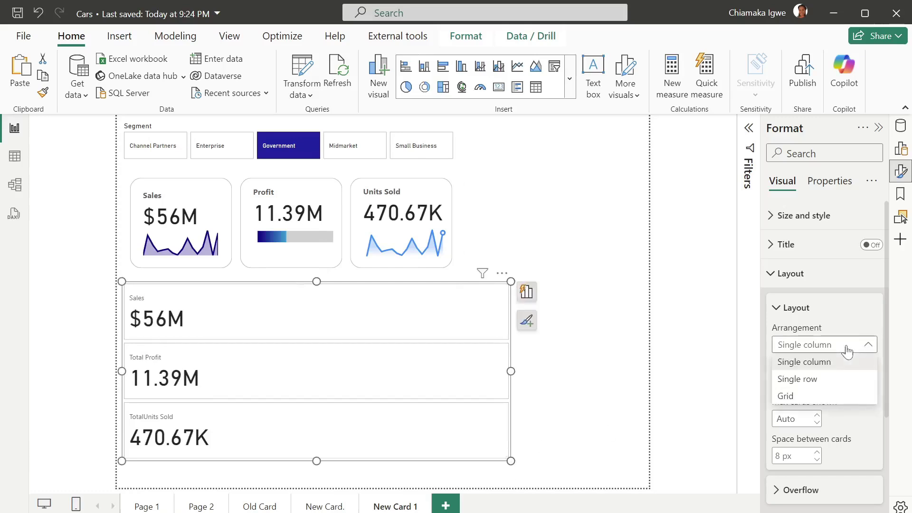
{"action": "left_click", "coordinate": [813, 379]}
{"action": "left_click_drag", "start_coordinate": [511, 460], "coordinate": [487, 378]}
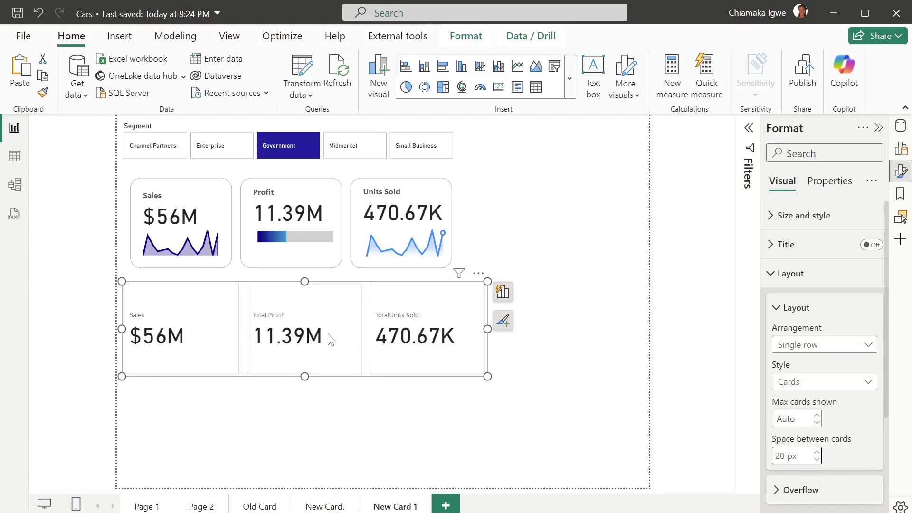
Set the callout values font to Segoe UI Bold for all series of the three-measure card visual.
{"action": "scroll", "coordinate": [830, 394], "scroll_direction": "down", "scroll_amount": 3}
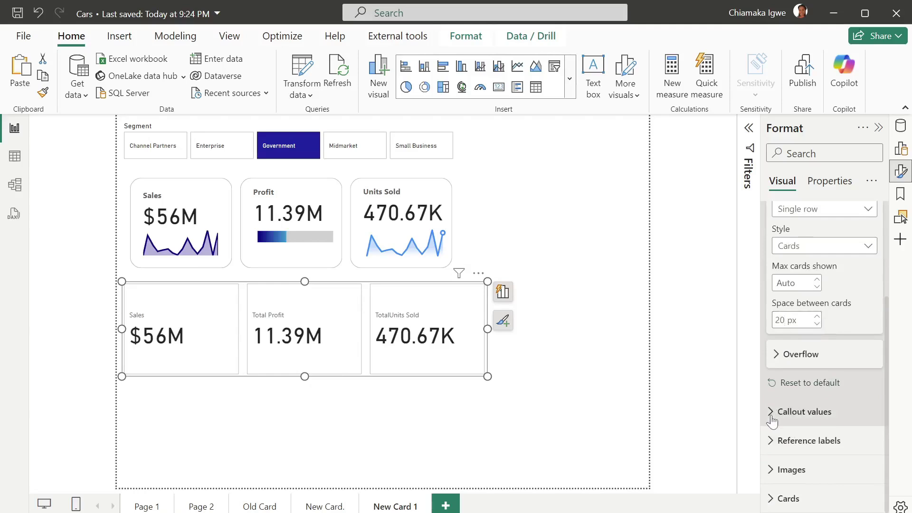
{"action": "left_click", "coordinate": [771, 413]}
{"action": "scroll", "coordinate": [808, 412], "scroll_direction": "down", "scroll_amount": 2}
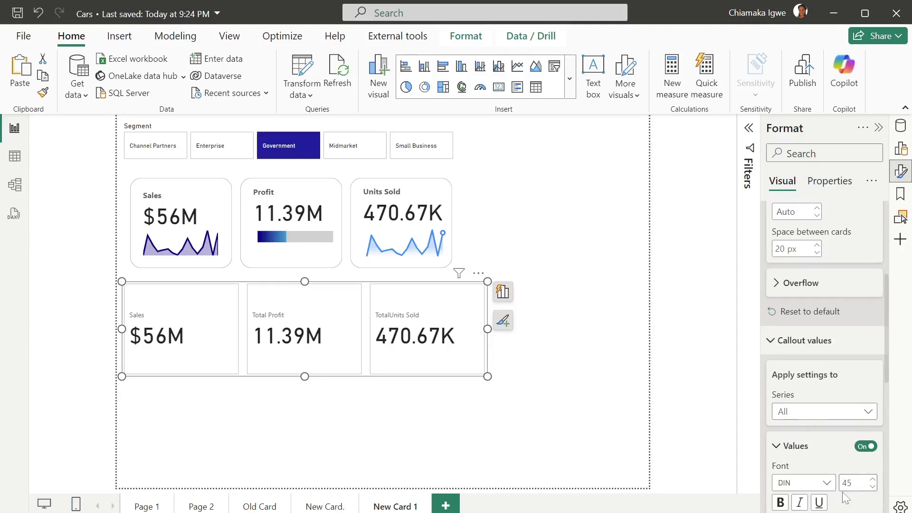
{"action": "left_click", "coordinate": [827, 483]}
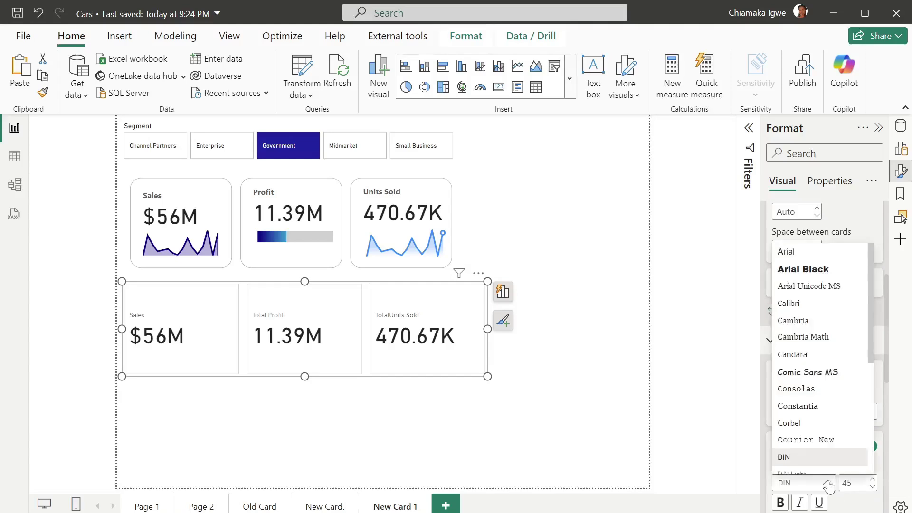
{"action": "scroll", "coordinate": [827, 416], "scroll_direction": "down", "scroll_amount": 4}
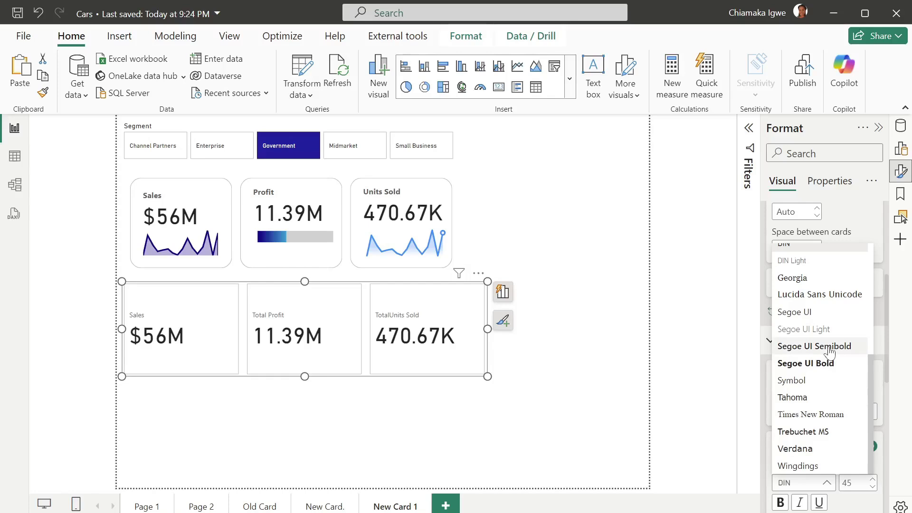
{"action": "left_click", "coordinate": [817, 363]}
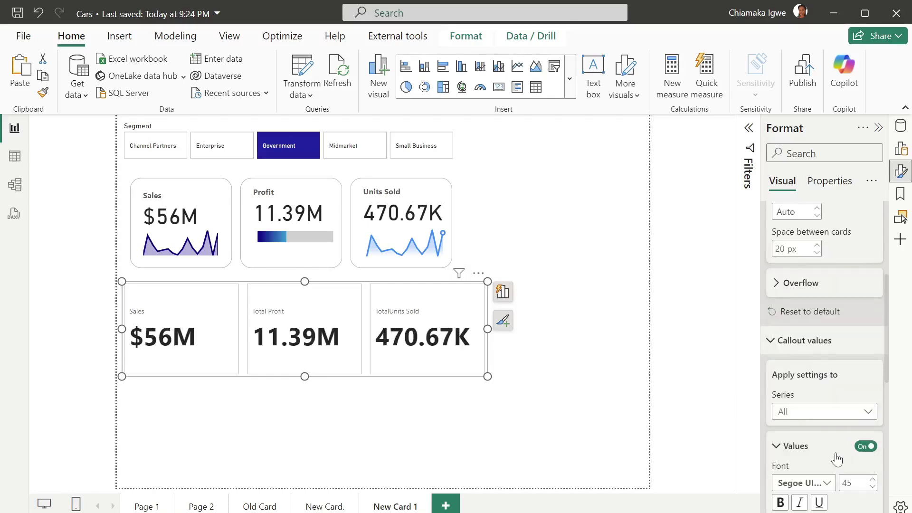
Set the callout labels of all three cards to font size 20 in Segoe UI Bold.
{"action": "scroll", "coordinate": [836, 455], "scroll_direction": "down", "scroll_amount": 8}
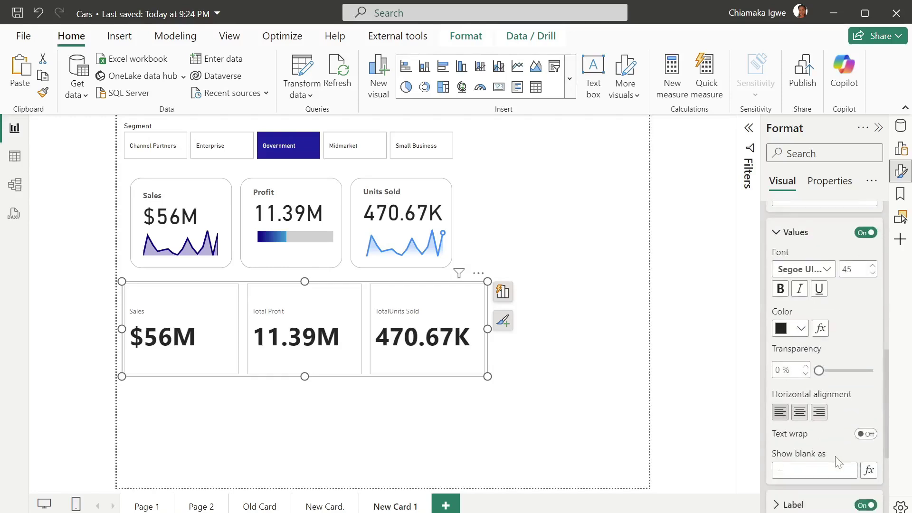
{"action": "left_click", "coordinate": [777, 363]}
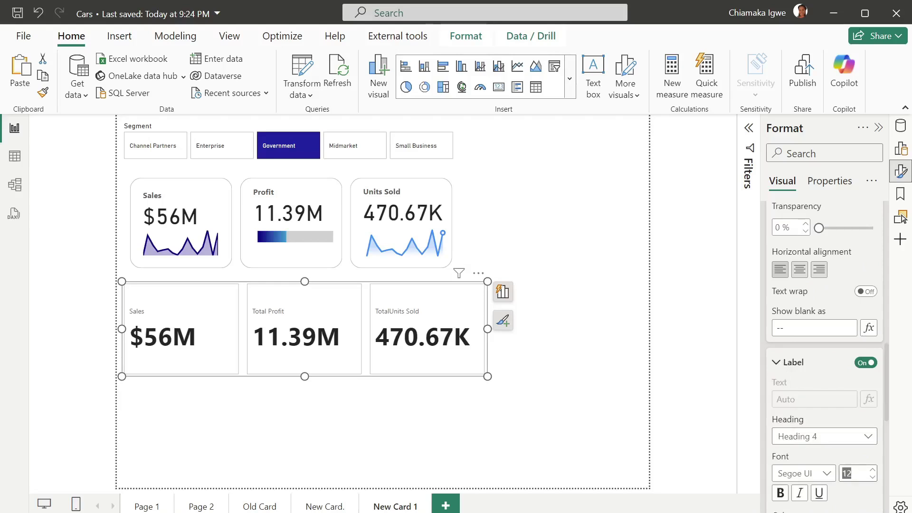
{"action": "type", "text": "20"}
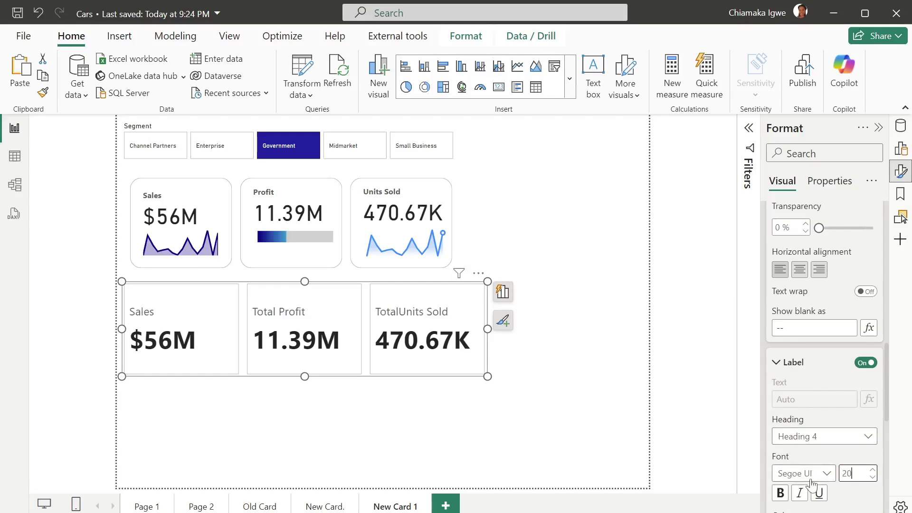
{"action": "left_click", "coordinate": [828, 474]}
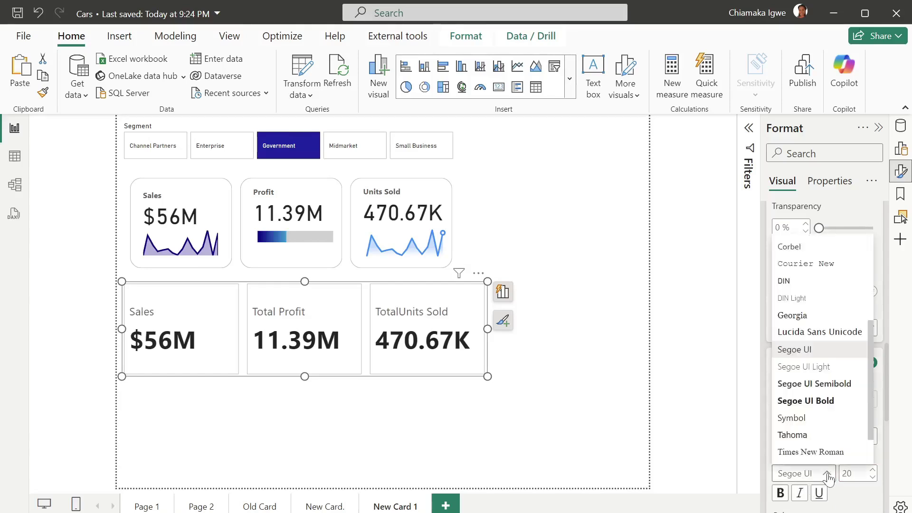
{"action": "left_click", "coordinate": [807, 401]}
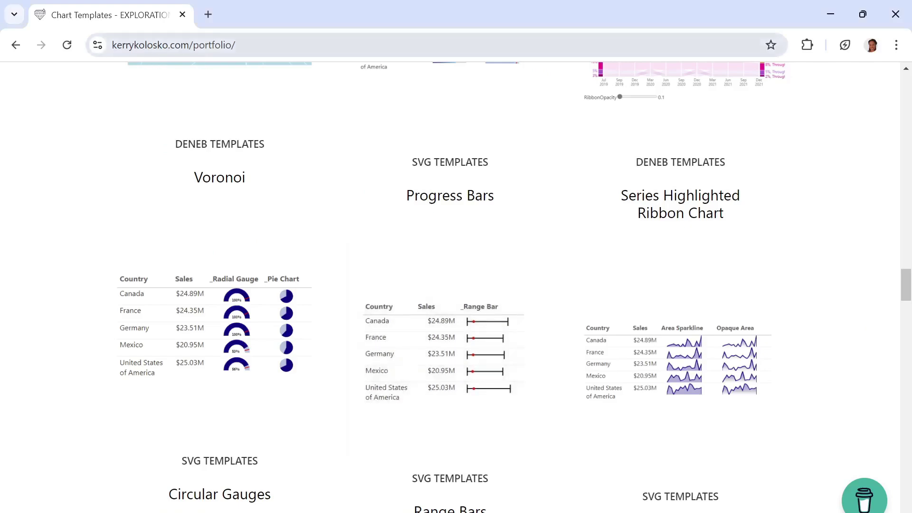
Switch to the browser's chart templates portfolio, browse the SVG templates and open the one with Area Sparkline and Opaque Area examples.
{"action": "scroll", "coordinate": [618, 346], "scroll_direction": "up", "scroll_amount": 5}
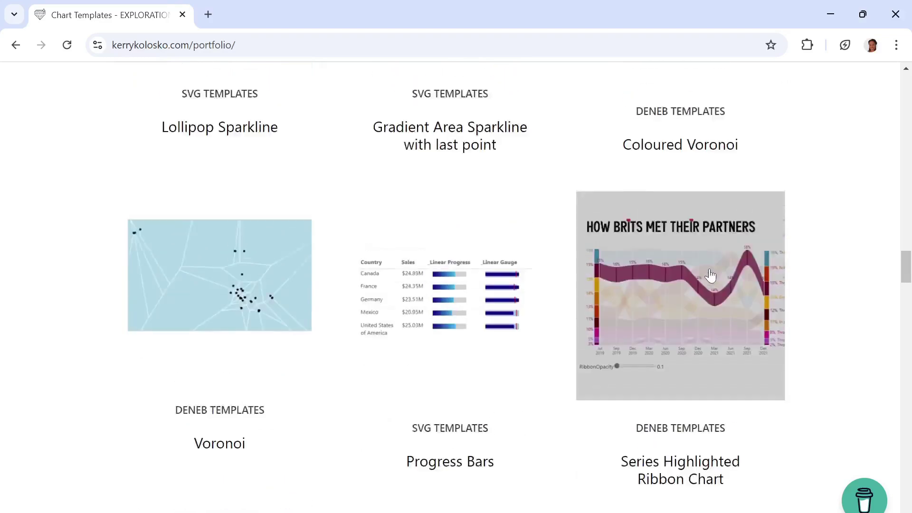
{"action": "scroll", "coordinate": [710, 276], "scroll_direction": "up", "scroll_amount": 10}
{"action": "scroll", "coordinate": [711, 276], "scroll_direction": "down", "scroll_amount": 5}
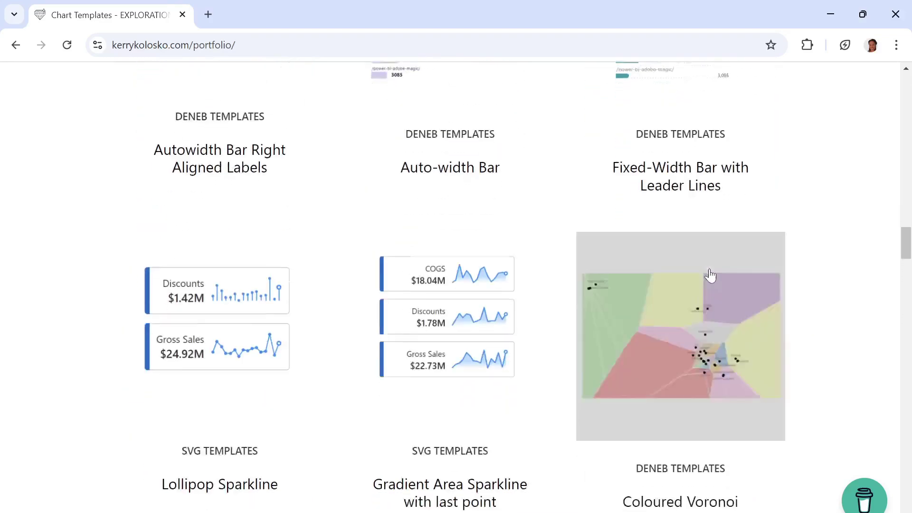
{"action": "scroll", "coordinate": [710, 275], "scroll_direction": "down", "scroll_amount": 2}
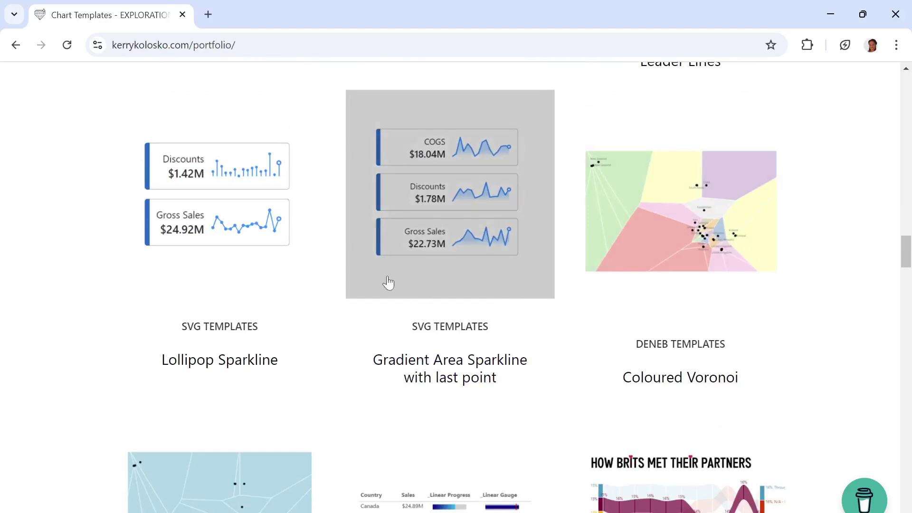
{"action": "scroll", "coordinate": [487, 305], "scroll_direction": "down", "scroll_amount": 3}
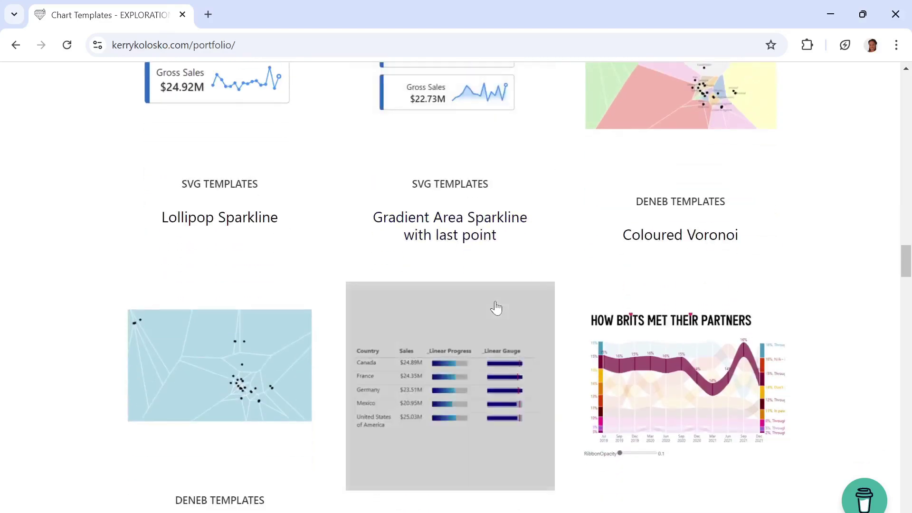
{"action": "scroll", "coordinate": [496, 308], "scroll_direction": "down", "scroll_amount": 3}
{"action": "scroll", "coordinate": [508, 293], "scroll_direction": "down", "scroll_amount": 3}
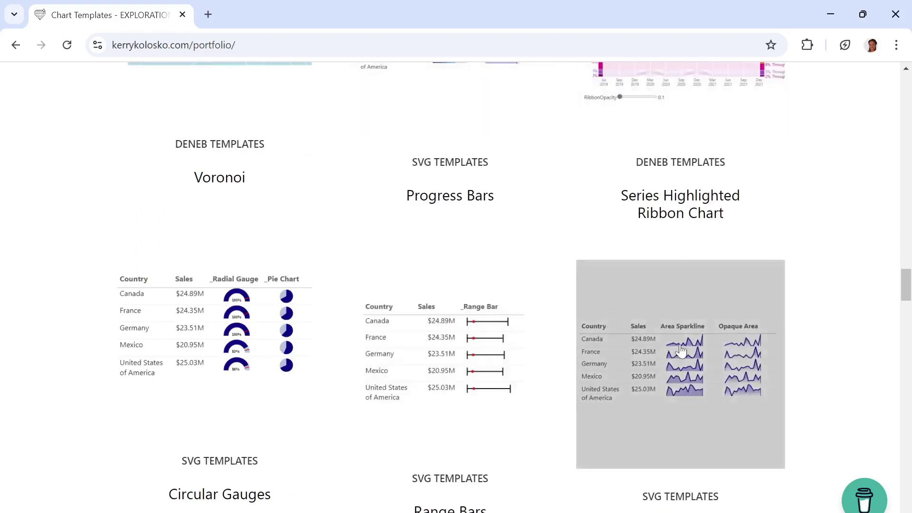
{"action": "left_click", "coordinate": [681, 373]}
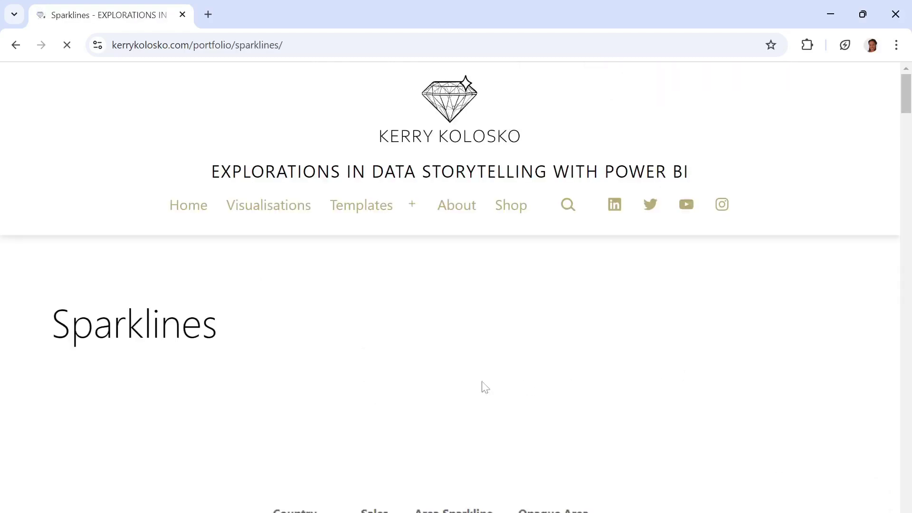
Copy the full Area Sparkline DAX code from the Sparklines page into the Sales Area Sparkline measure's formula in Power BI.
{"action": "scroll", "coordinate": [477, 376], "scroll_direction": "down", "scroll_amount": 4}
{"action": "scroll", "coordinate": [616, 369], "scroll_direction": "down", "scroll_amount": 12}
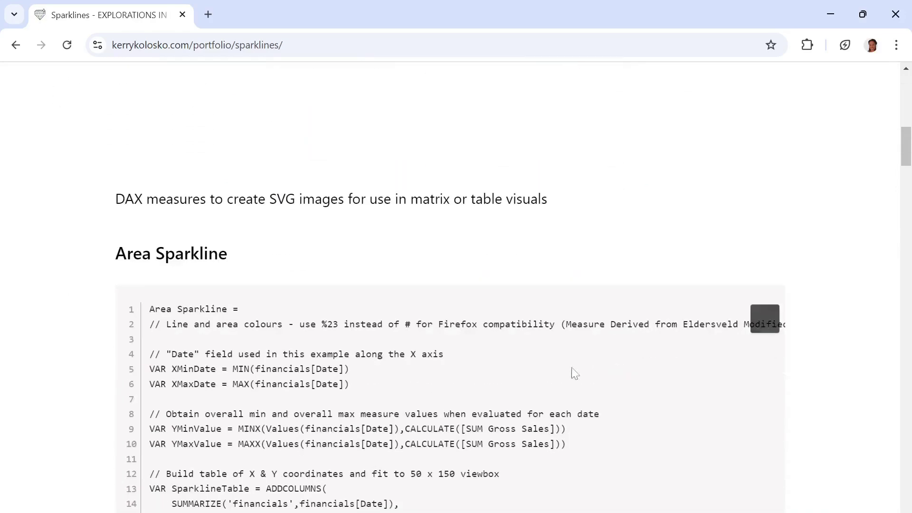
{"action": "scroll", "coordinate": [244, 272], "scroll_direction": "up", "scroll_amount": 3}
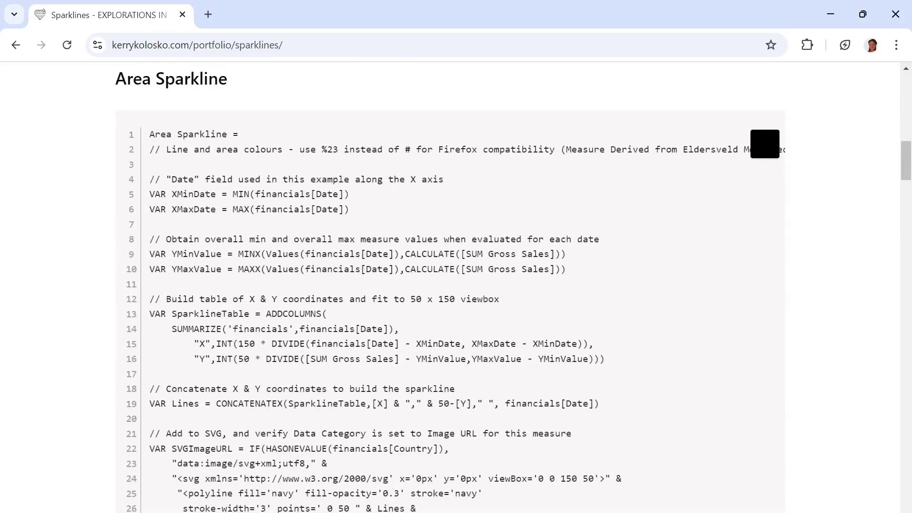
{"action": "scroll", "coordinate": [456, 285], "scroll_direction": "down", "scroll_amount": 4}
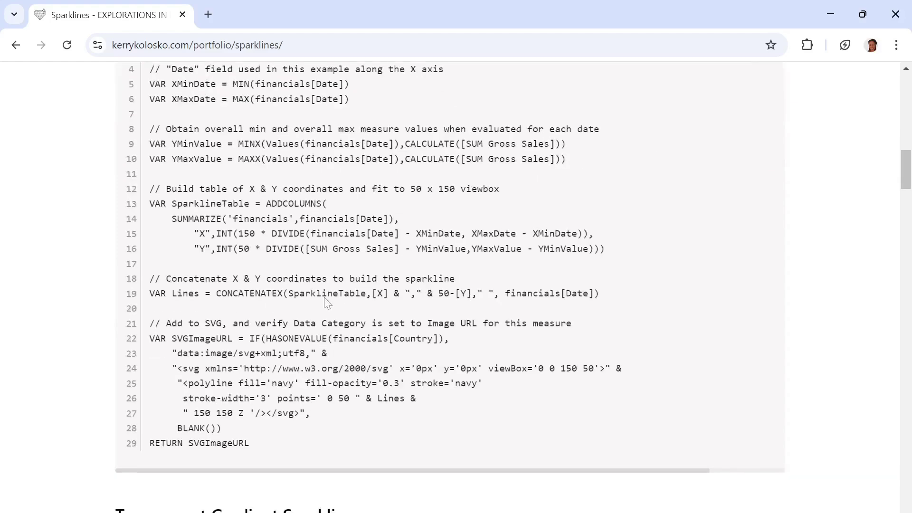
{"action": "scroll", "coordinate": [549, 281], "scroll_direction": "up", "scroll_amount": 9}
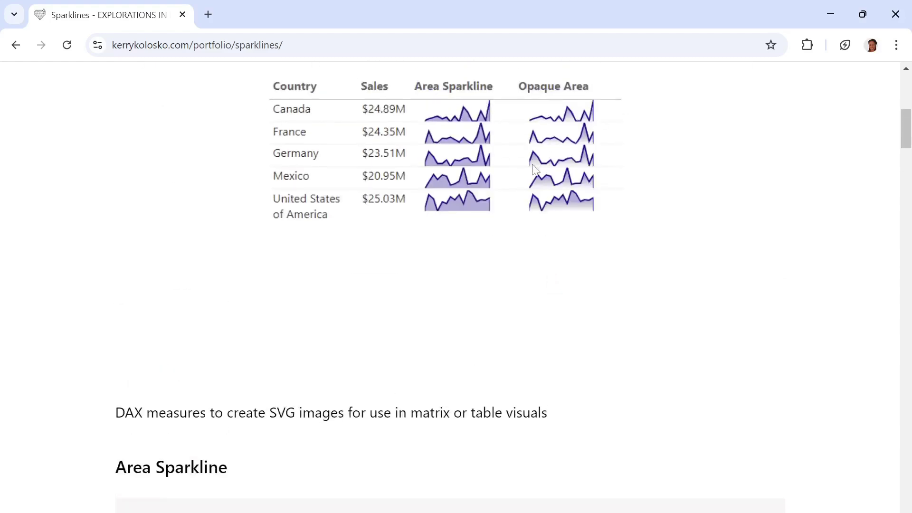
{"action": "scroll", "coordinate": [485, 318], "scroll_direction": "down", "scroll_amount": 9}
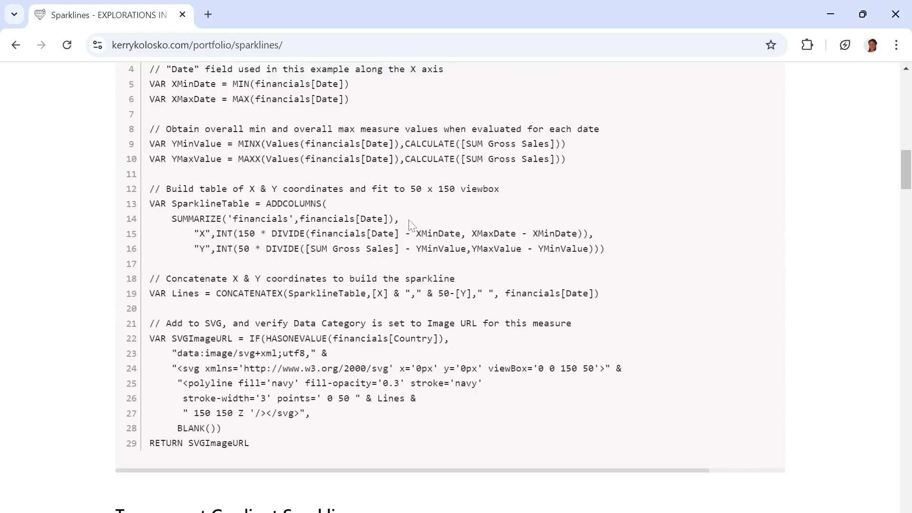
{"action": "scroll", "coordinate": [464, 417], "scroll_direction": "up", "scroll_amount": 3}
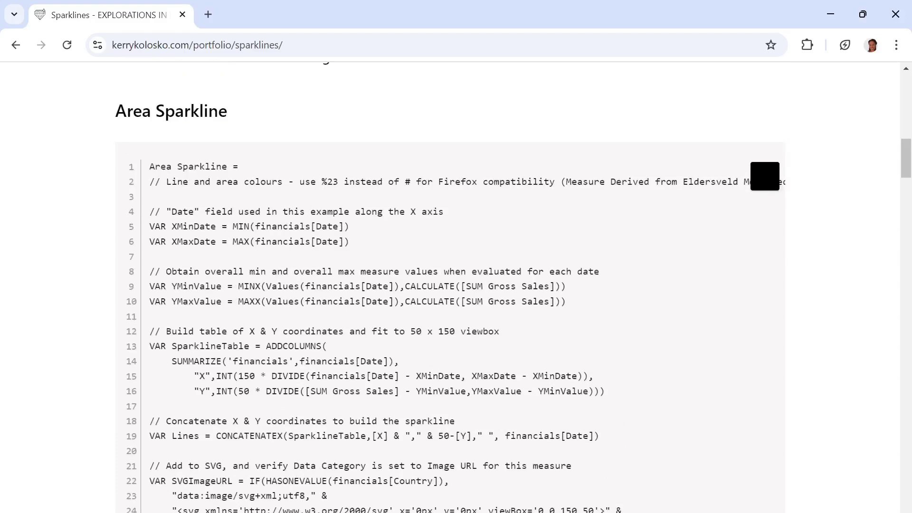
{"action": "scroll", "coordinate": [464, 418], "scroll_direction": "down", "scroll_amount": 2}
{"action": "left_click_drag", "start_coordinate": [251, 511], "coordinate": [152, 82]}
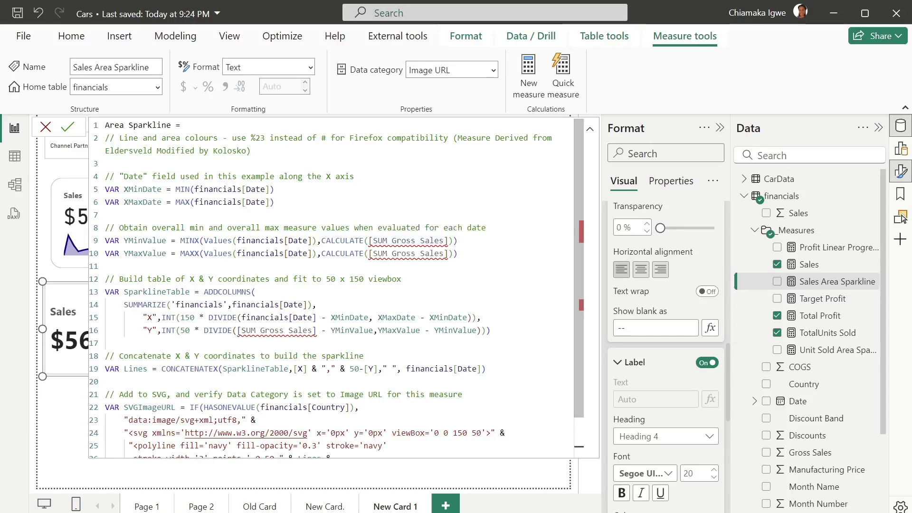
Replace all three SUM Gross Sales references in the pasted sparkline formula with the Sales measure.
{"action": "left_click", "coordinate": [387, 241]}
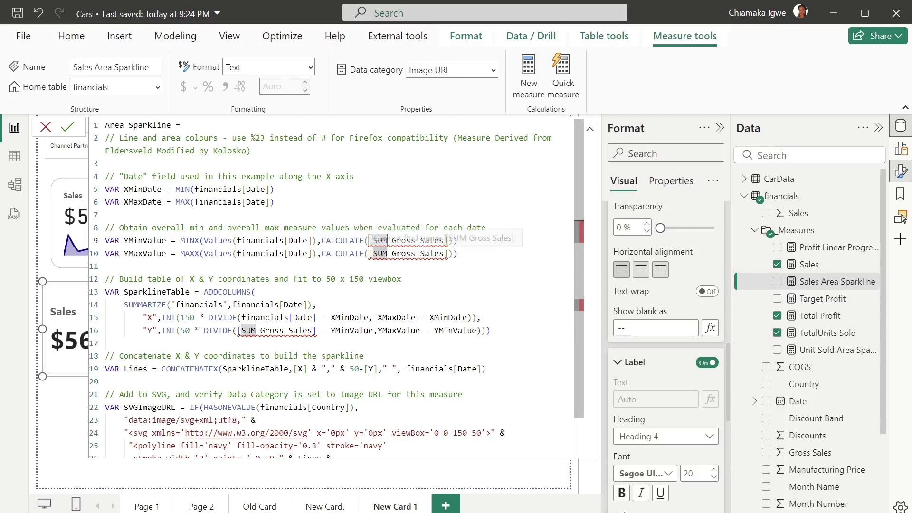
{"action": "left_click", "coordinate": [383, 253]}
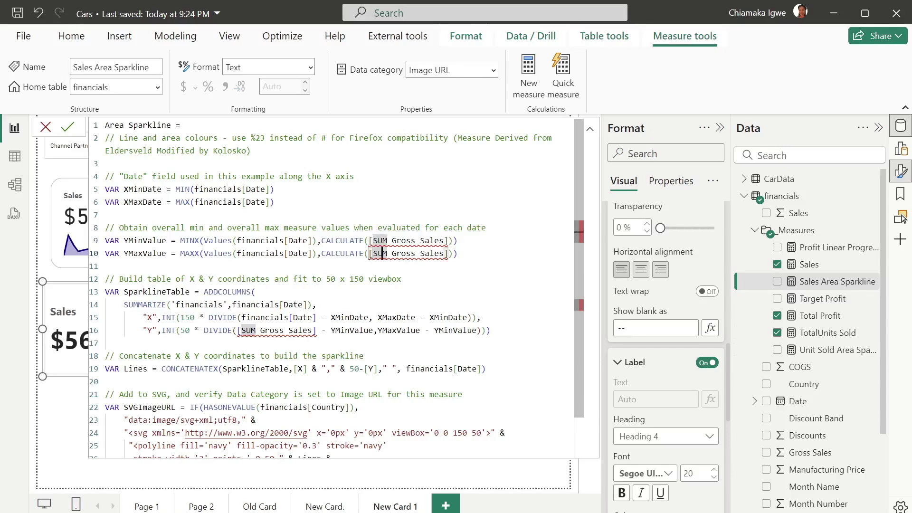
{"action": "key", "text": "ctrl+f"}
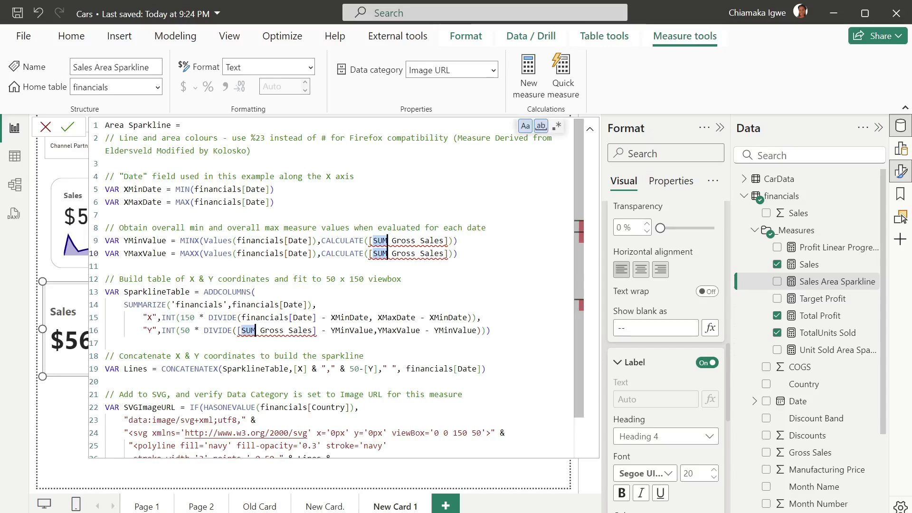
{"action": "key", "text": "alt+Return"}
{"action": "key", "text": "ctrl+shift+Right"}
{"action": "key", "text": "ctrl+shift+Right"}
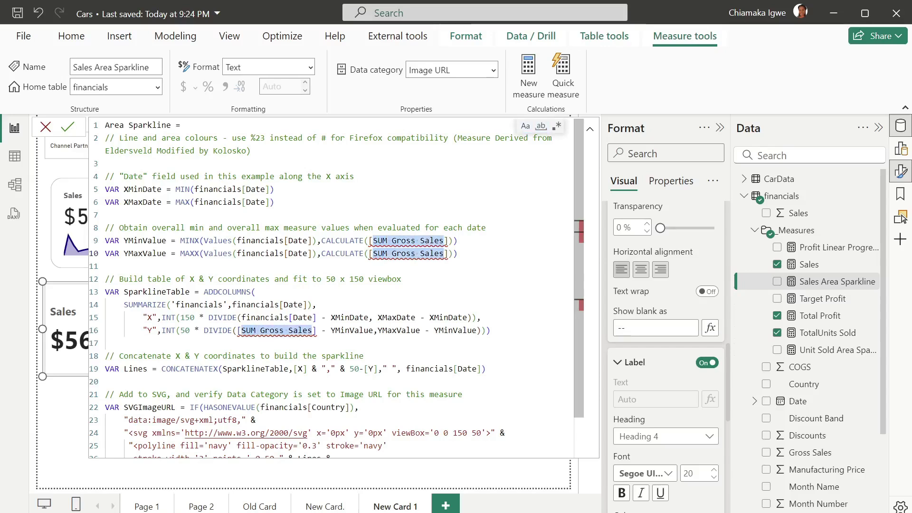
{"action": "type", "text": "Sa"}
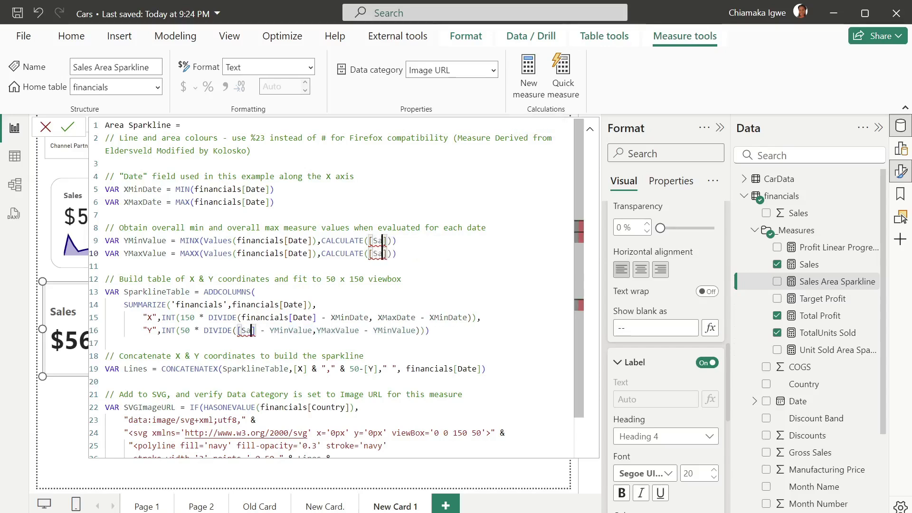
{"action": "type", "text": "les"}
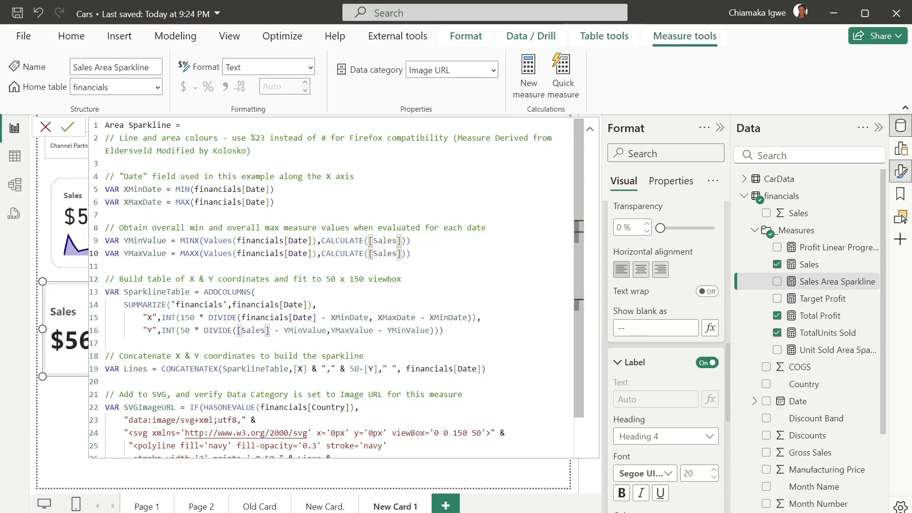
{"action": "left_click", "coordinate": [442, 330]}
Remove the IF(HASONEVALUE(financials[Country]), condition and the closing BLANK()) fallback from the SVGImageURL variable.
{"action": "scroll", "coordinate": [332, 285], "scroll_direction": "down", "scroll_amount": 2}
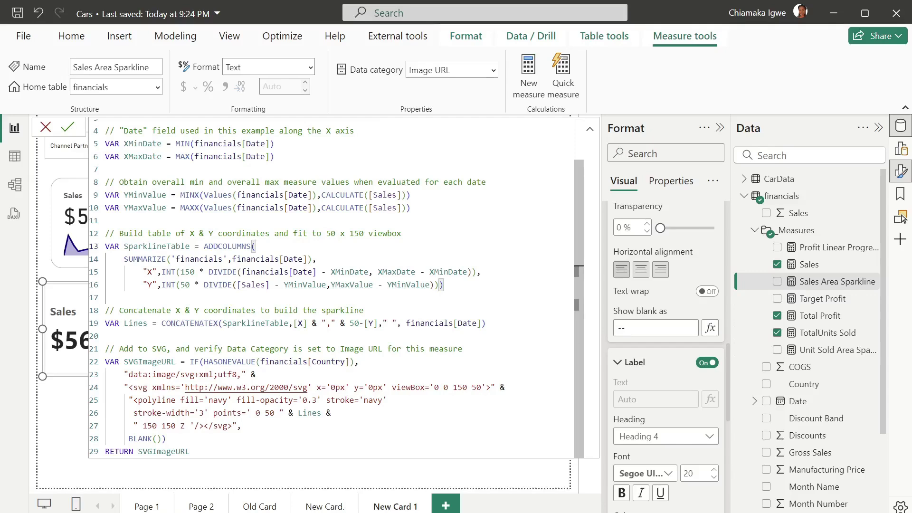
{"action": "left_click_drag", "start_coordinate": [360, 362], "coordinate": [190, 362]}
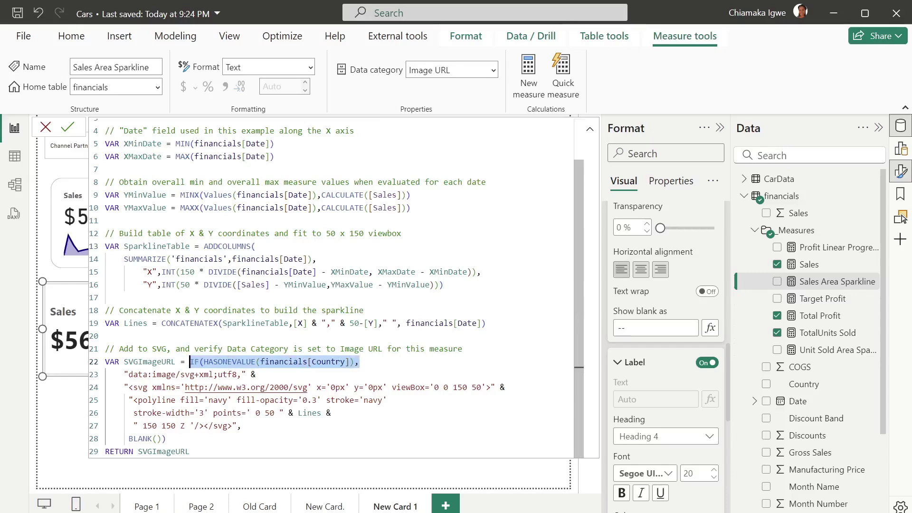
{"action": "key", "text": "BackSpace"}
{"action": "left_click", "coordinate": [167, 439]}
{"action": "left_click_drag", "start_coordinate": [166, 438], "coordinate": [124, 439]}
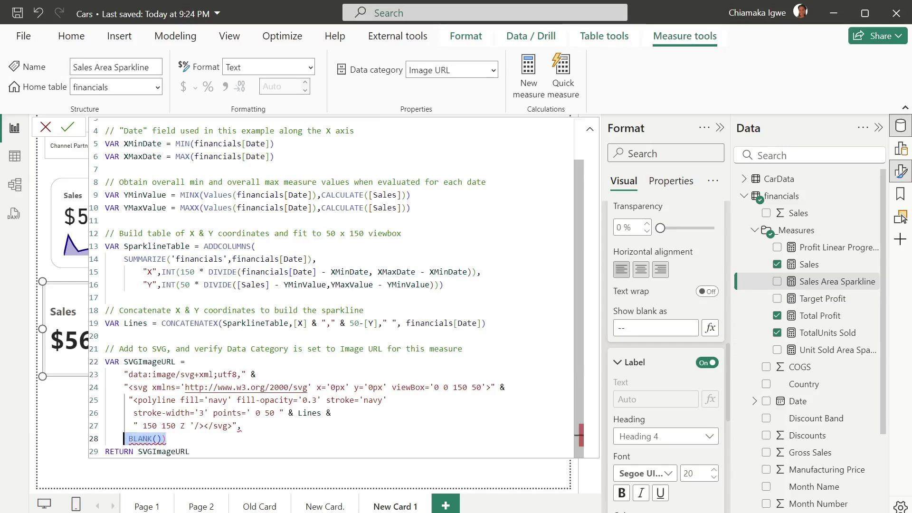
{"action": "key", "text": "BackSpace"}
{"action": "left_click", "coordinate": [164, 452]}
{"action": "scroll", "coordinate": [164, 451], "scroll_direction": "up", "scroll_amount": 2}
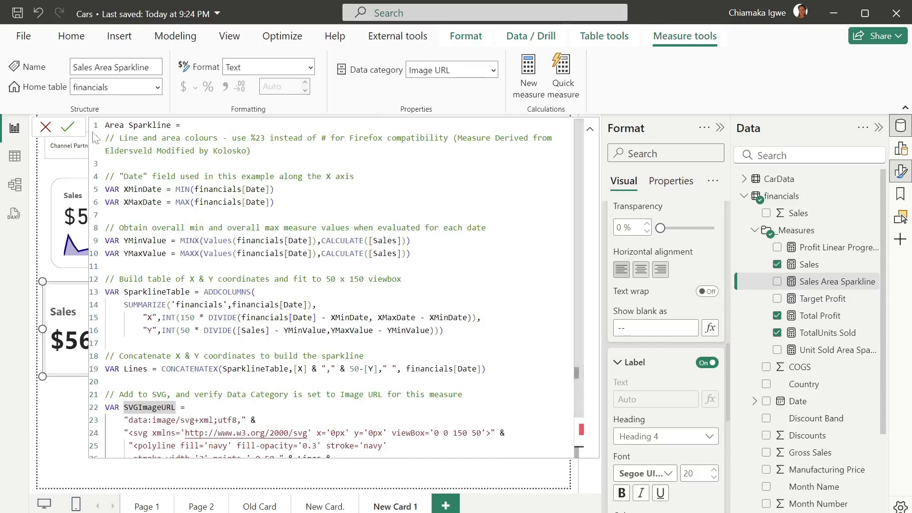
Commit the Area Sparkline measure's formula and target the Sales series in the multi-card's image settings.
{"action": "left_click", "coordinate": [68, 127]}
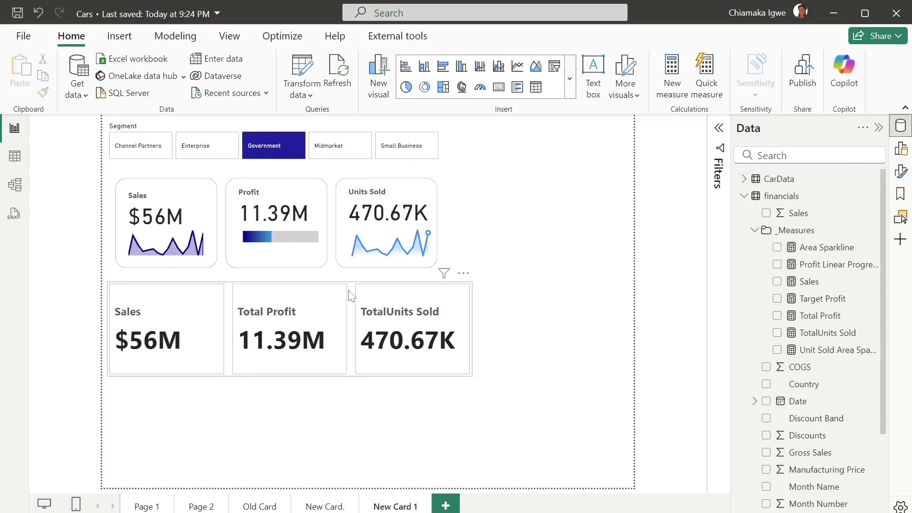
{"action": "left_click", "coordinate": [350, 296]}
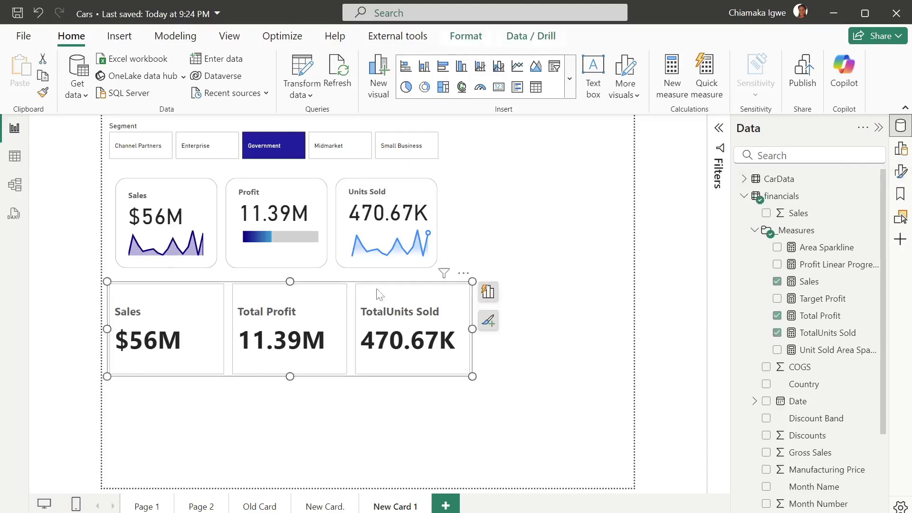
{"action": "left_click", "coordinate": [899, 173]}
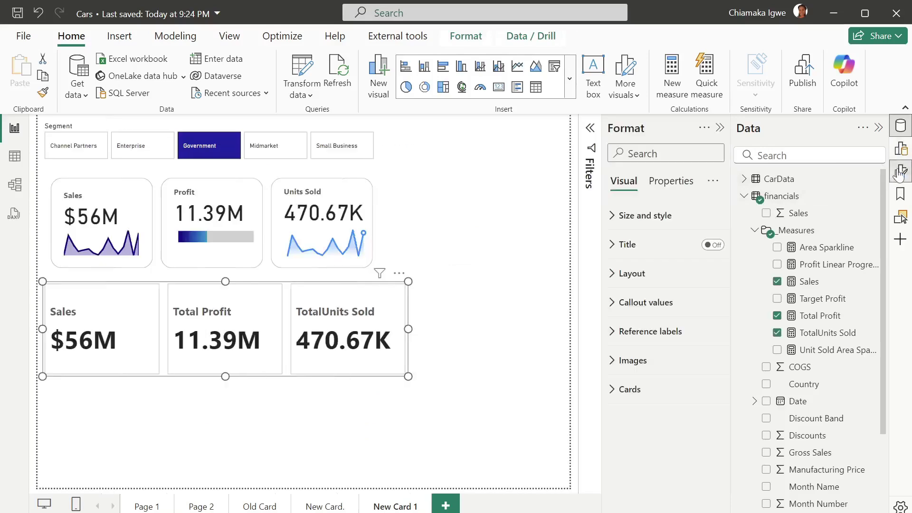
{"action": "left_click", "coordinate": [617, 363]}
{"action": "scroll", "coordinate": [687, 380], "scroll_direction": "down", "scroll_amount": 2}
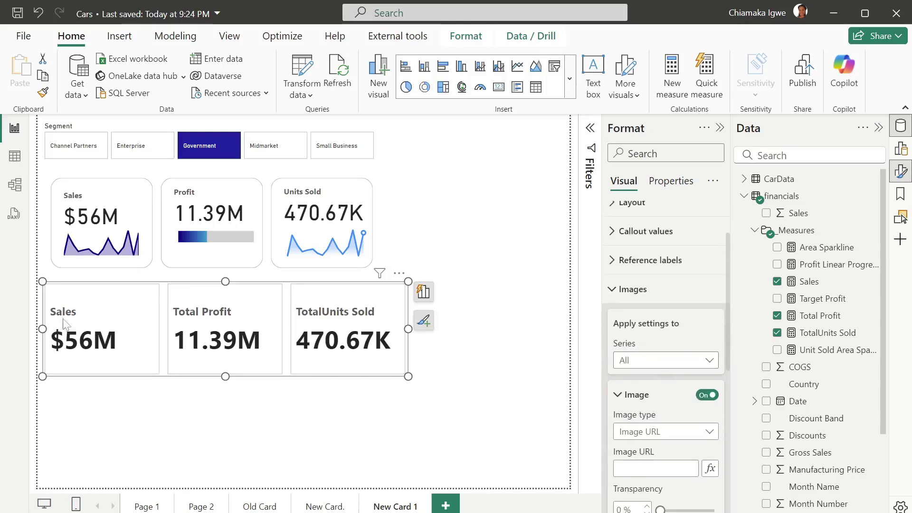
{"action": "left_click", "coordinate": [664, 362]}
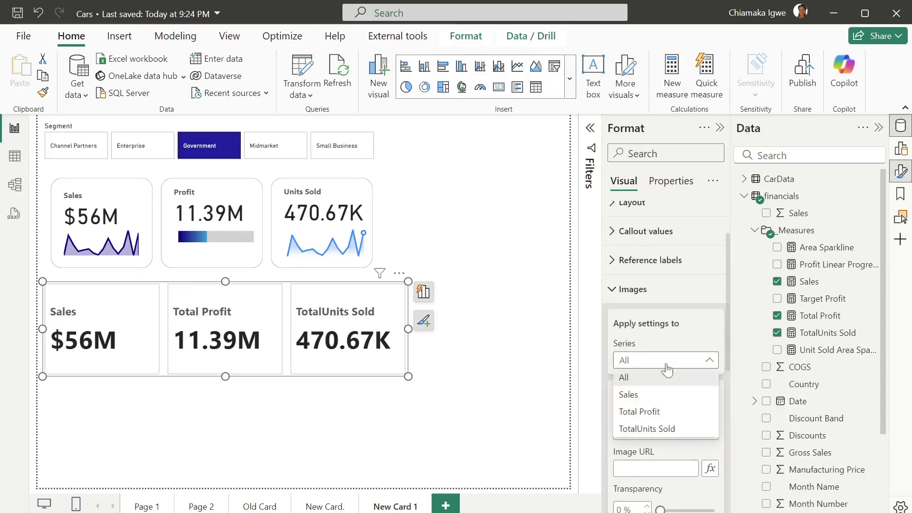
{"action": "left_click", "coordinate": [635, 395]}
{"action": "scroll", "coordinate": [703, 290], "scroll_direction": "down", "scroll_amount": 3}
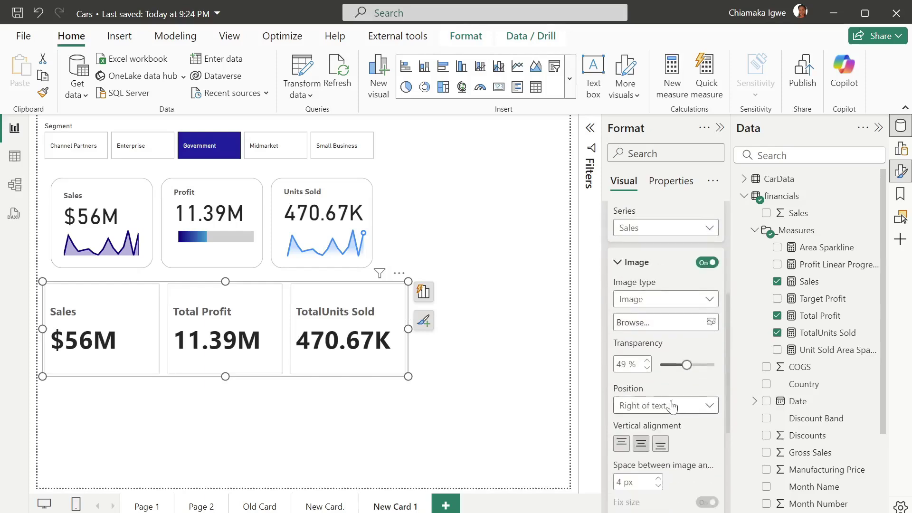
Set the Sales series' image type to Image URL and base it on the Area Sparkline measure's field value.
{"action": "left_click", "coordinate": [699, 291]}
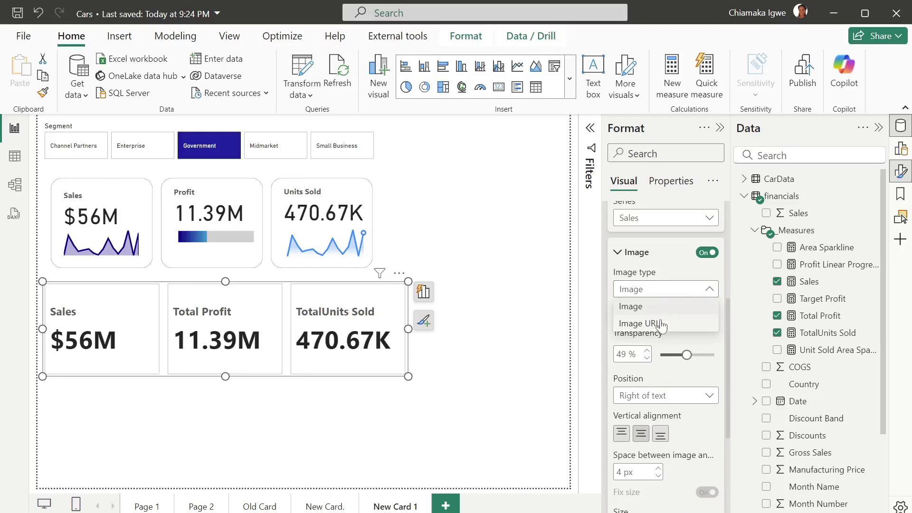
{"action": "left_click", "coordinate": [656, 319]}
{"action": "left_click", "coordinate": [709, 326]}
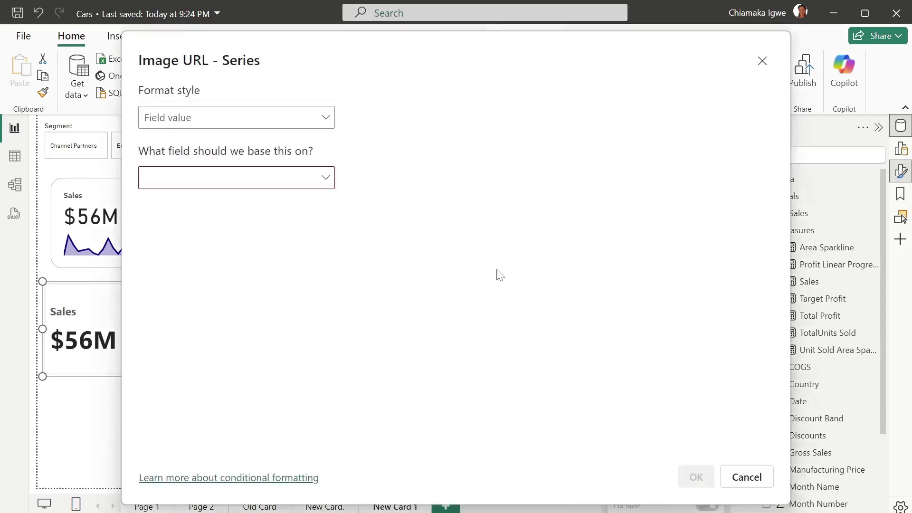
{"action": "left_click", "coordinate": [214, 177]}
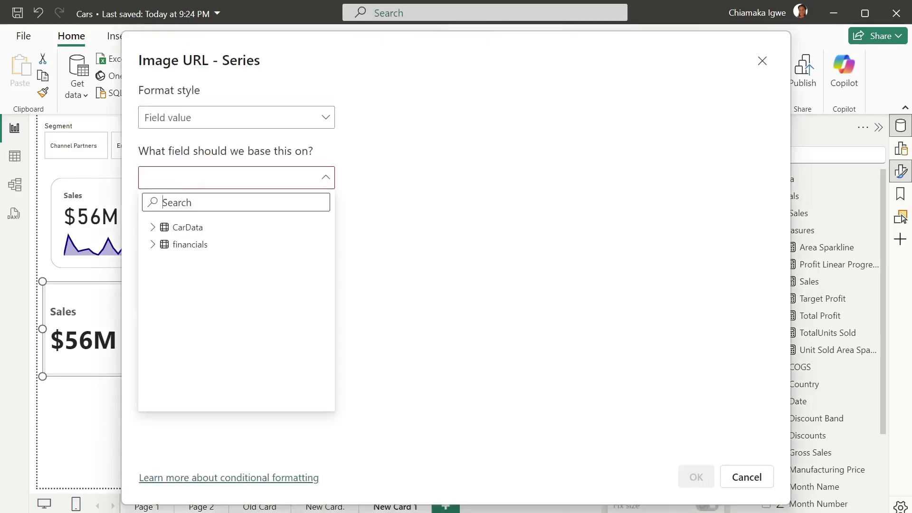
{"action": "left_click", "coordinate": [154, 244]}
{"action": "left_click", "coordinate": [164, 279]}
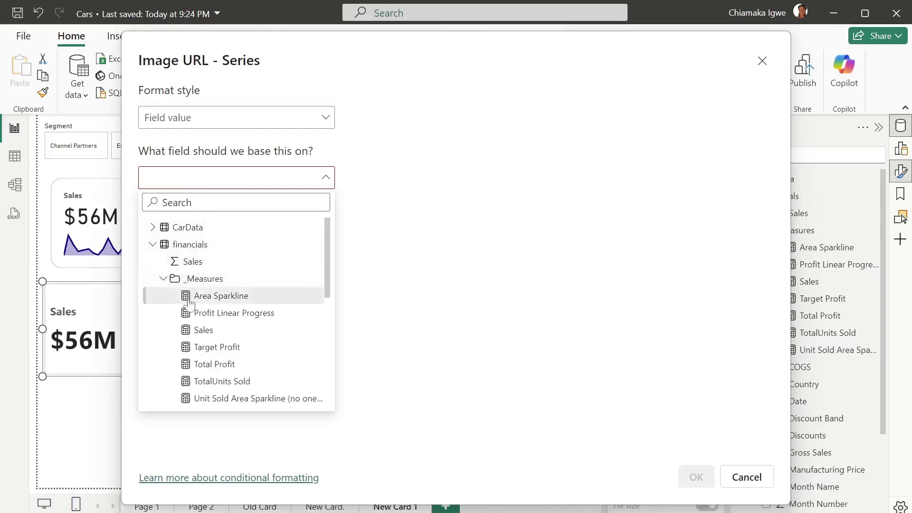
{"action": "left_click", "coordinate": [211, 296]}
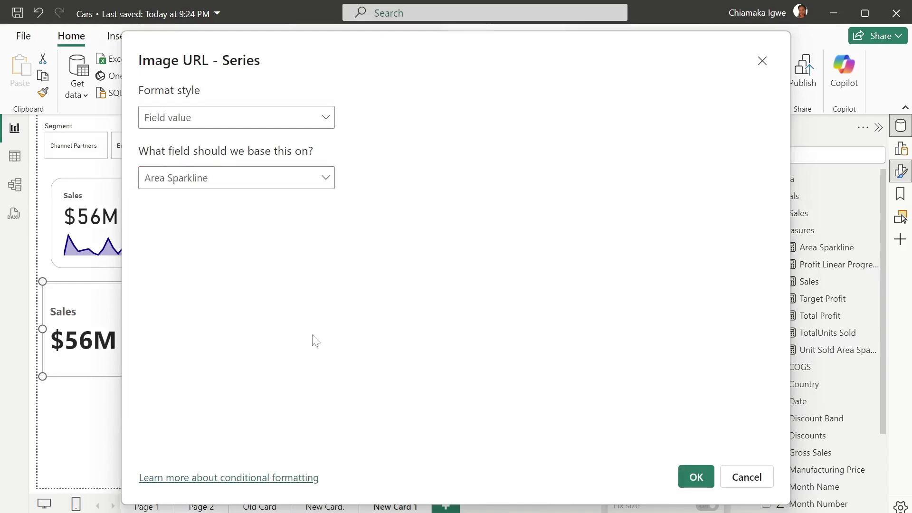
{"action": "left_click", "coordinate": [694, 477]}
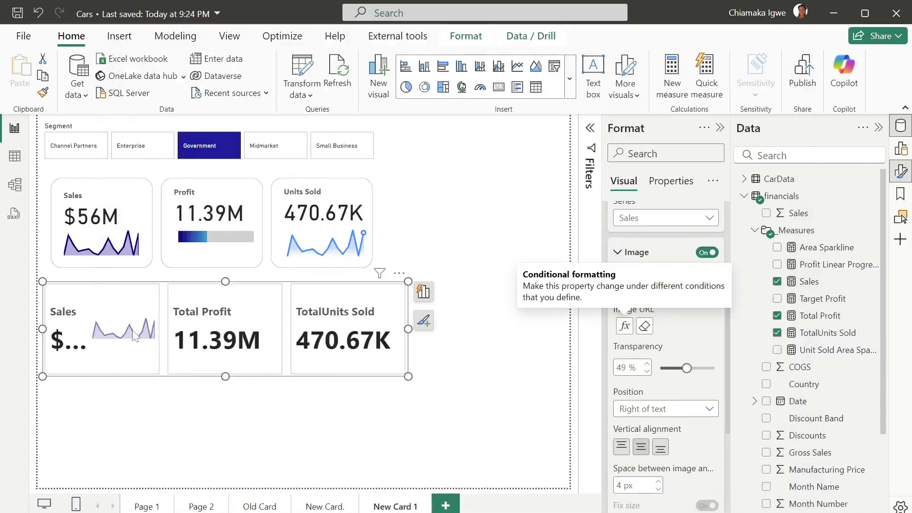
Position the Sales series' sparkline image below the text.
{"action": "scroll", "coordinate": [695, 412], "scroll_direction": "down", "scroll_amount": 2}
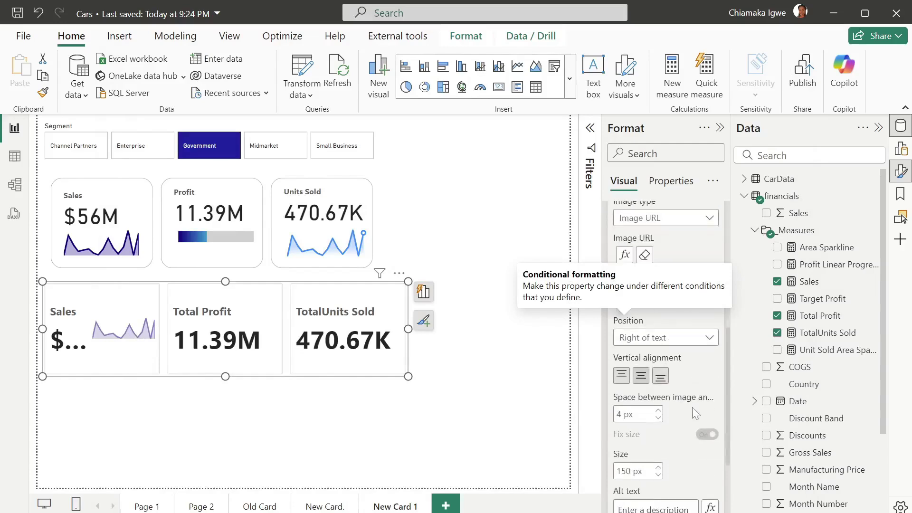
{"action": "left_click", "coordinate": [702, 339]}
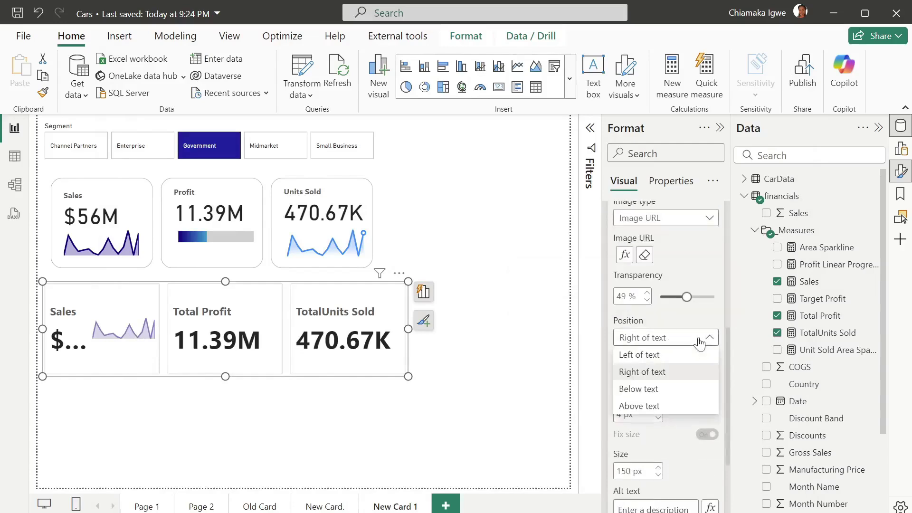
{"action": "left_click", "coordinate": [640, 390]}
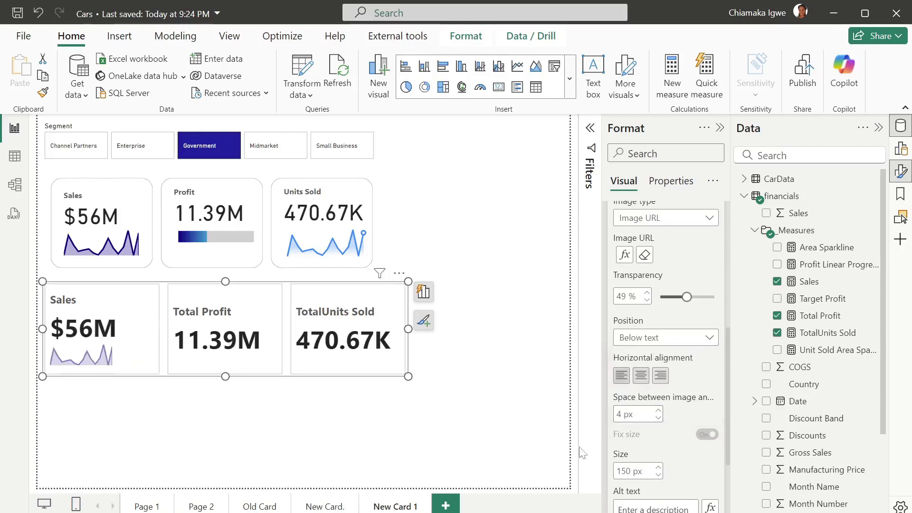
Set the Sales sparkline image size to 250 px and slightly enlarge the multi-card visual in width and height.
{"action": "left_click", "coordinate": [623, 471]}
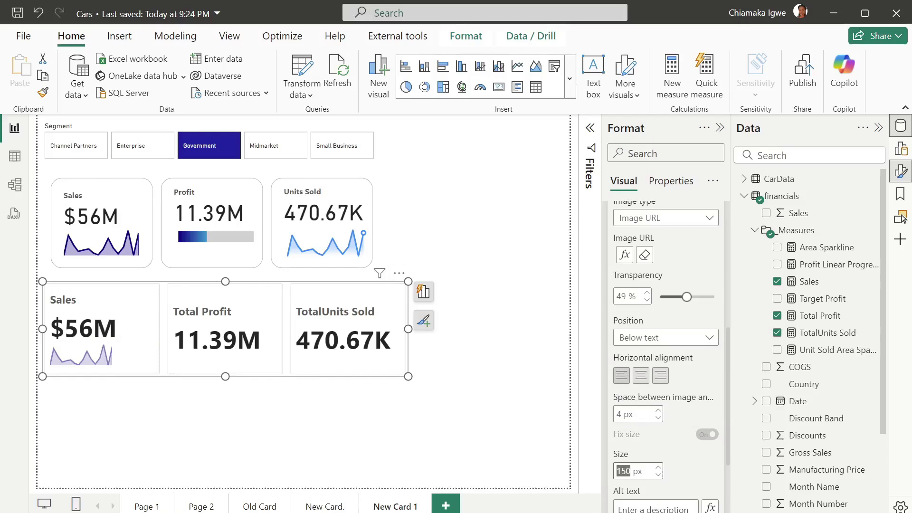
{"action": "type", "text": "2"}
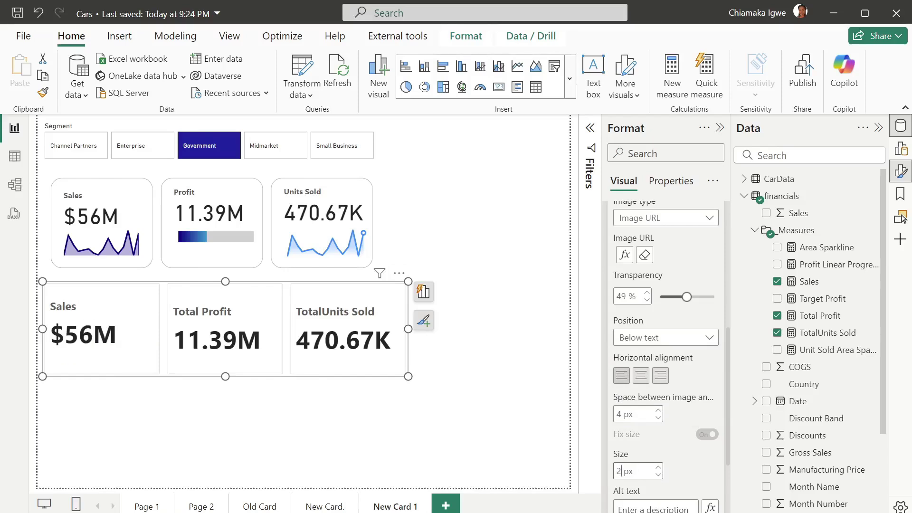
{"action": "type", "text": "50"}
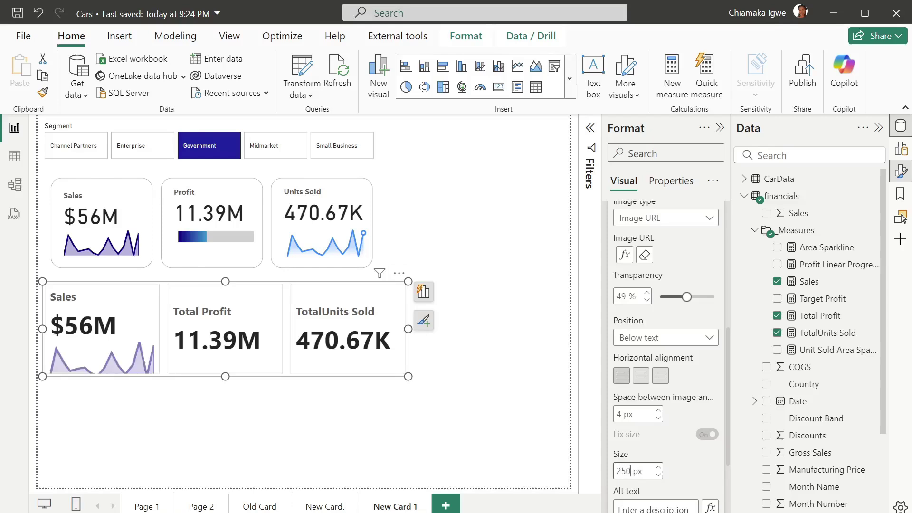
{"action": "left_click_drag", "start_coordinate": [409, 377], "coordinate": [436, 398]}
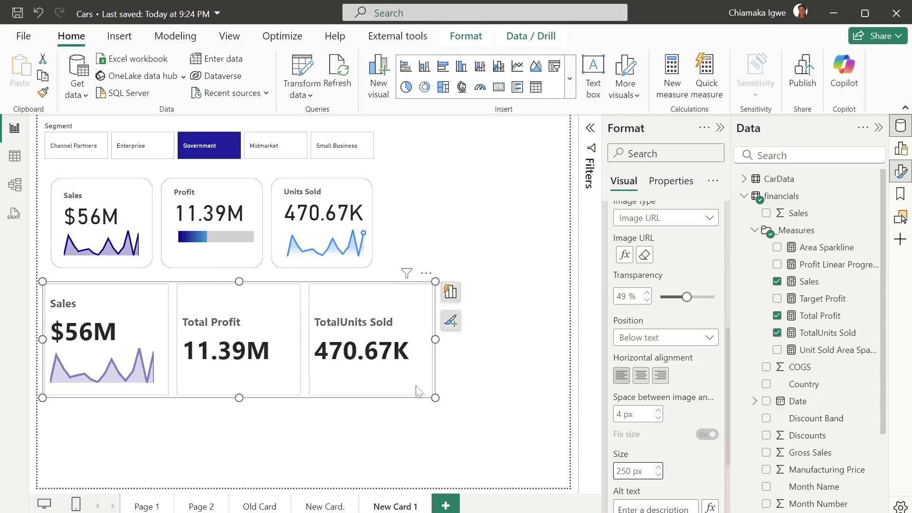
Review the Progress Bar DAX code on the browser's Progress Bars page, and compare it with the Profit Linear Progress measure in Power BI.
{"action": "left_click", "coordinate": [832, 264]}
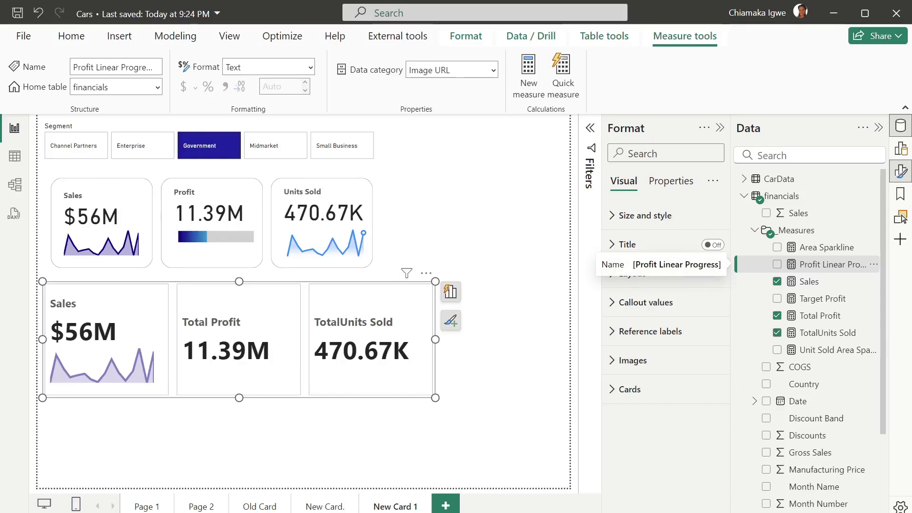
{"action": "key", "text": "alt+Tab"}
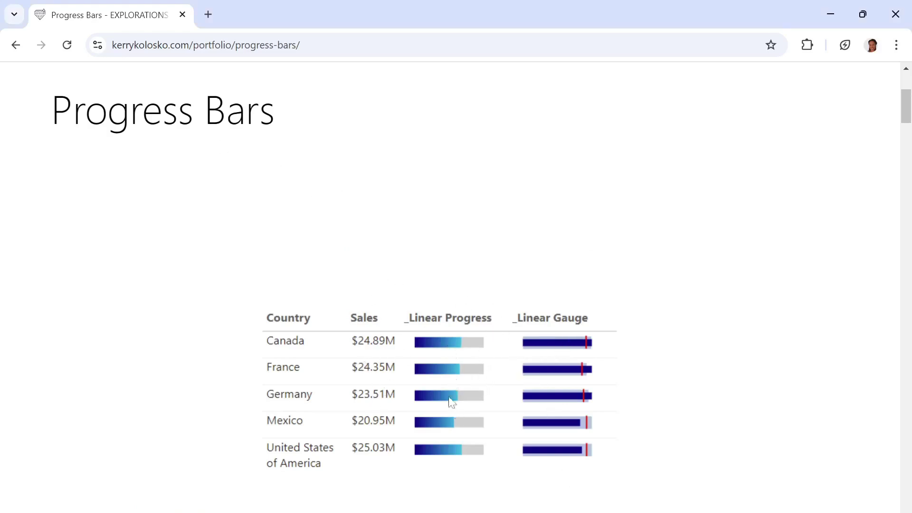
{"action": "scroll", "coordinate": [446, 378], "scroll_direction": "down", "scroll_amount": 6}
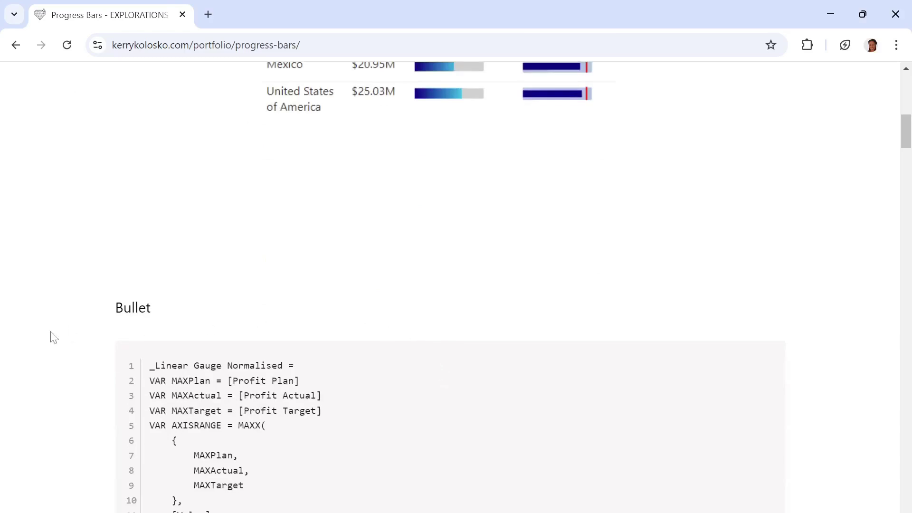
{"action": "scroll", "coordinate": [167, 332], "scroll_direction": "down", "scroll_amount": 11}
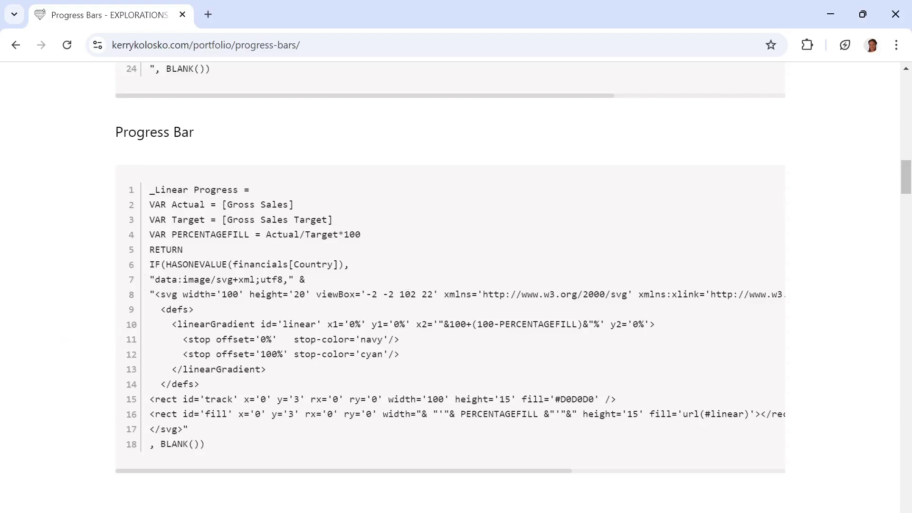
{"action": "left_click", "coordinate": [479, 494]}
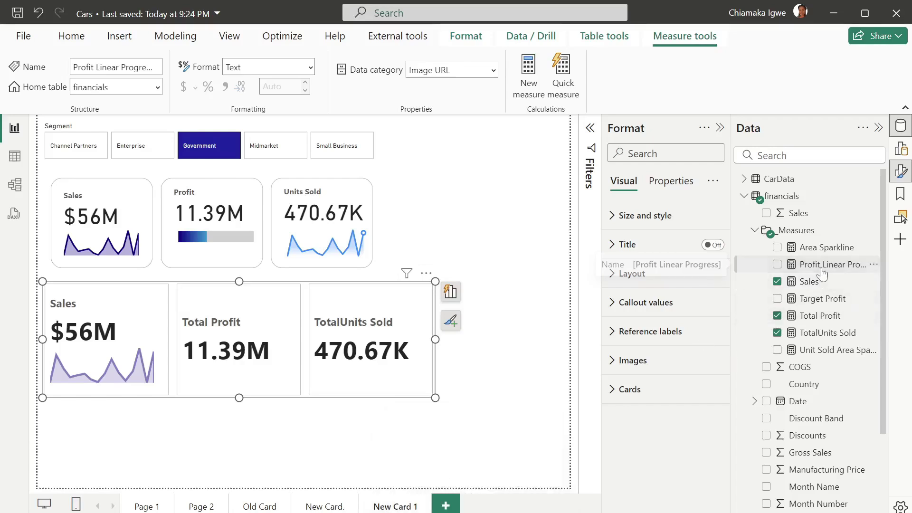
{"action": "left_click", "coordinate": [791, 266]}
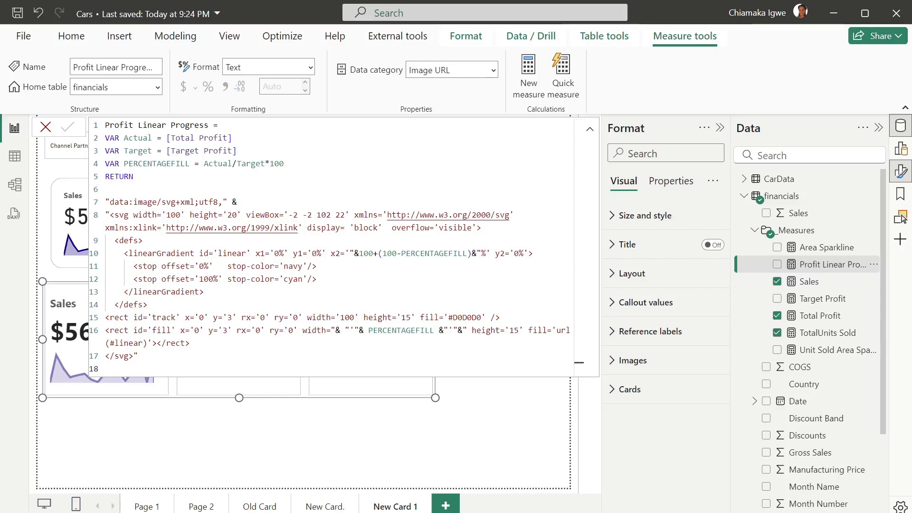
{"action": "left_click", "coordinate": [588, 133]}
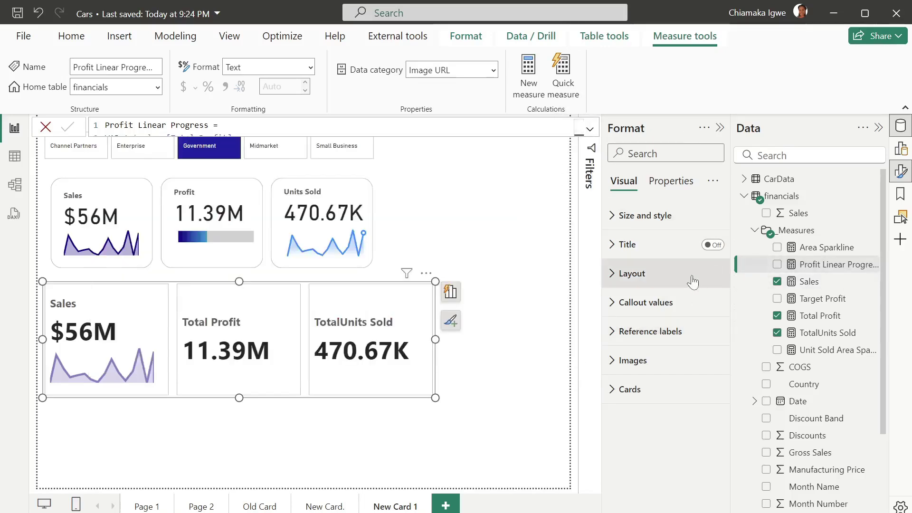
Base the Total Profit series' image URL on the Profit Linear Progress measure and position the image below the text.
{"action": "left_click", "coordinate": [613, 364]}
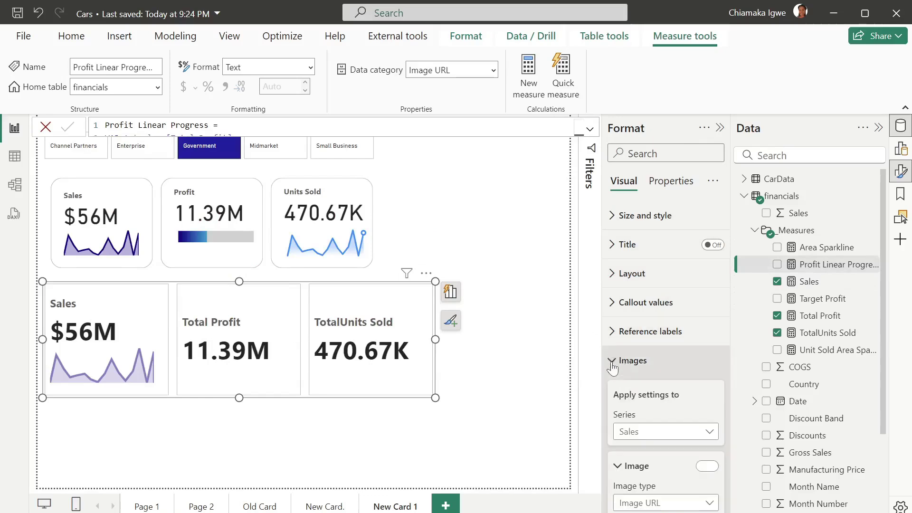
{"action": "left_click", "coordinate": [656, 290]}
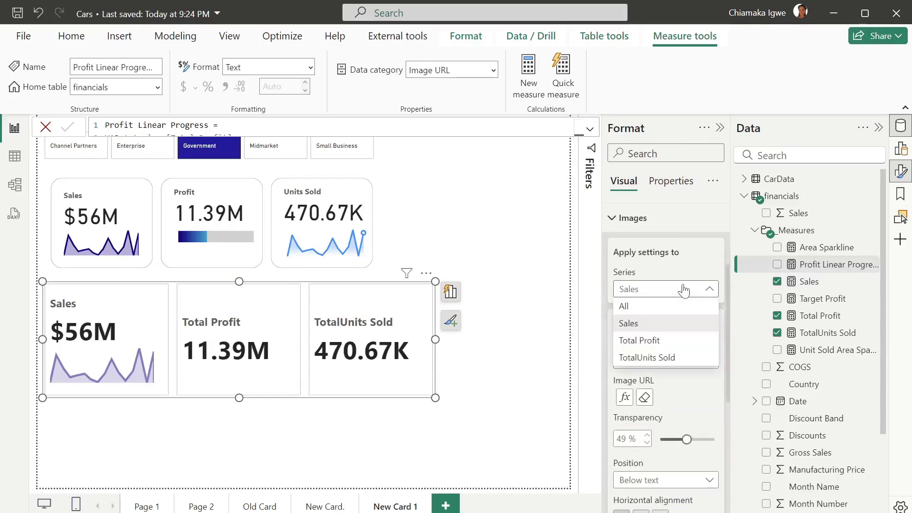
{"action": "left_click", "coordinate": [646, 341]}
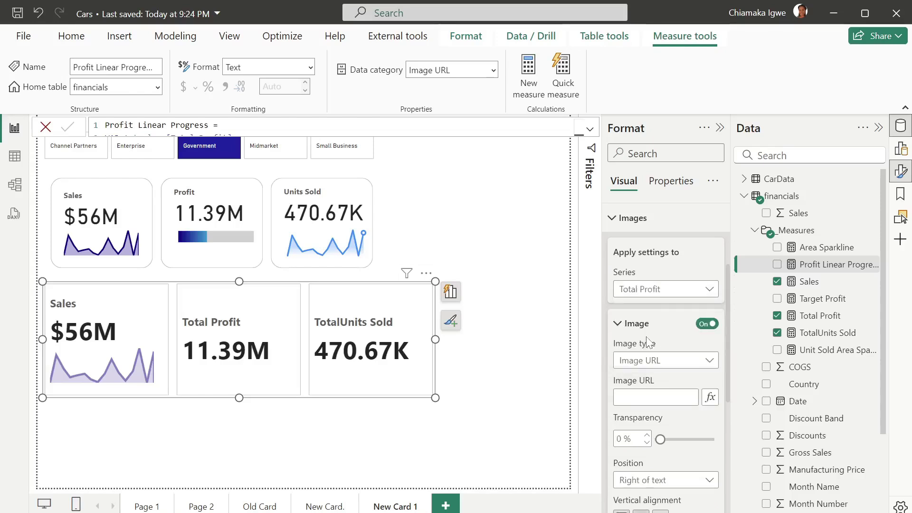
{"action": "left_click", "coordinate": [711, 399]}
{"action": "left_click", "coordinate": [327, 178]}
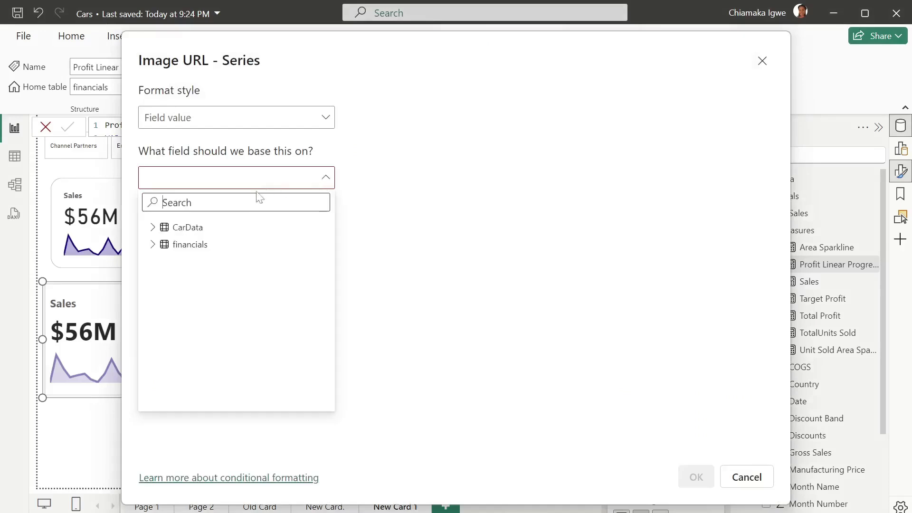
{"action": "left_click", "coordinate": [153, 246]}
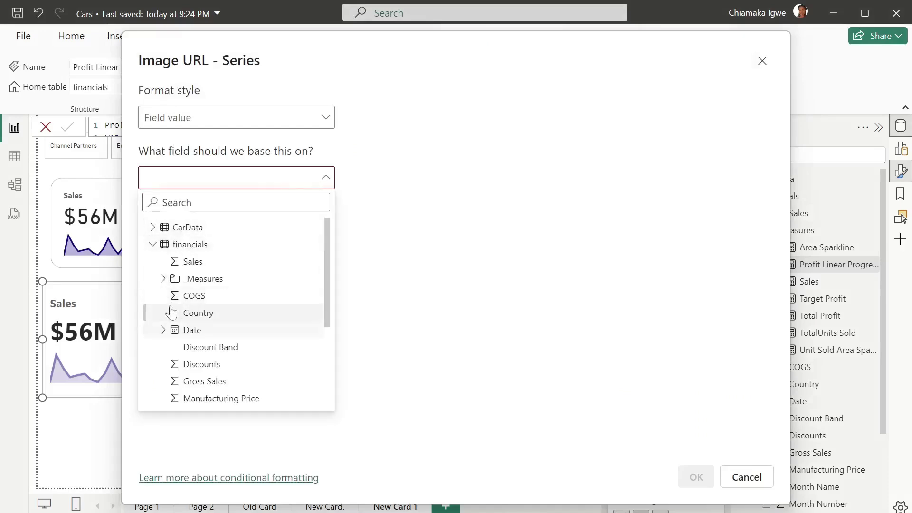
{"action": "left_click", "coordinate": [162, 280]}
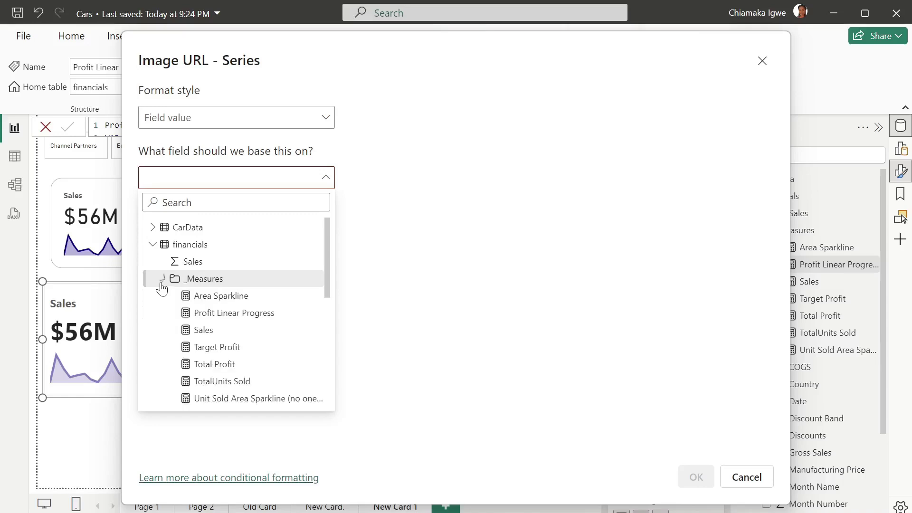
{"action": "left_click", "coordinate": [202, 313]}
{"action": "left_click", "coordinate": [695, 477]}
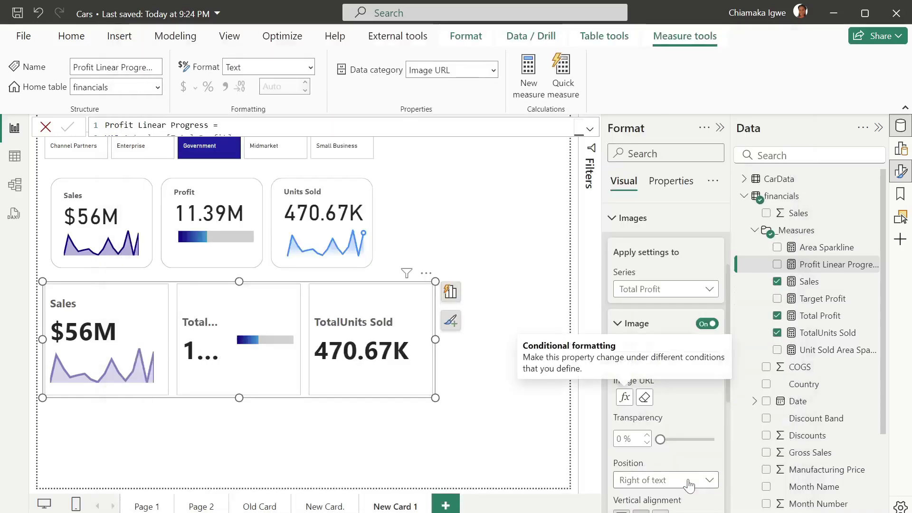
{"action": "left_click", "coordinate": [690, 483]}
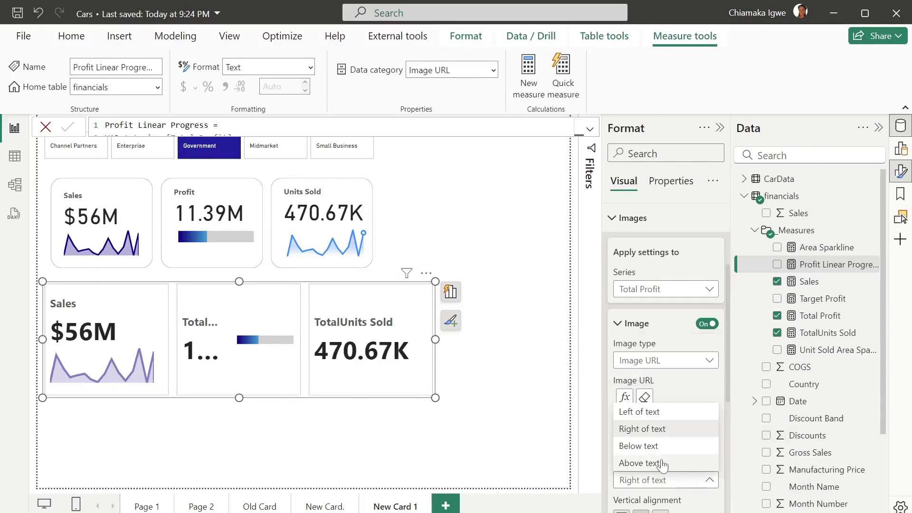
{"action": "left_click", "coordinate": [653, 445]}
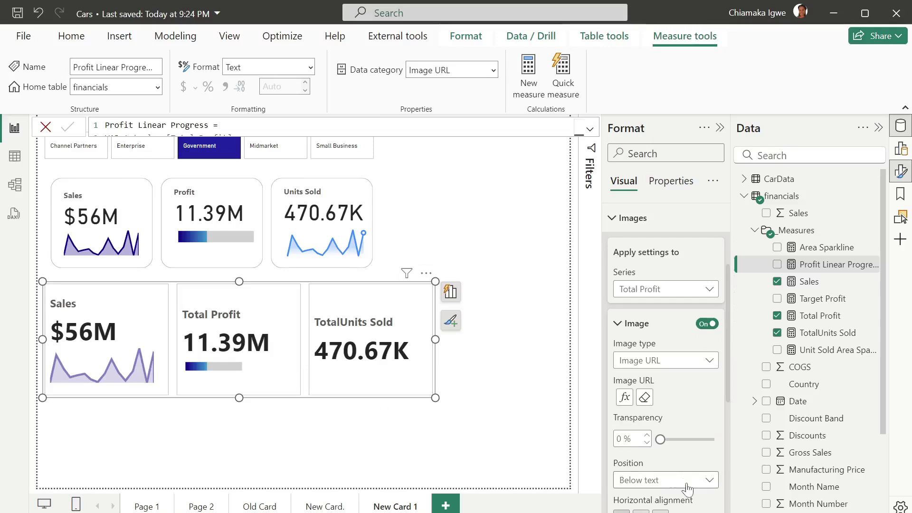
Set the Total Profit progress bar image size to 259 px.
{"action": "scroll", "coordinate": [660, 436], "scroll_direction": "down", "scroll_amount": 3}
{"action": "double_click", "coordinate": [623, 471]}
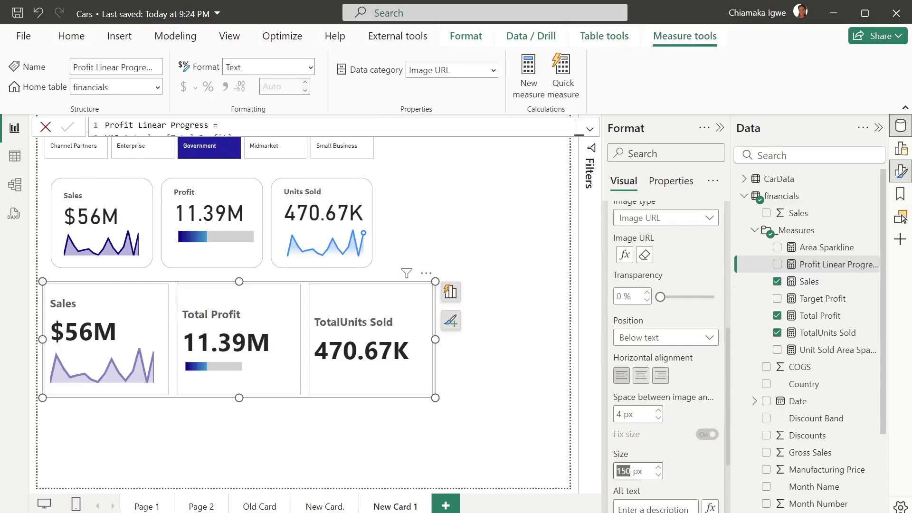
{"action": "type", "text": "259"}
{"action": "key", "text": "Return"}
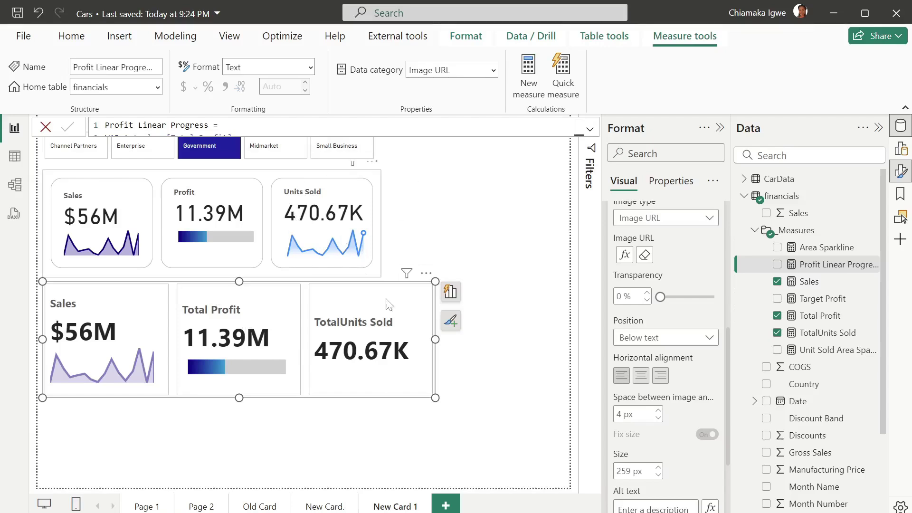
Switch to the browser, open the Gradient Area Sparkline with last point template, and review its DAX code for use in a singular visual.
{"action": "mouse_move", "coordinate": [503, 512]}
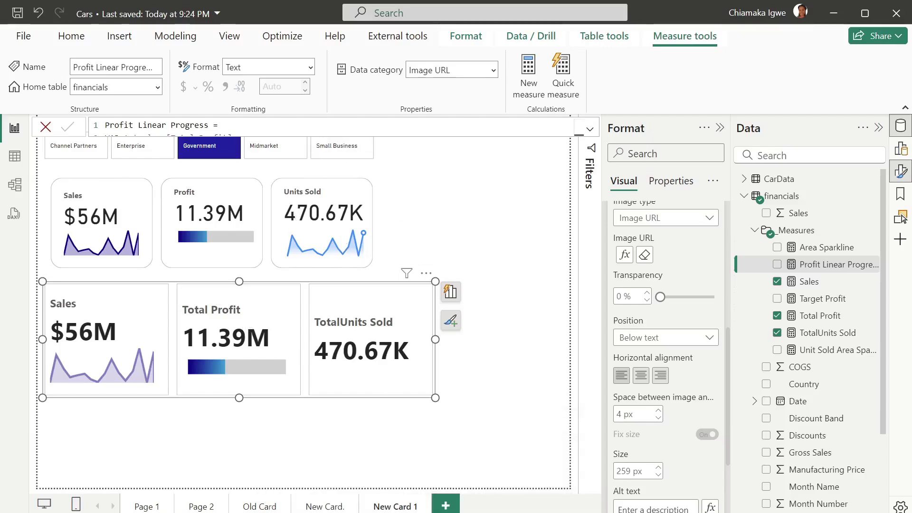
{"action": "left_click", "coordinate": [340, 512]}
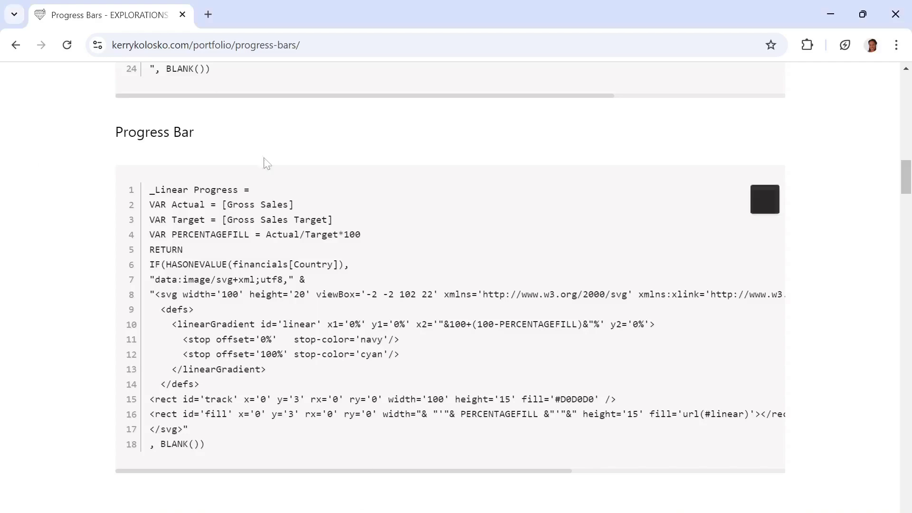
{"action": "left_click", "coordinate": [16, 46]}
{"action": "scroll", "coordinate": [479, 305], "scroll_direction": "up", "scroll_amount": 3}
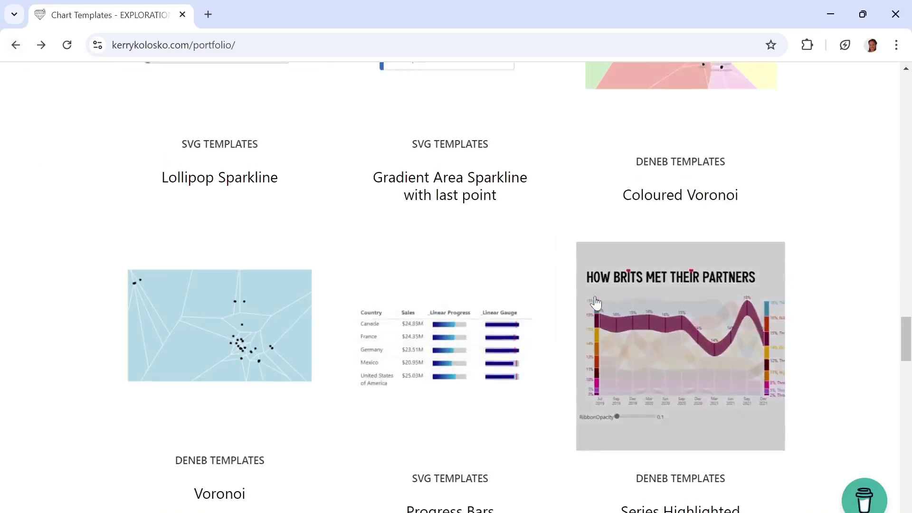
{"action": "left_click", "coordinate": [443, 316]}
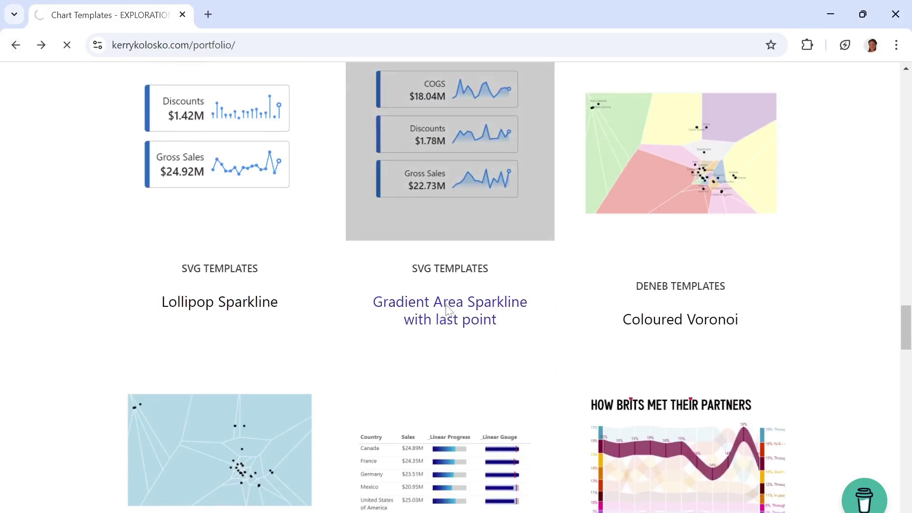
{"action": "scroll", "coordinate": [531, 329], "scroll_direction": "down", "scroll_amount": 6}
{"action": "scroll", "coordinate": [531, 328], "scroll_direction": "down", "scroll_amount": 12}
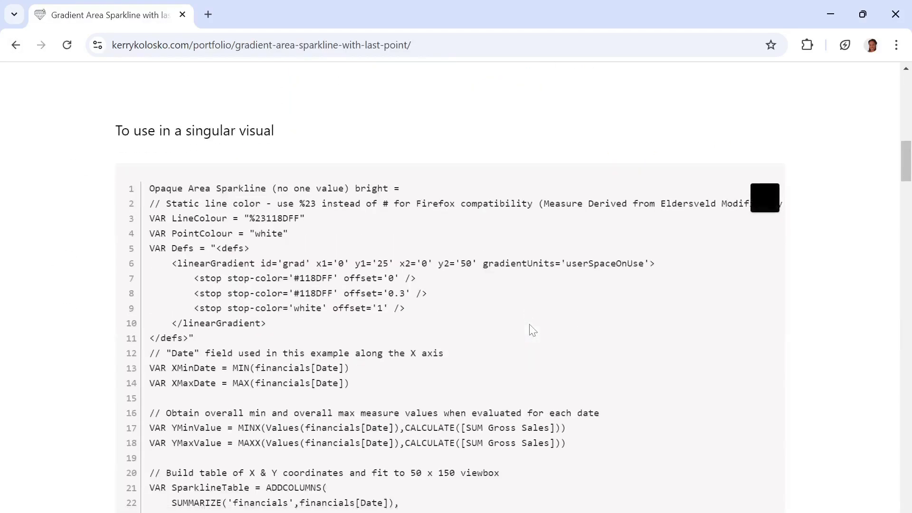
{"action": "scroll", "coordinate": [532, 328], "scroll_direction": "up", "scroll_amount": 4}
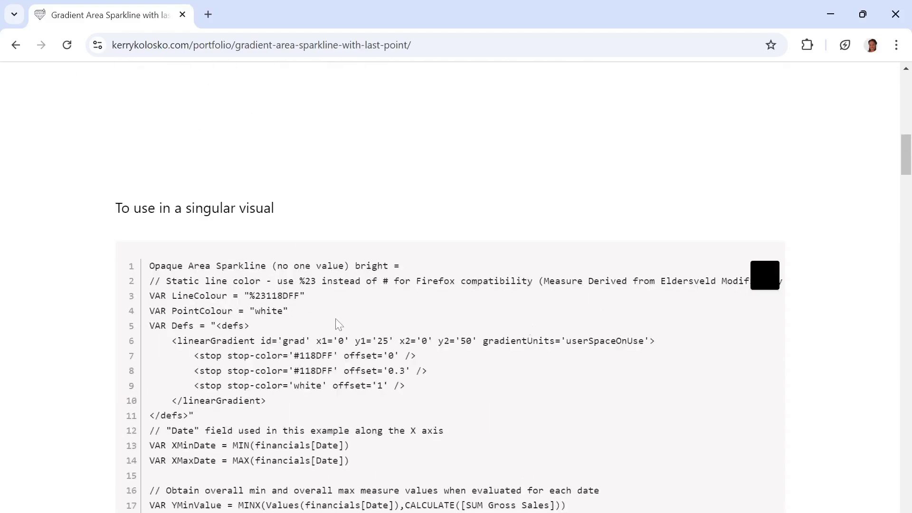
{"action": "scroll", "coordinate": [338, 326], "scroll_direction": "down", "scroll_amount": 1}
{"action": "scroll", "coordinate": [342, 320], "scroll_direction": "down", "scroll_amount": 3}
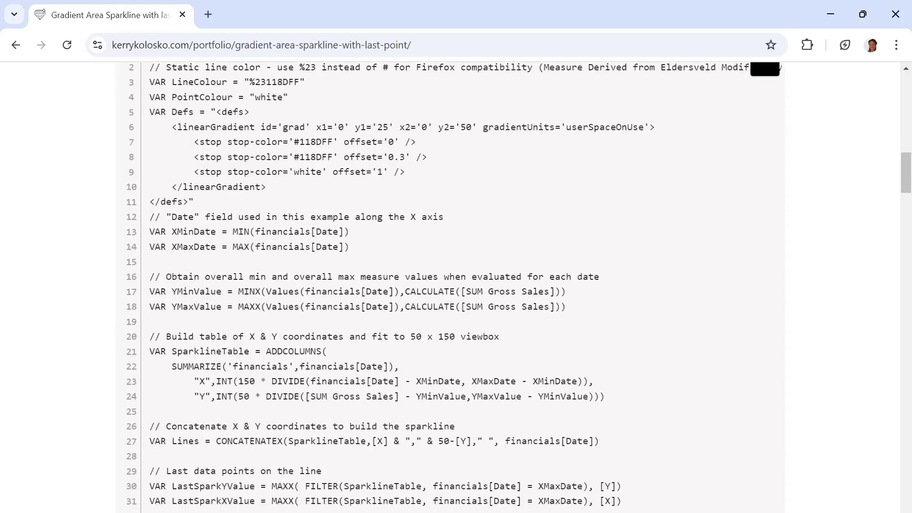
{"action": "scroll", "coordinate": [503, 356], "scroll_direction": "down", "scroll_amount": 8}
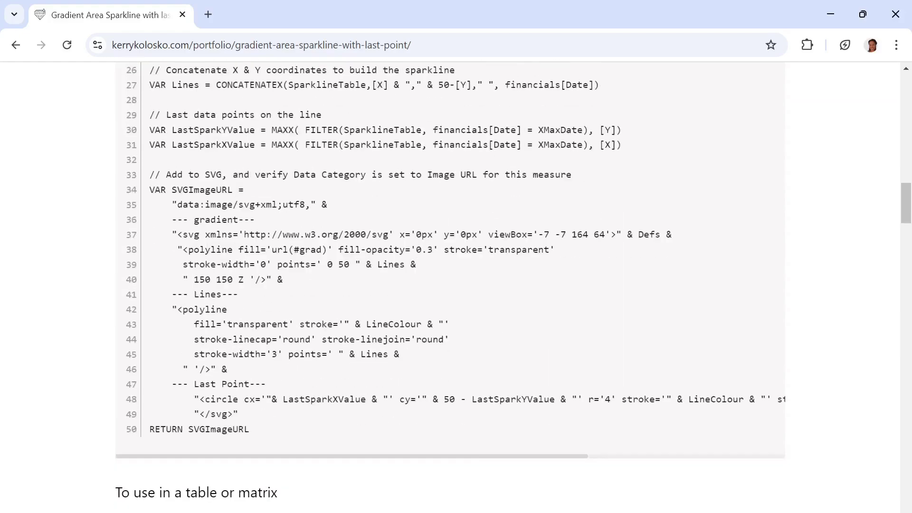
{"action": "scroll", "coordinate": [390, 296], "scroll_direction": "up", "scroll_amount": 6}
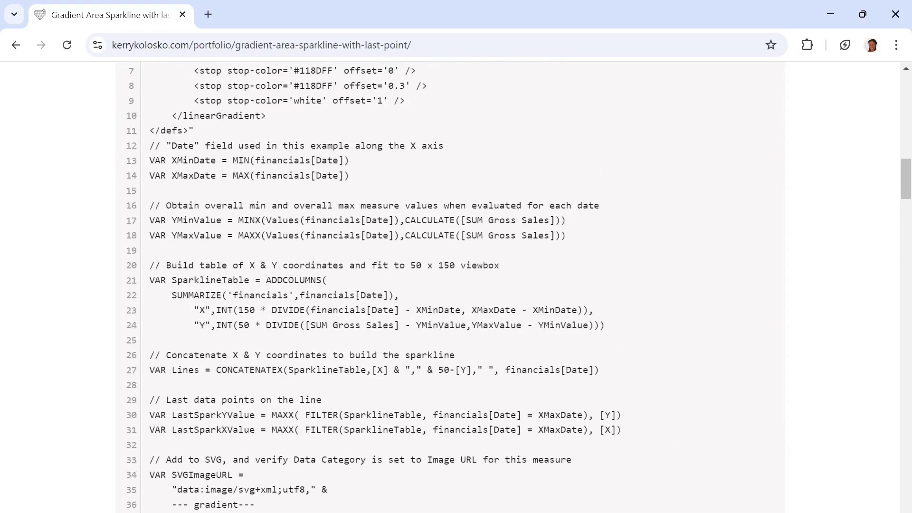
Return to Power BI and review the DAX code of the Unit Sold Area Sparkline (no one value) bright measure.
{"action": "left_click", "coordinate": [480, 502]}
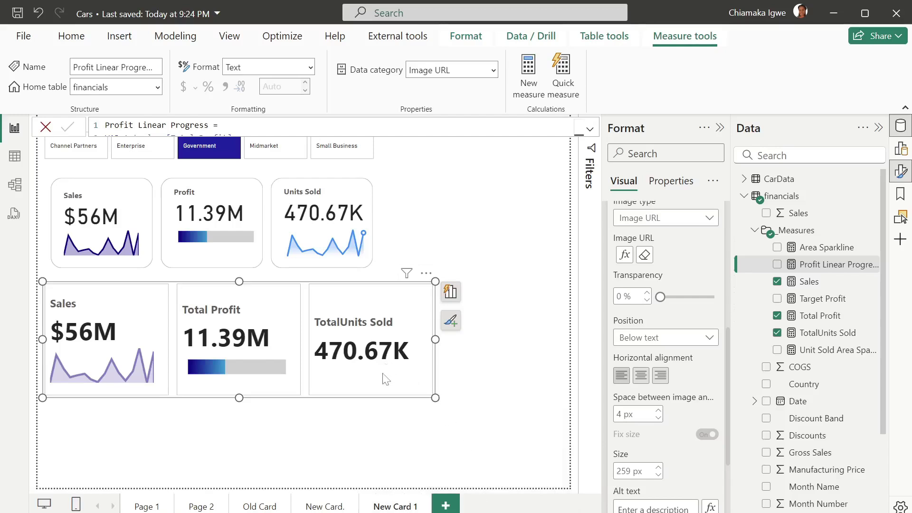
{"action": "left_click", "coordinate": [808, 354]}
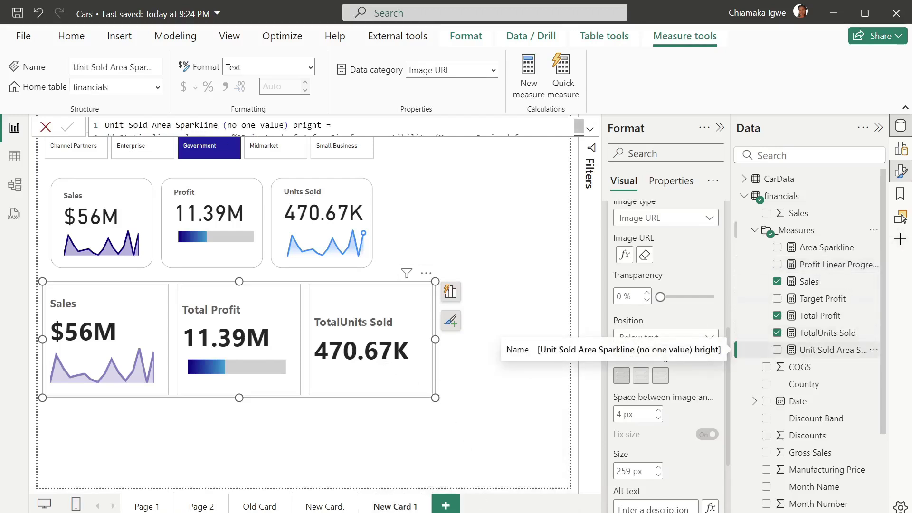
{"action": "left_click", "coordinate": [588, 127]}
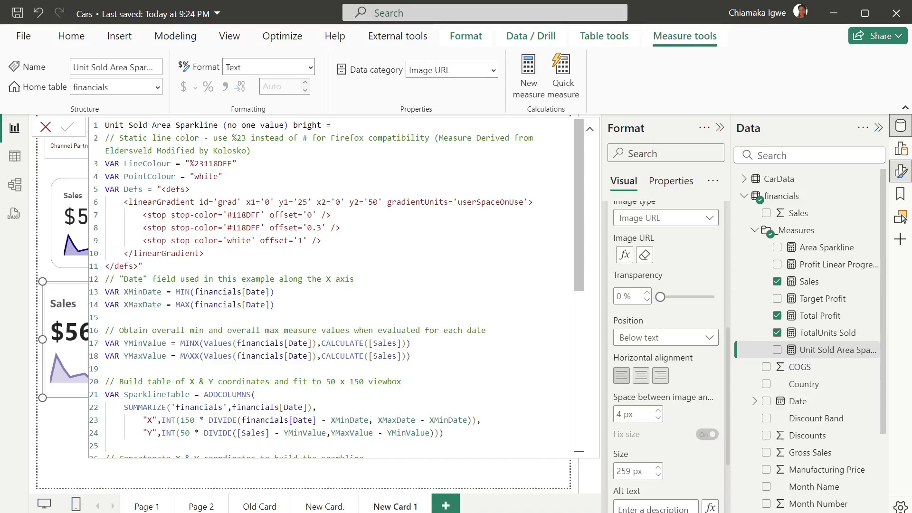
{"action": "left_click", "coordinate": [45, 127]}
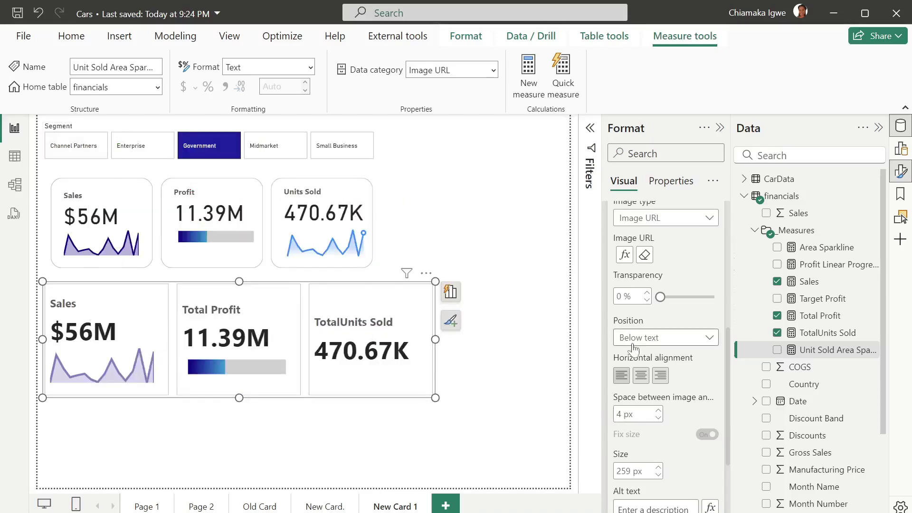
Base the TotalUnits Sold series' image URL on the Unit Sold Area Sparkline (no one value) bright measure.
{"action": "scroll", "coordinate": [661, 311], "scroll_direction": "up", "scroll_amount": 3}
{"action": "left_click", "coordinate": [666, 294]}
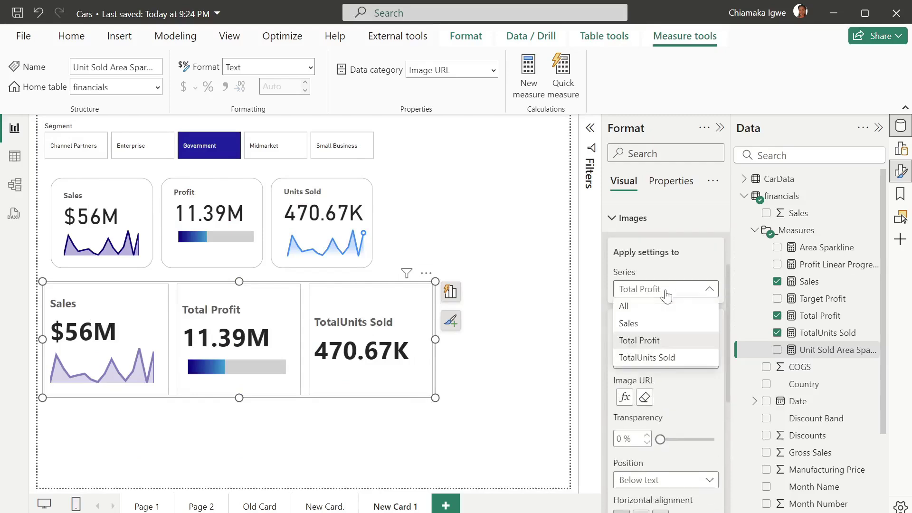
{"action": "left_click", "coordinate": [637, 356]}
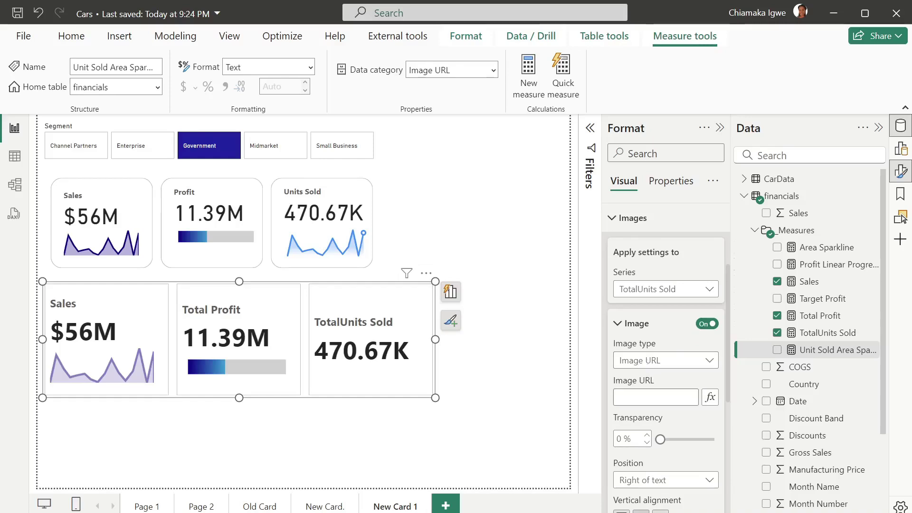
{"action": "left_click", "coordinate": [710, 397]}
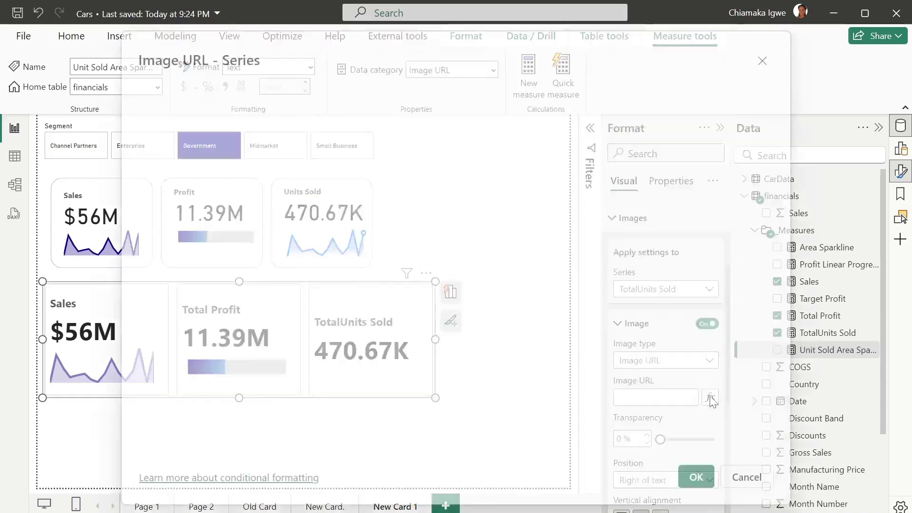
{"action": "left_click", "coordinate": [279, 185]}
{"action": "left_click", "coordinate": [153, 244]}
{"action": "scroll", "coordinate": [187, 316], "scroll_direction": "down", "scroll_amount": 3}
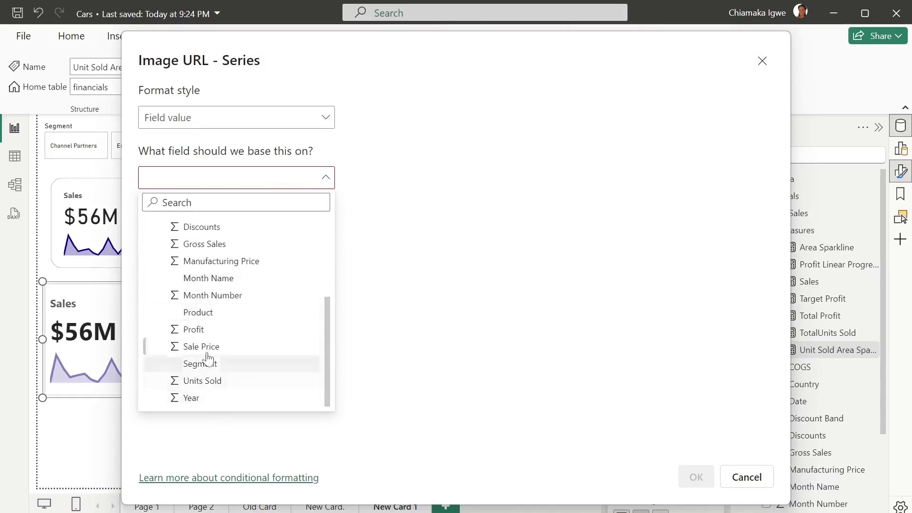
{"action": "scroll", "coordinate": [195, 311], "scroll_direction": "up", "scroll_amount": 3}
{"action": "left_click", "coordinate": [164, 278]}
{"action": "scroll", "coordinate": [191, 323], "scroll_direction": "down", "scroll_amount": 2}
{"action": "scroll", "coordinate": [192, 323], "scroll_direction": "down", "scroll_amount": 1}
{"action": "left_click", "coordinate": [249, 264]}
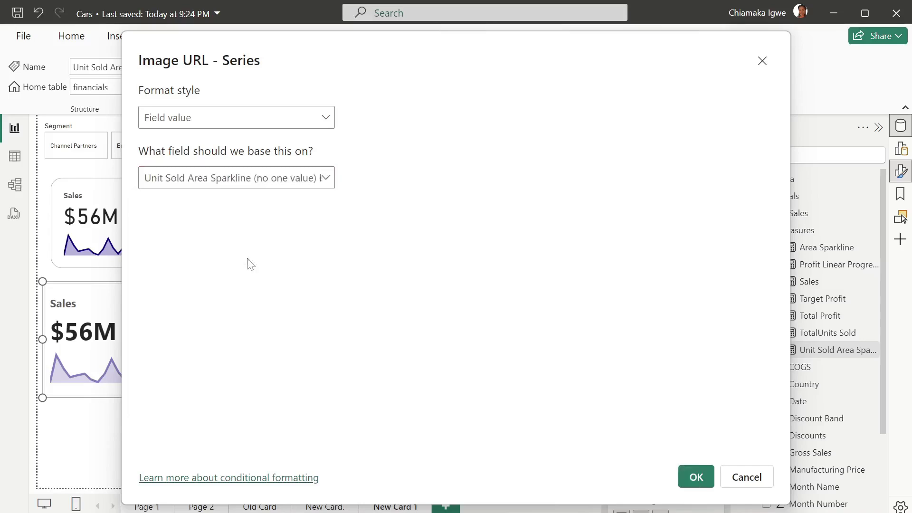
{"action": "left_click", "coordinate": [700, 475]}
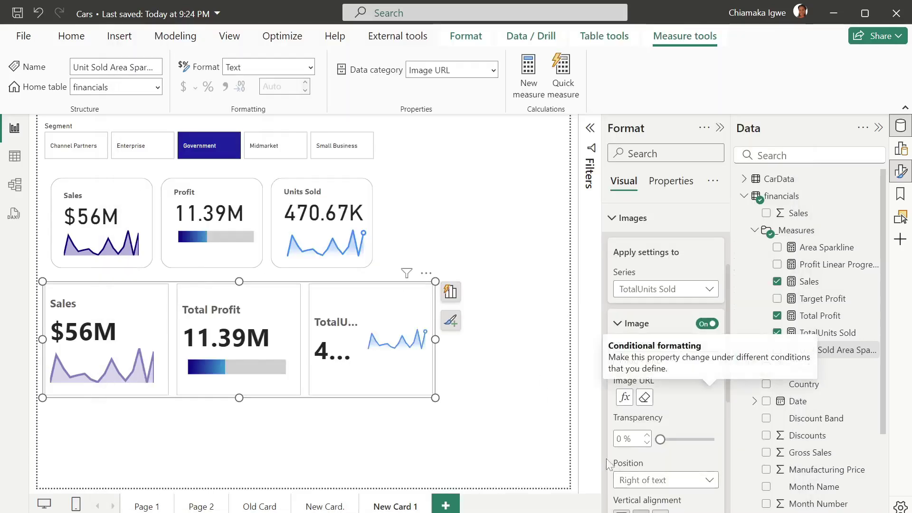
Position the TotalUnits Sold sparkline image below the text and set its size to 250 px.
{"action": "left_click", "coordinate": [673, 480]}
{"action": "left_click", "coordinate": [646, 449]}
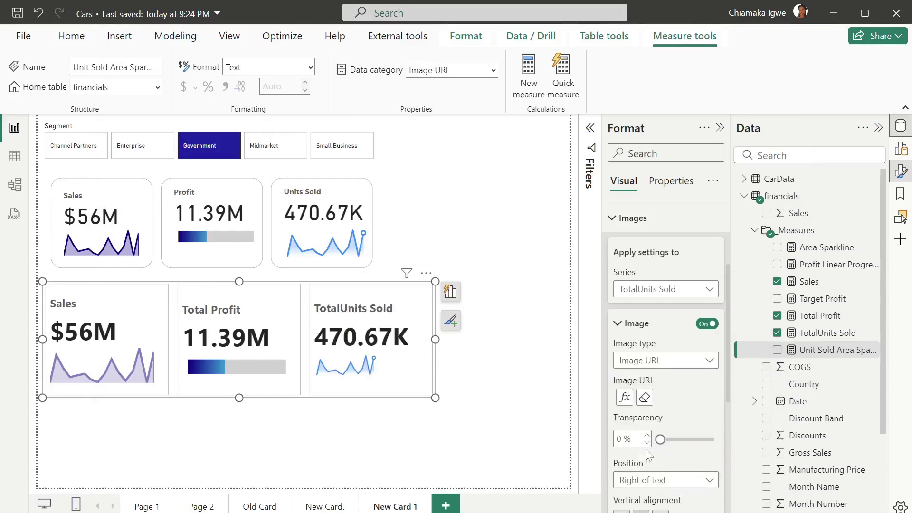
{"action": "scroll", "coordinate": [689, 468], "scroll_direction": "down", "scroll_amount": 3}
{"action": "left_click", "coordinate": [624, 471]}
{"action": "type", "text": "25"}
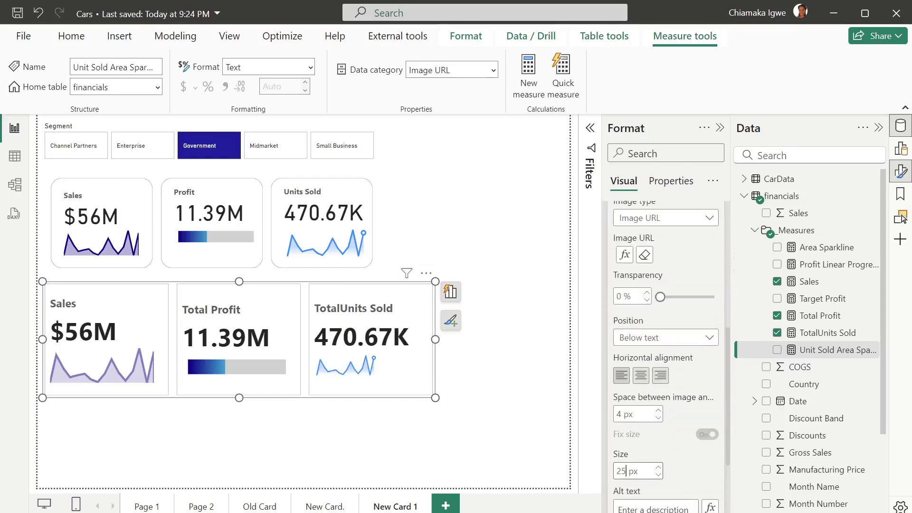
{"action": "type", "text": "0"}
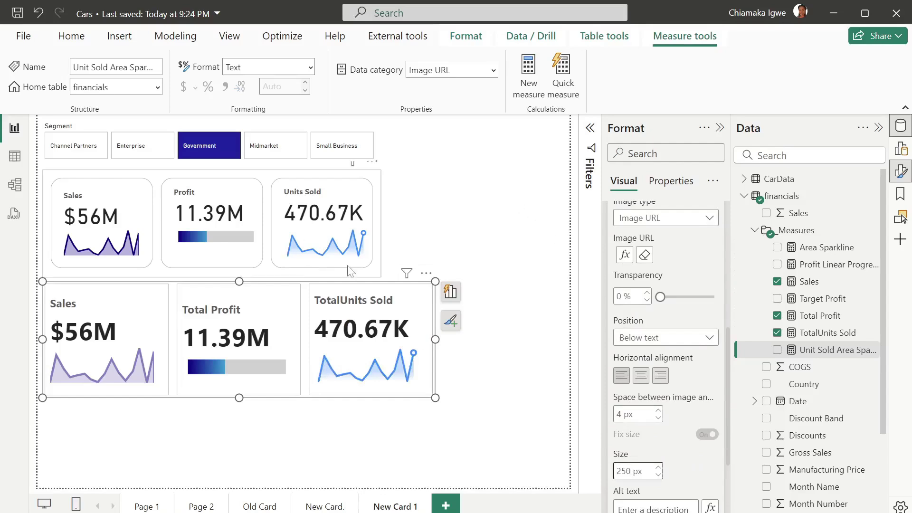
Change the shape of all cards in the new multi-card visual to Rounded Rectangle.
{"action": "left_click", "coordinate": [459, 403]}
{"action": "left_click", "coordinate": [429, 401]}
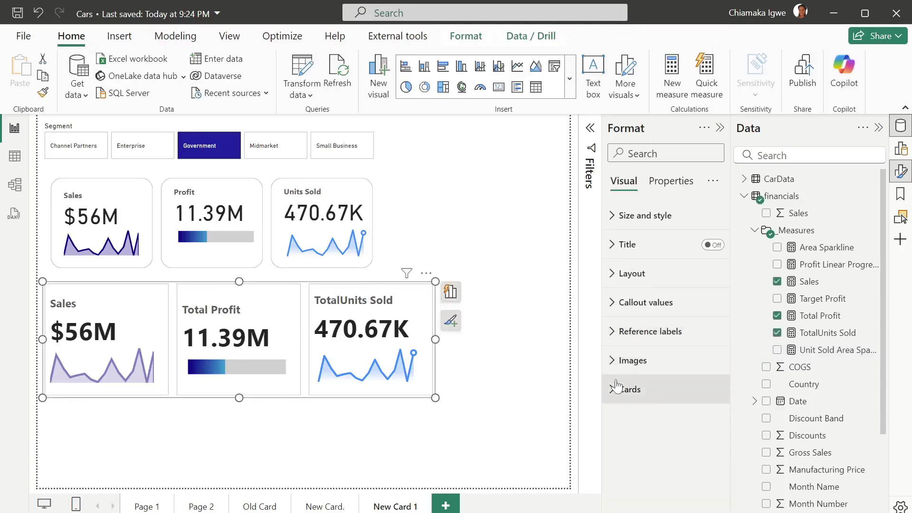
{"action": "left_click", "coordinate": [612, 389]}
{"action": "scroll", "coordinate": [668, 381], "scroll_direction": "down", "scroll_amount": 3}
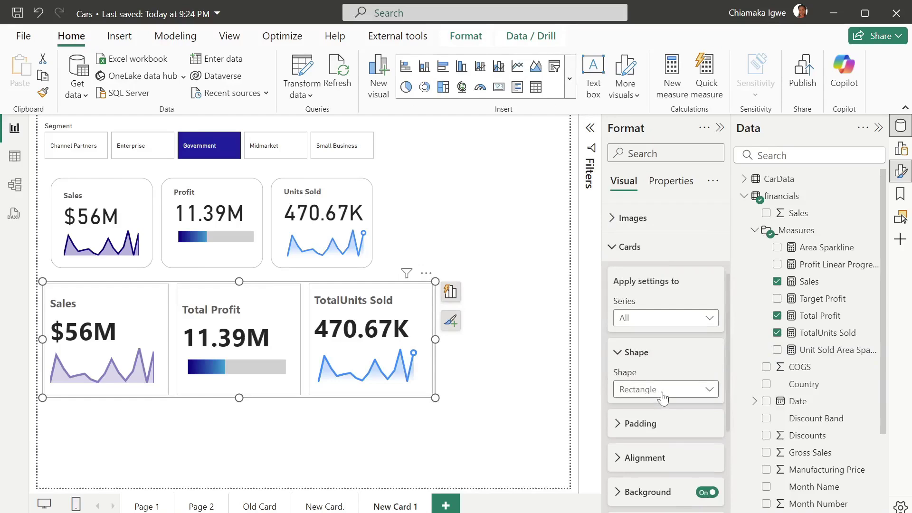
{"action": "left_click", "coordinate": [662, 394]}
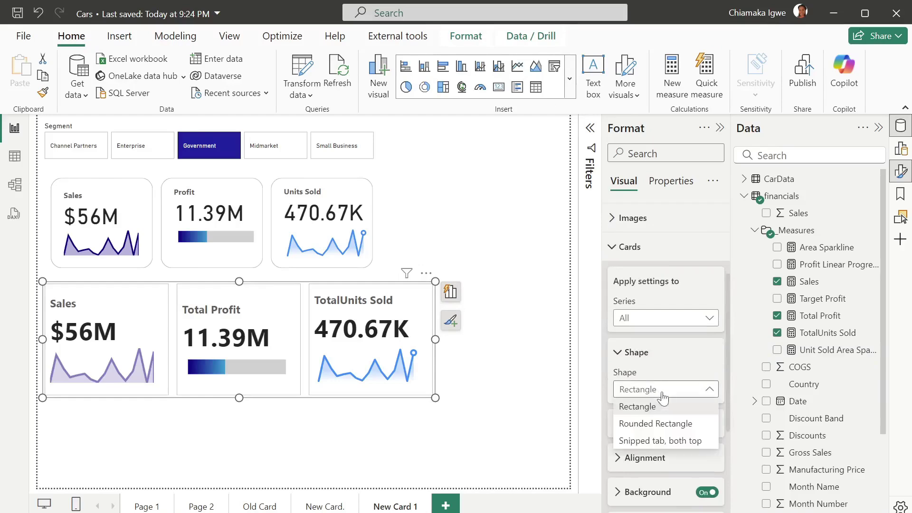
{"action": "left_click", "coordinate": [664, 425]}
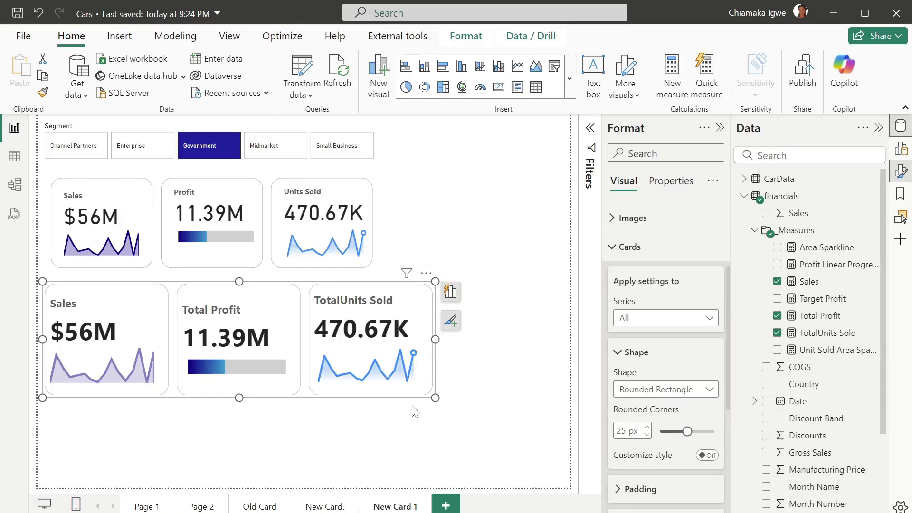
Try the Snipped tab, both top shape with customized corner style on all cards, and return to Rounded Rectangle.
{"action": "left_click", "coordinate": [640, 391]}
{"action": "left_click", "coordinate": [650, 441]}
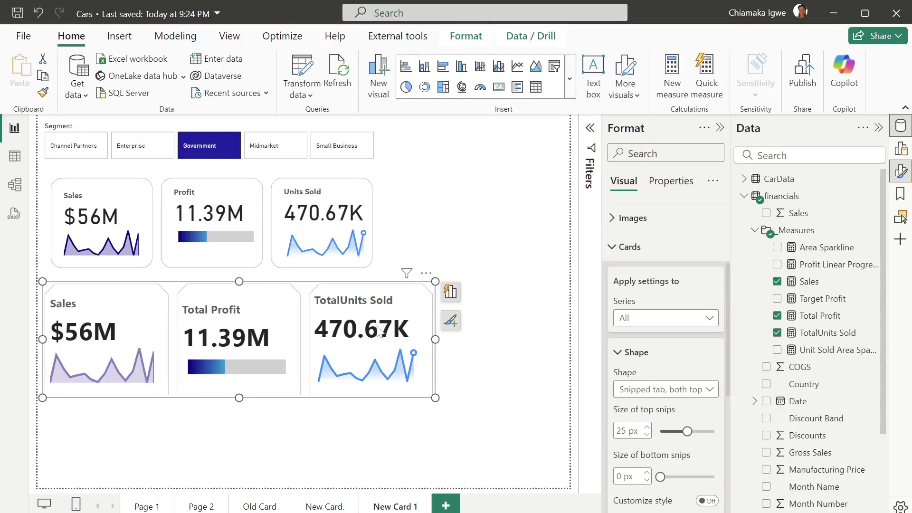
{"action": "scroll", "coordinate": [634, 390], "scroll_direction": "down", "scroll_amount": 3}
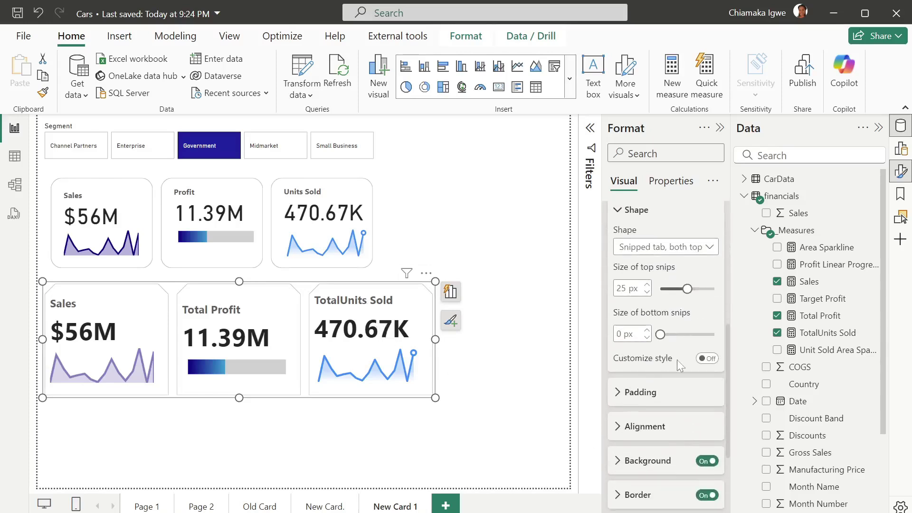
{"action": "left_click", "coordinate": [707, 359]}
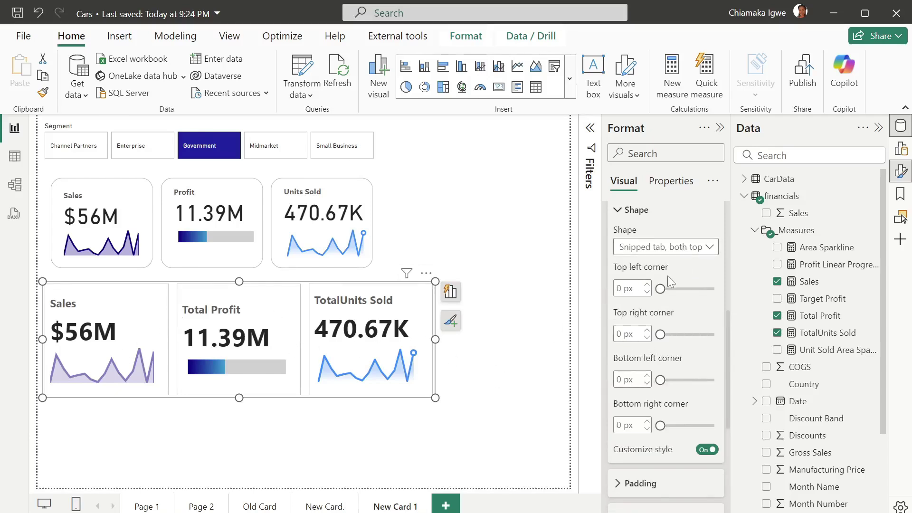
{"action": "left_click", "coordinate": [682, 247]}
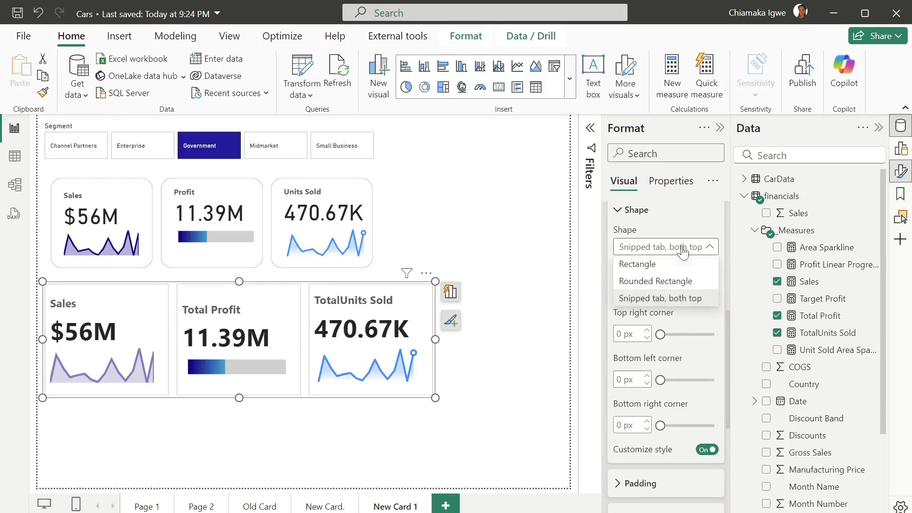
{"action": "left_click", "coordinate": [657, 281]}
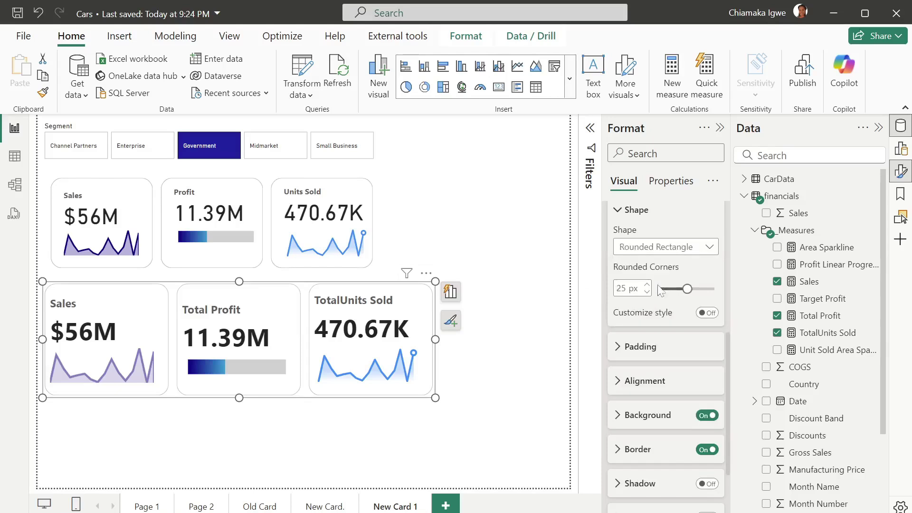
Turn on the shadow for all cards in the multi-card visual.
{"action": "scroll", "coordinate": [654, 413], "scroll_direction": "down", "scroll_amount": 2}
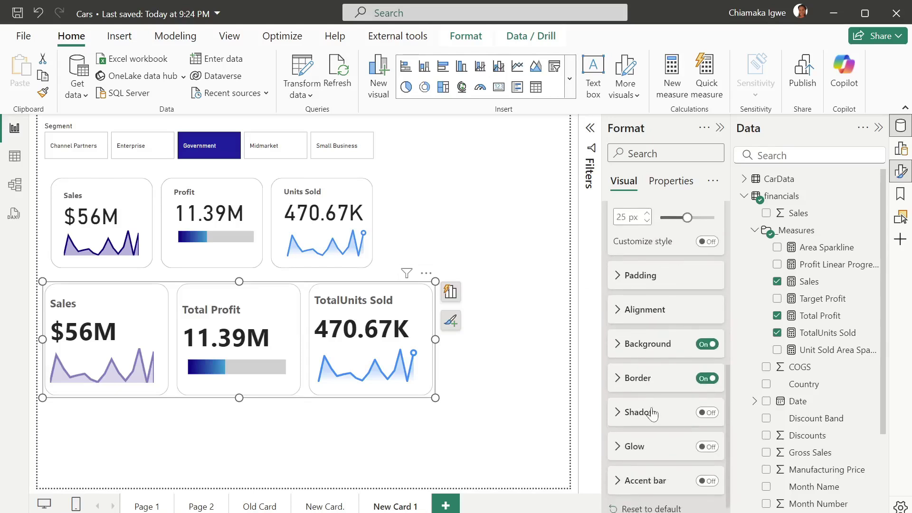
{"action": "left_click", "coordinate": [711, 414]}
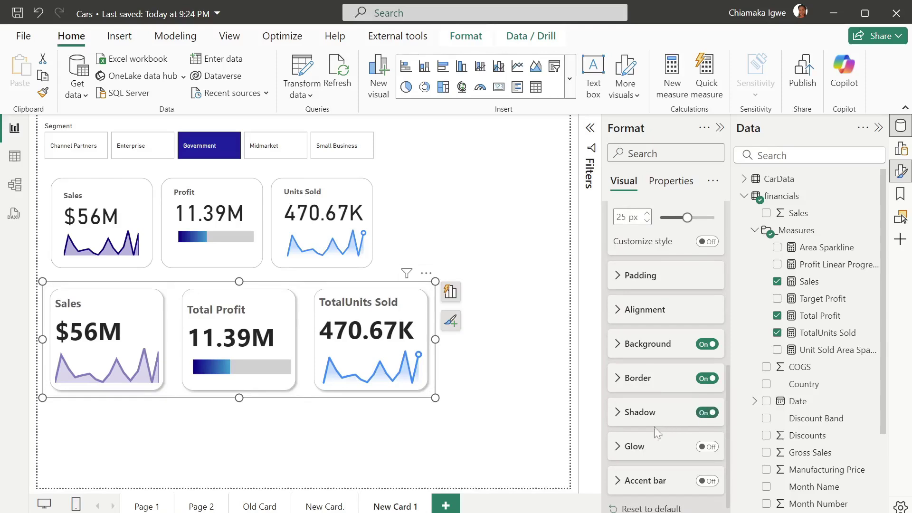
Turn on a left accent bar for all cards in the multi-card visual, 10 px wide and dark blue.
{"action": "left_click", "coordinate": [707, 481]}
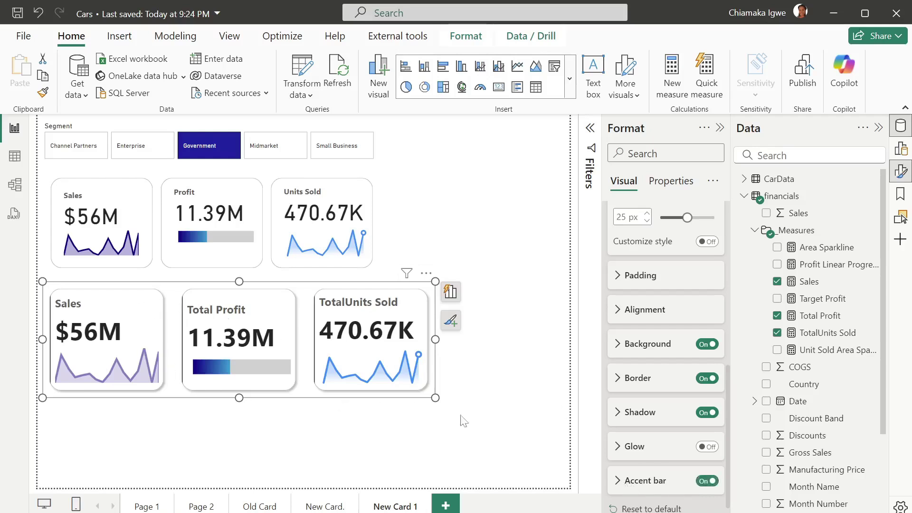
{"action": "left_click", "coordinate": [618, 481]}
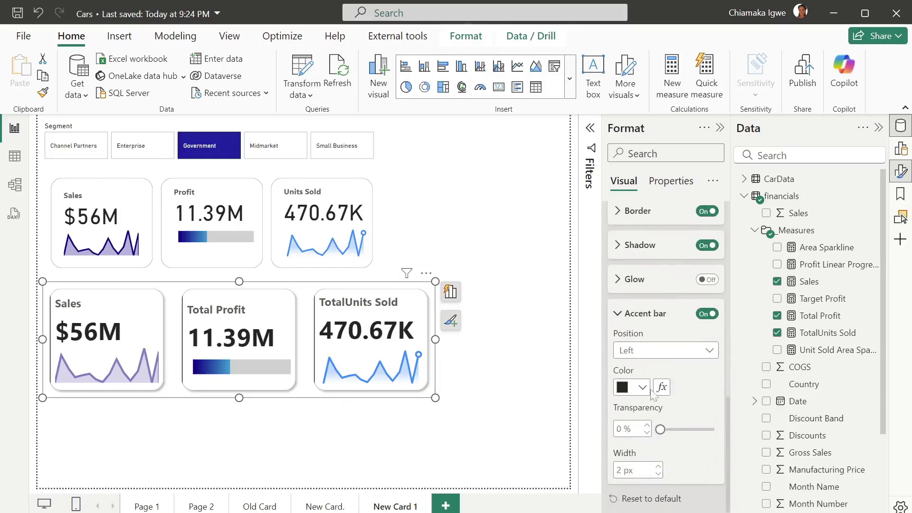
{"action": "left_click", "coordinate": [622, 470]}
{"action": "type", "text": "10"}
{"action": "key", "text": "Return"}
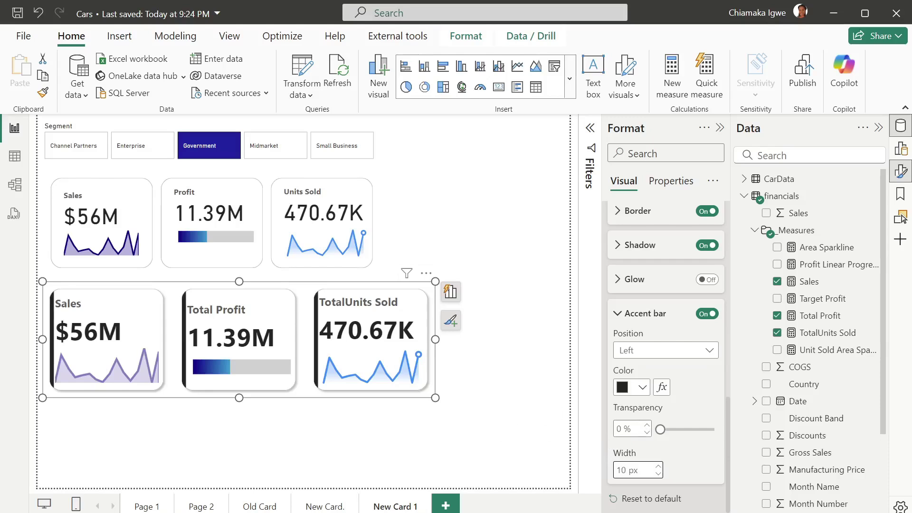
{"action": "left_click", "coordinate": [642, 387]}
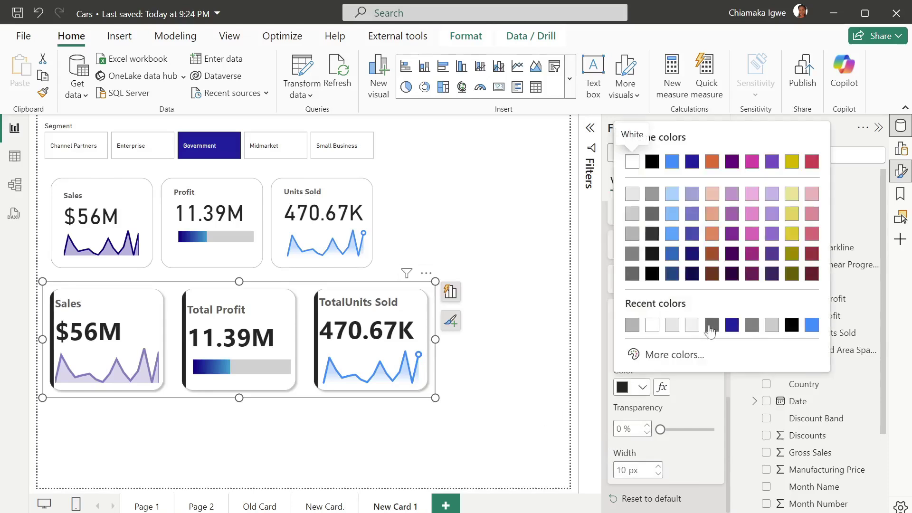
{"action": "left_click", "coordinate": [731, 326]}
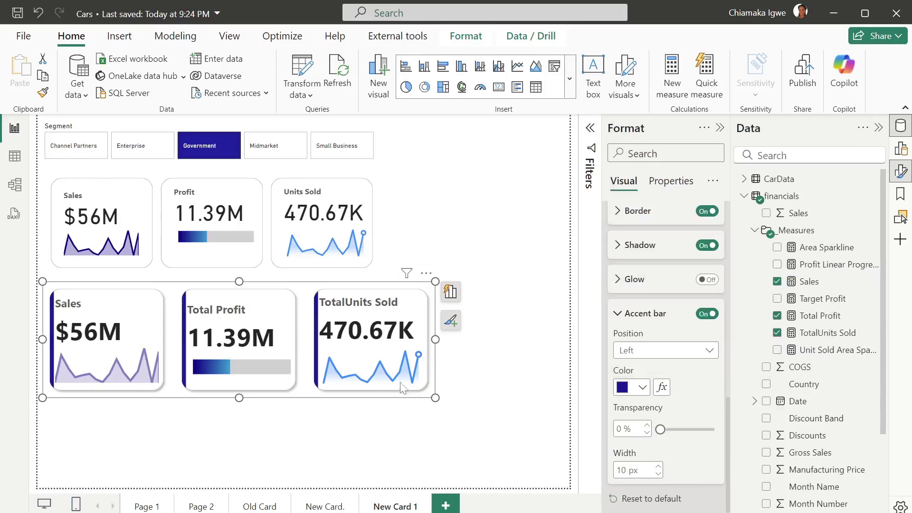
Widen the multi-card visual so its cards have more horizontal room, keeping its height, and deselect it.
{"action": "left_click_drag", "start_coordinate": [435, 397], "coordinate": [513, 398]}
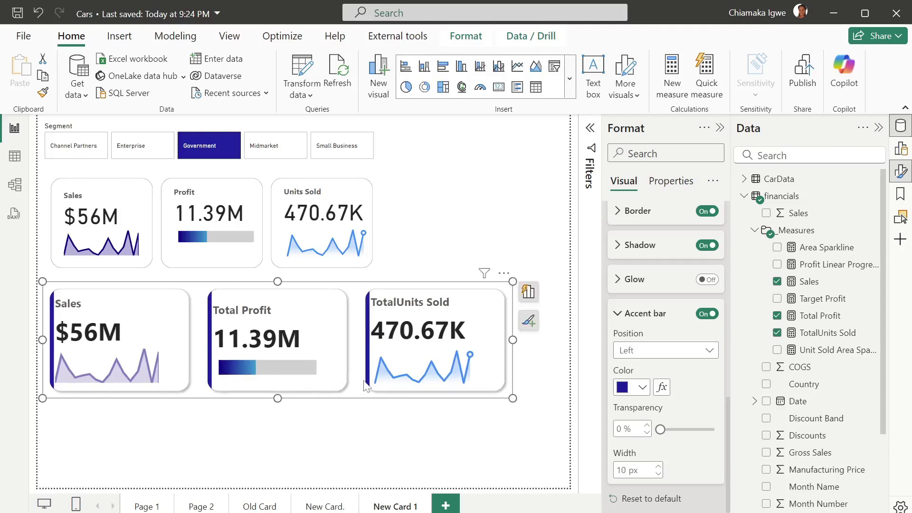
{"action": "left_click", "coordinate": [359, 443]}
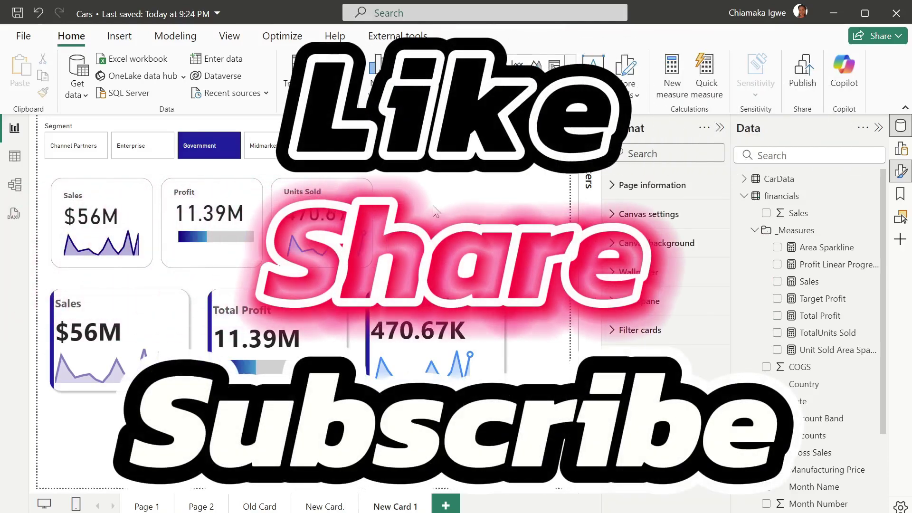